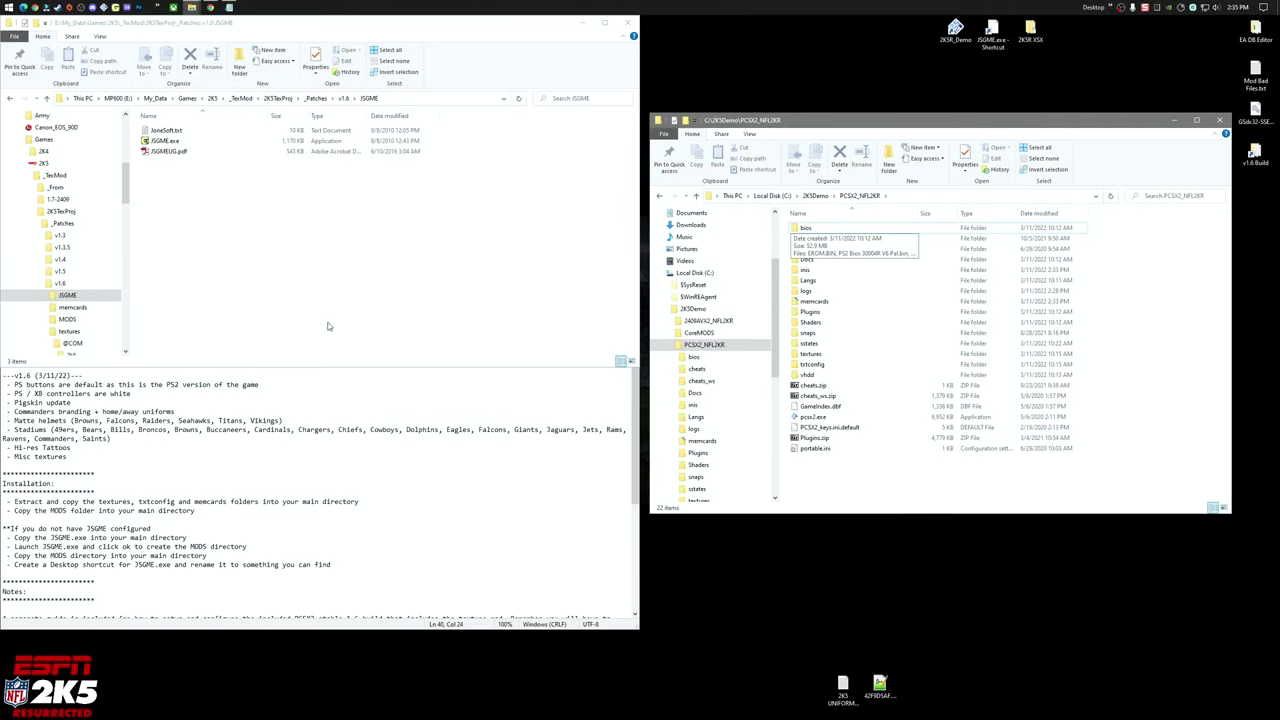
Return to the v1.6 patch folder and review the Installation instructions in ReadMe.txt.
{"action": "left_click", "coordinate": [282, 239]}
{"action": "left_click", "coordinate": [343, 98]}
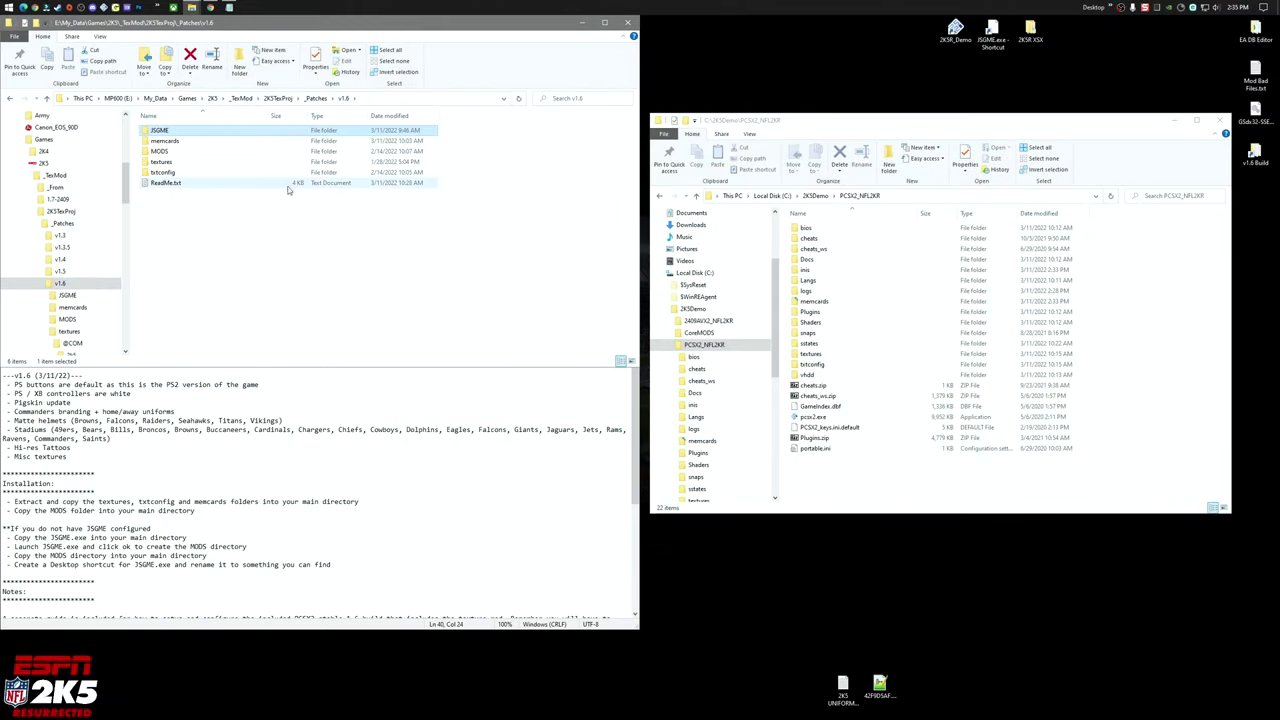
{"action": "left_click", "coordinate": [32, 510]}
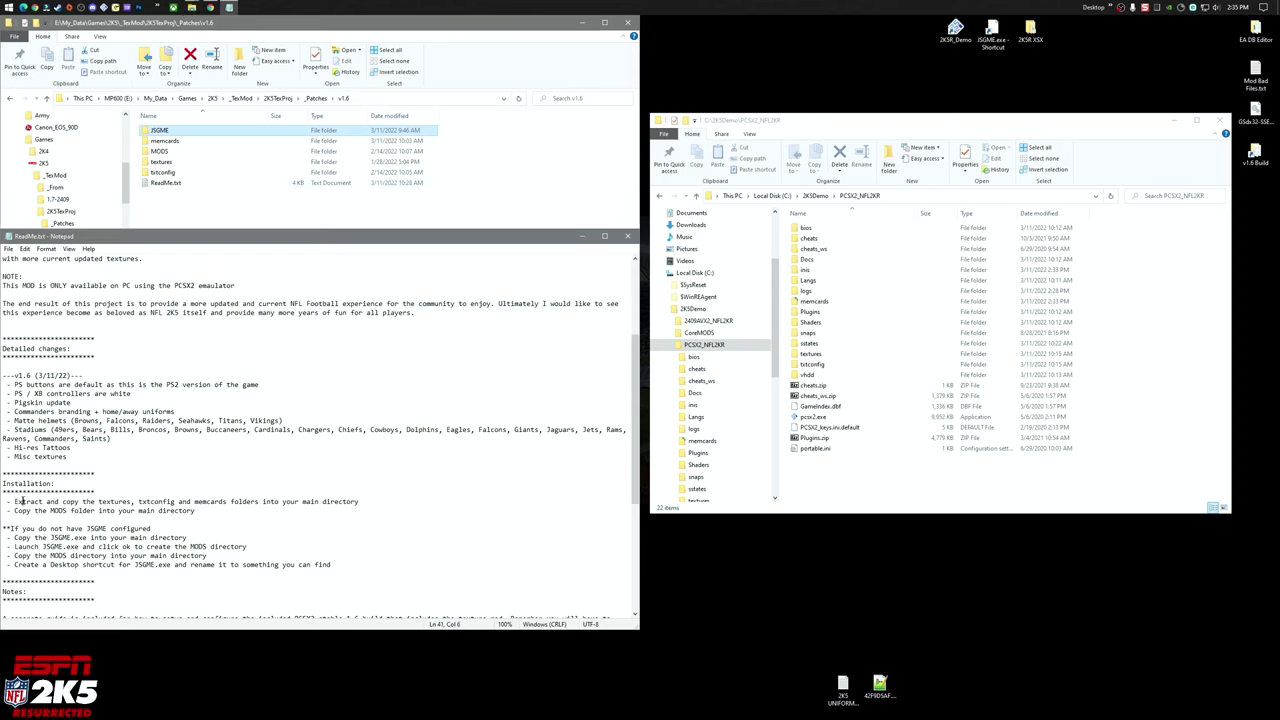
{"action": "left_click_drag", "start_coordinate": [14, 501], "coordinate": [91, 556]}
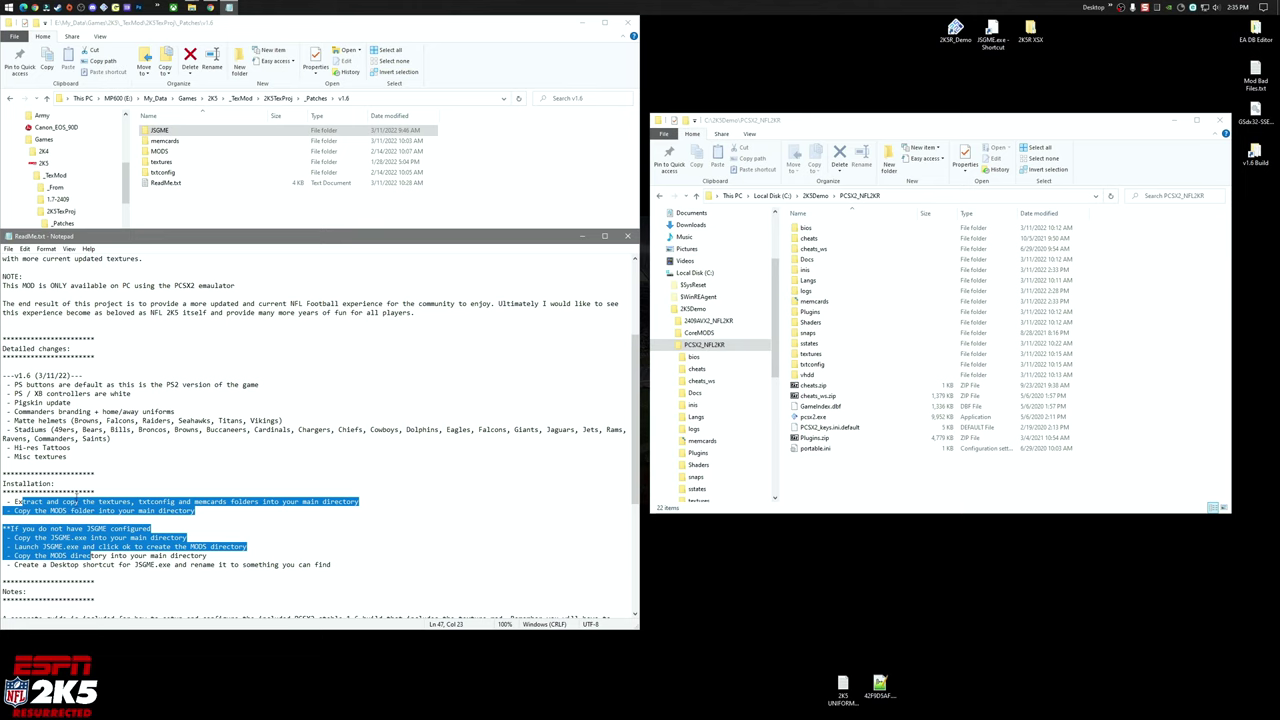
{"action": "left_click", "coordinate": [123, 527]}
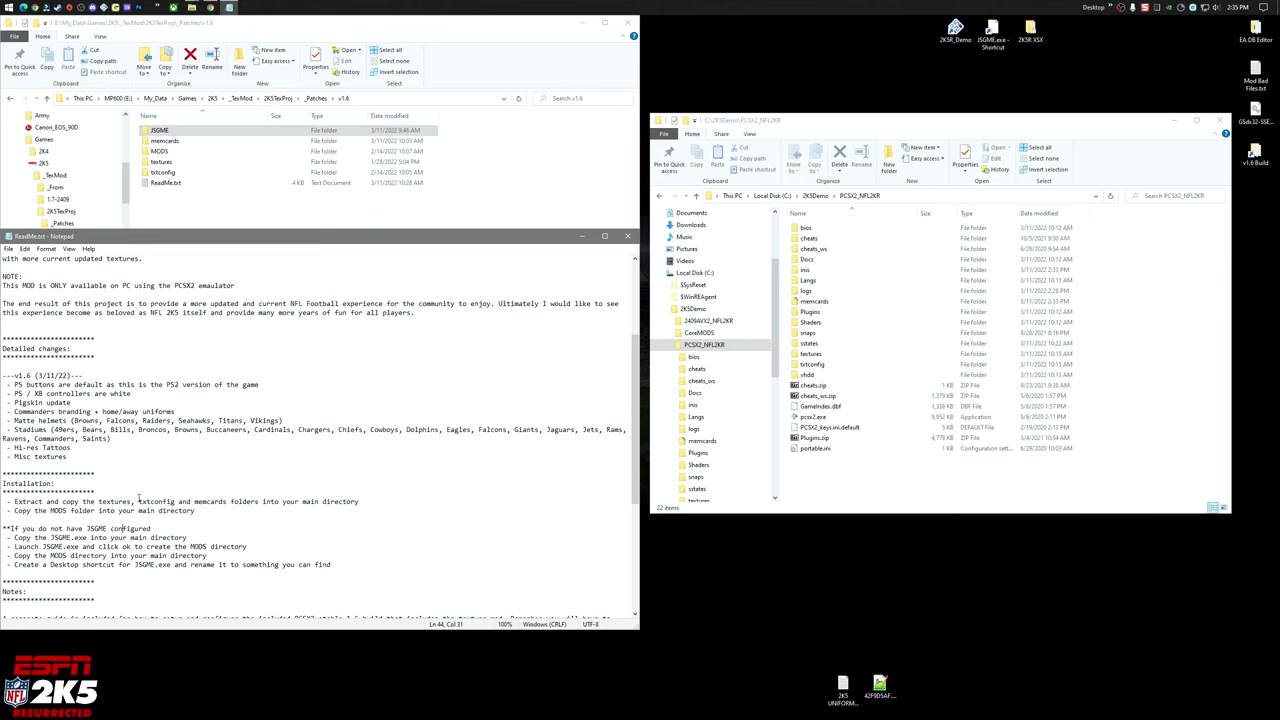
Close the open PCSX2_NFL2KR window, reopen that folder from the 2K5R_Demo shortcut's file location, and place it beside the patch folder.
{"action": "left_click", "coordinate": [382, 30]}
{"action": "left_click", "coordinate": [1216, 121]}
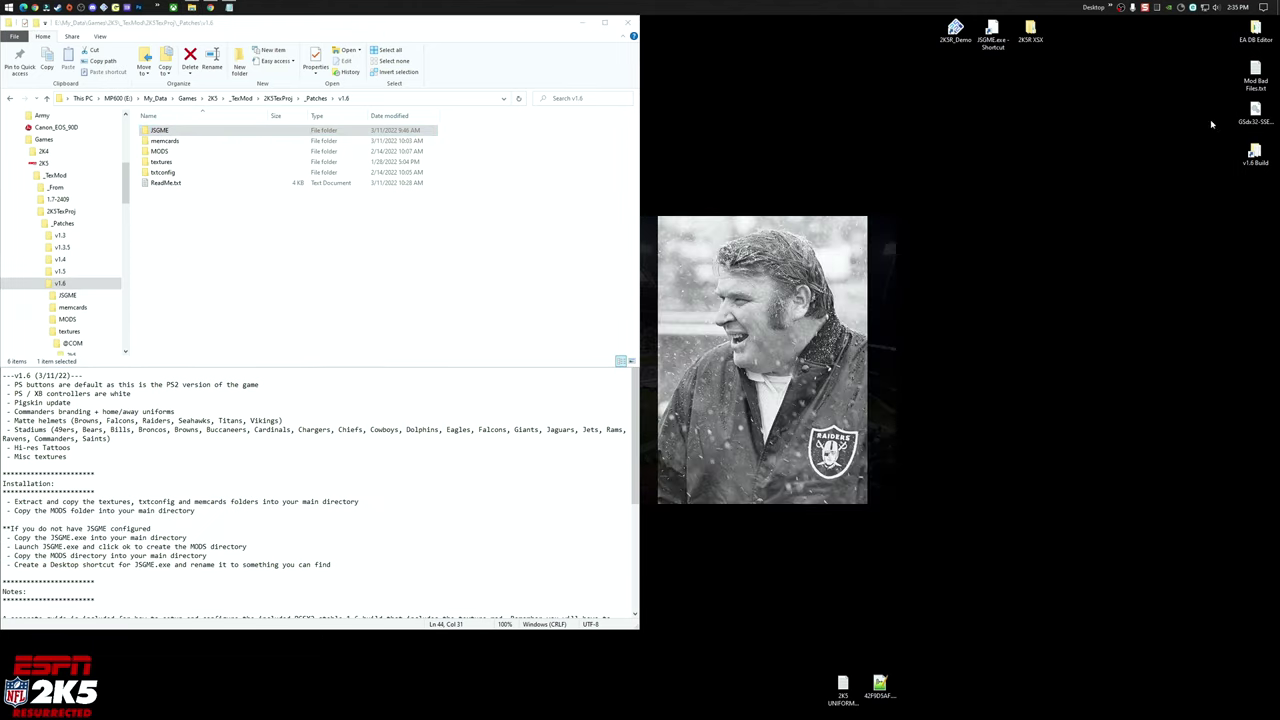
{"action": "right_click", "coordinate": [955, 30]}
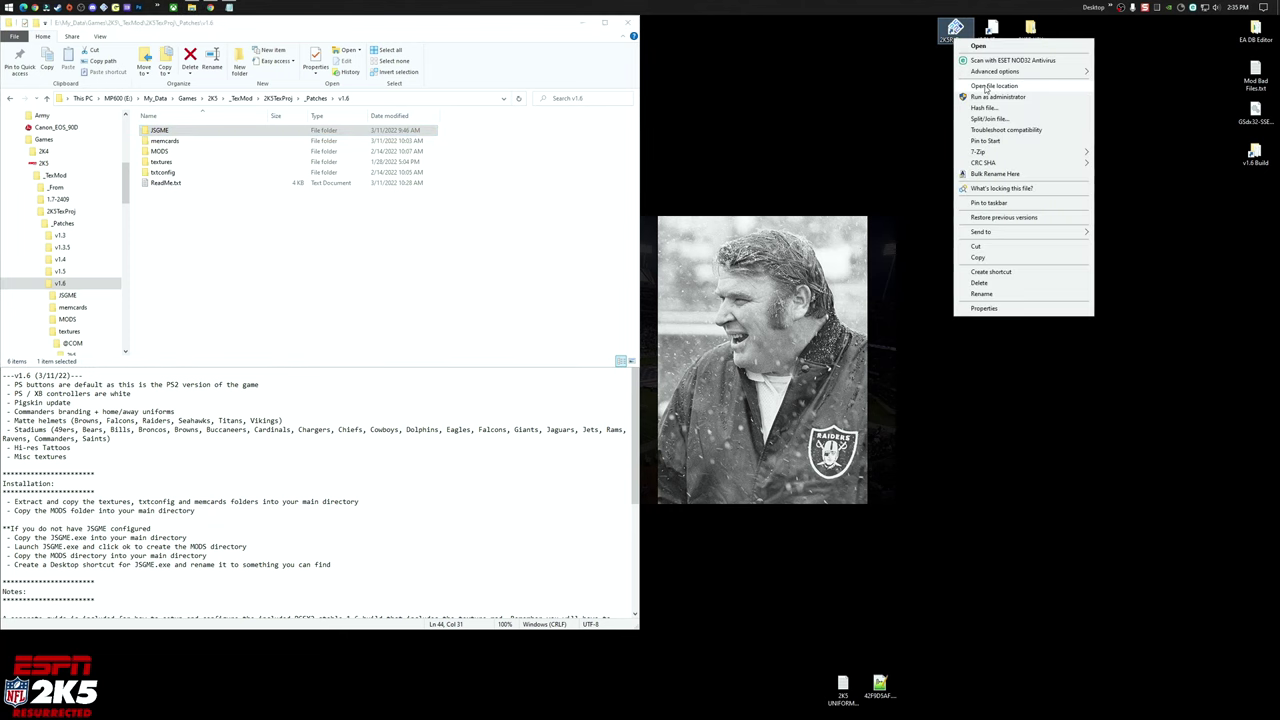
{"action": "left_click", "coordinate": [993, 86]}
{"action": "left_click_drag", "start_coordinate": [505, 175], "coordinate": [1042, 200]}
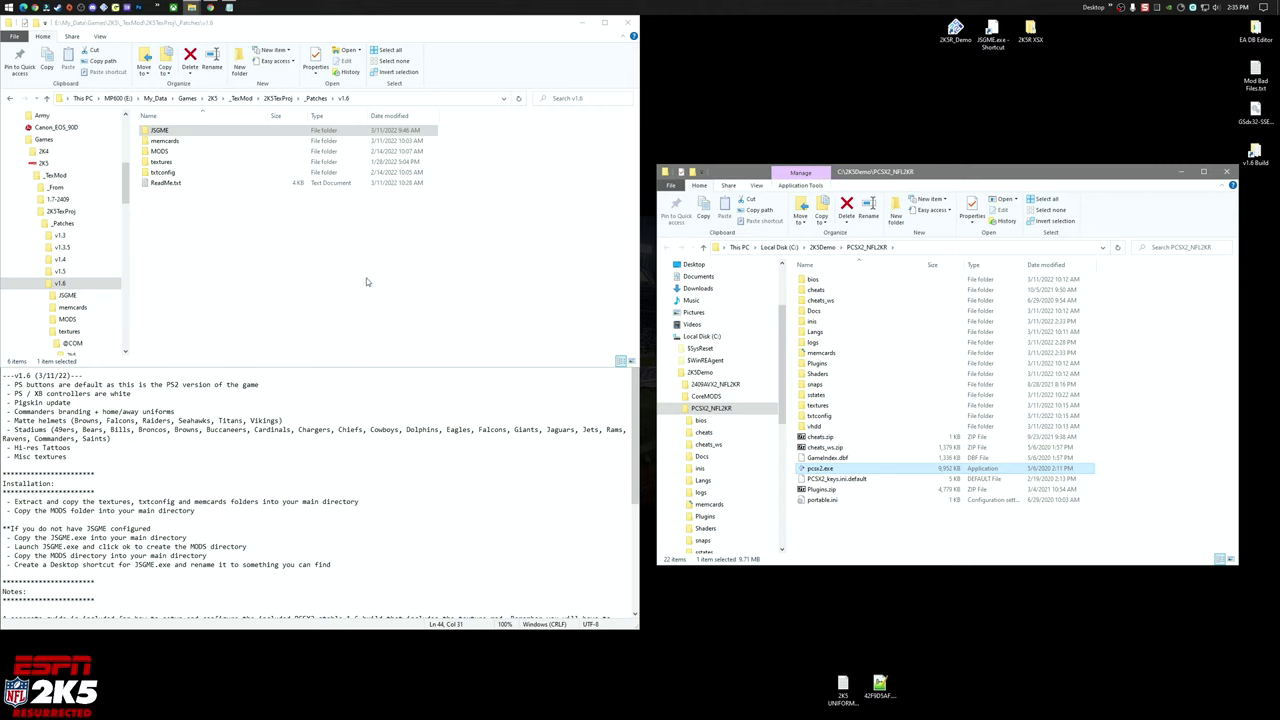
{"action": "left_click", "coordinate": [175, 131]}
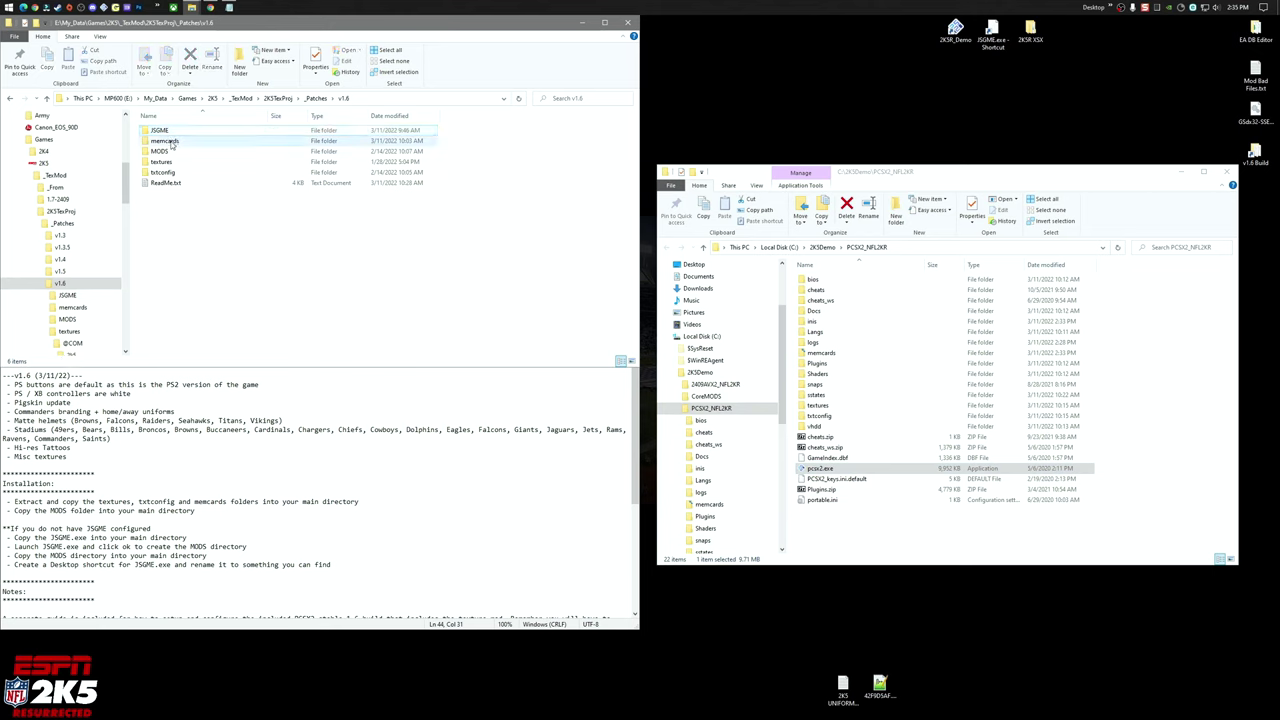
{"action": "left_click", "coordinate": [165, 141]}
{"action": "left_click", "coordinate": [170, 174], "text": "shift"}
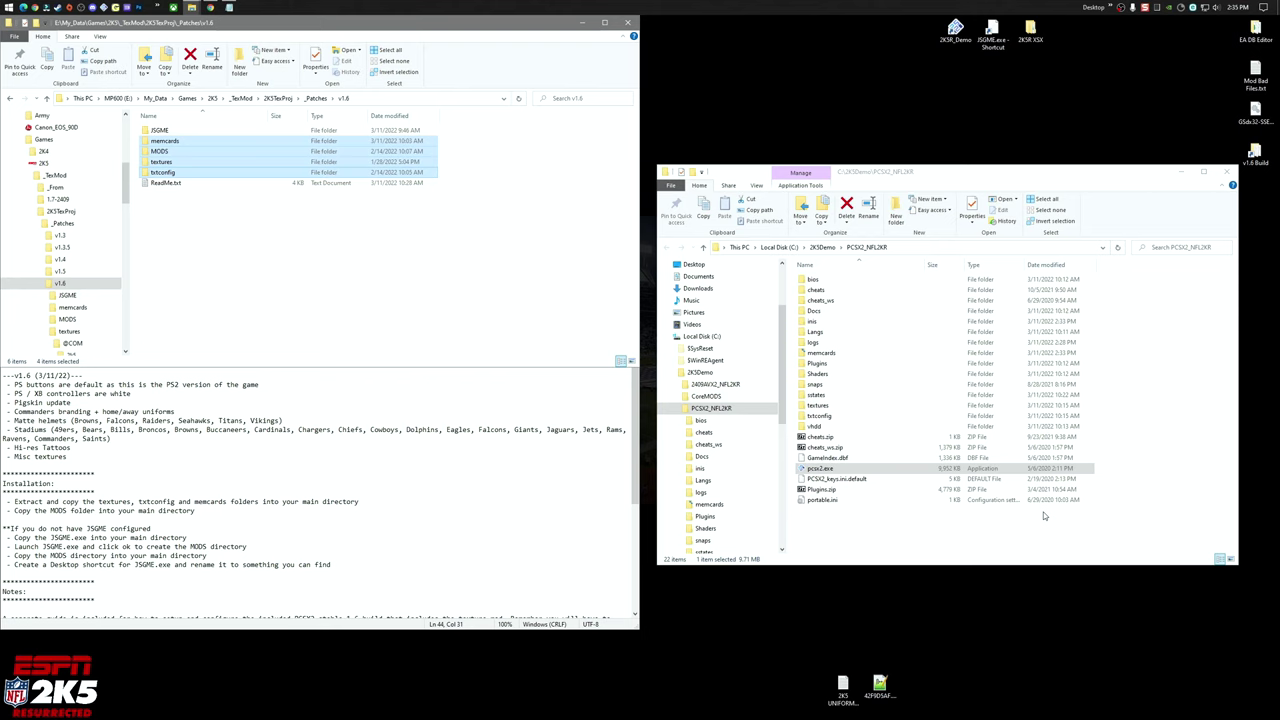
{"action": "left_click", "coordinate": [362, 247]}
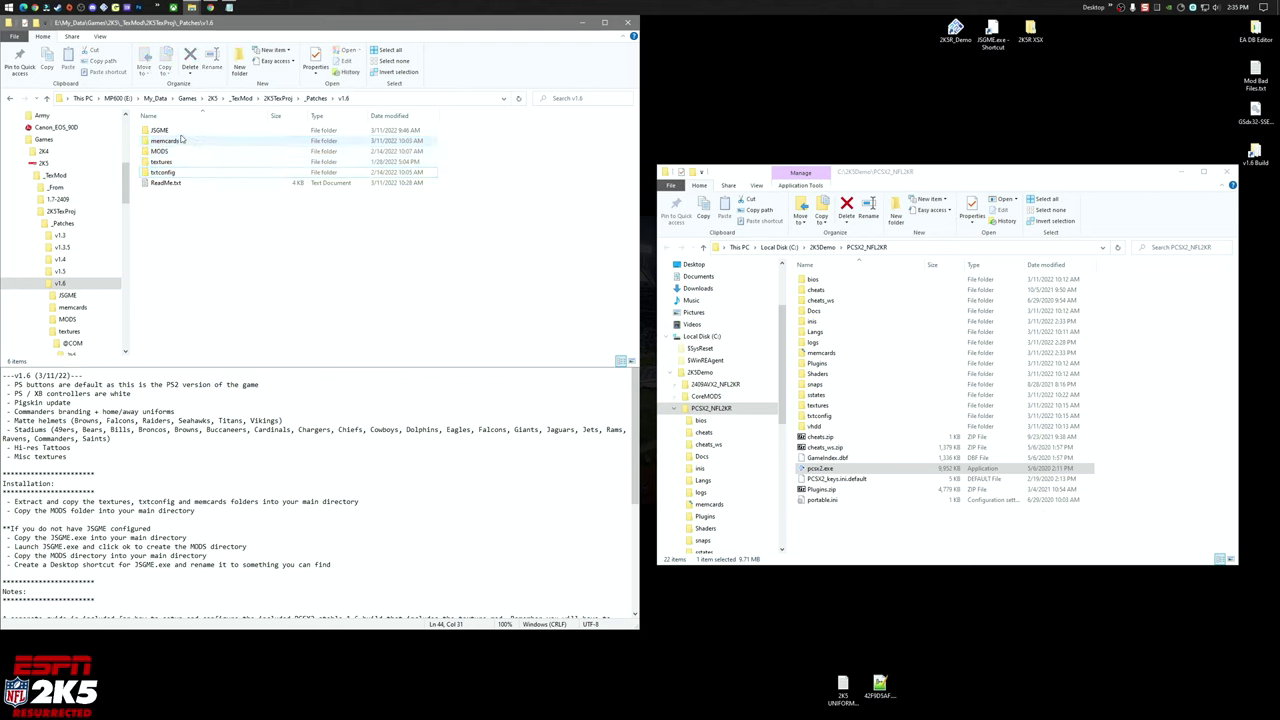
Copy JSGME.exe from the patch's JSGME folder into the PCSX2_NFL2KR main directory.
{"action": "double_click", "coordinate": [165, 132]}
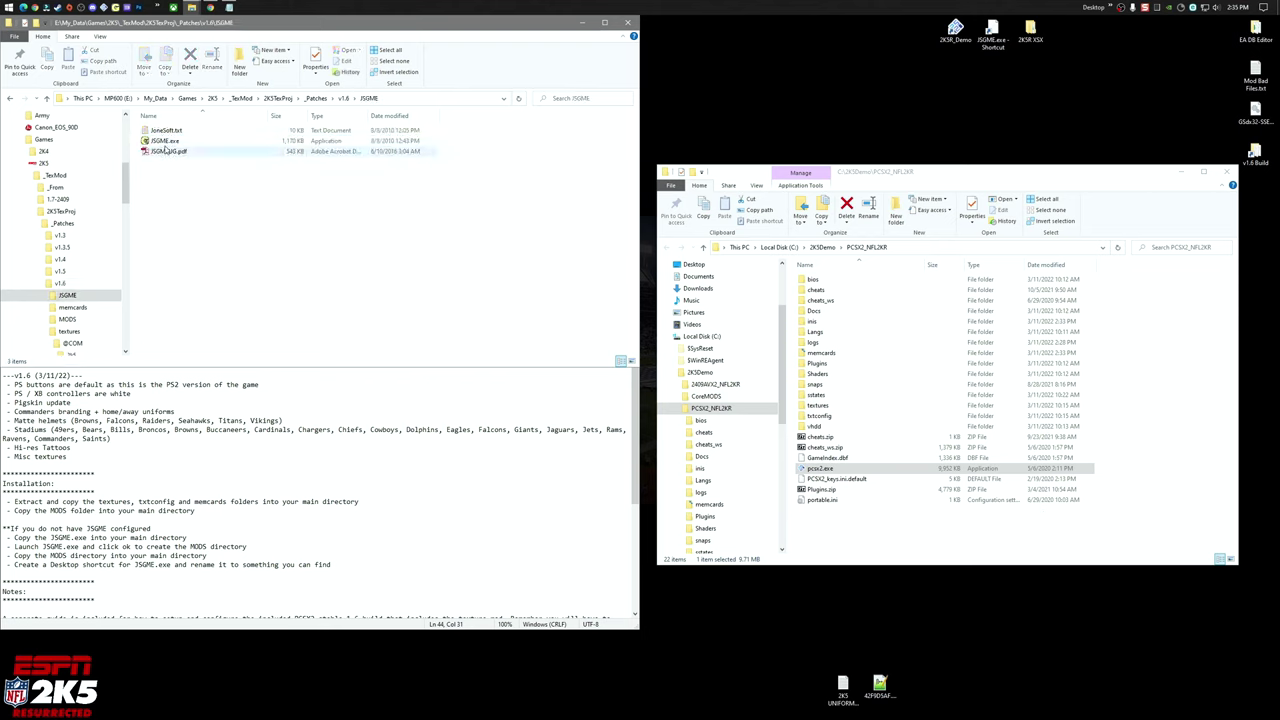
{"action": "left_click_drag", "start_coordinate": [165, 141], "coordinate": [950, 548]}
{"action": "left_click", "coordinate": [977, 571]}
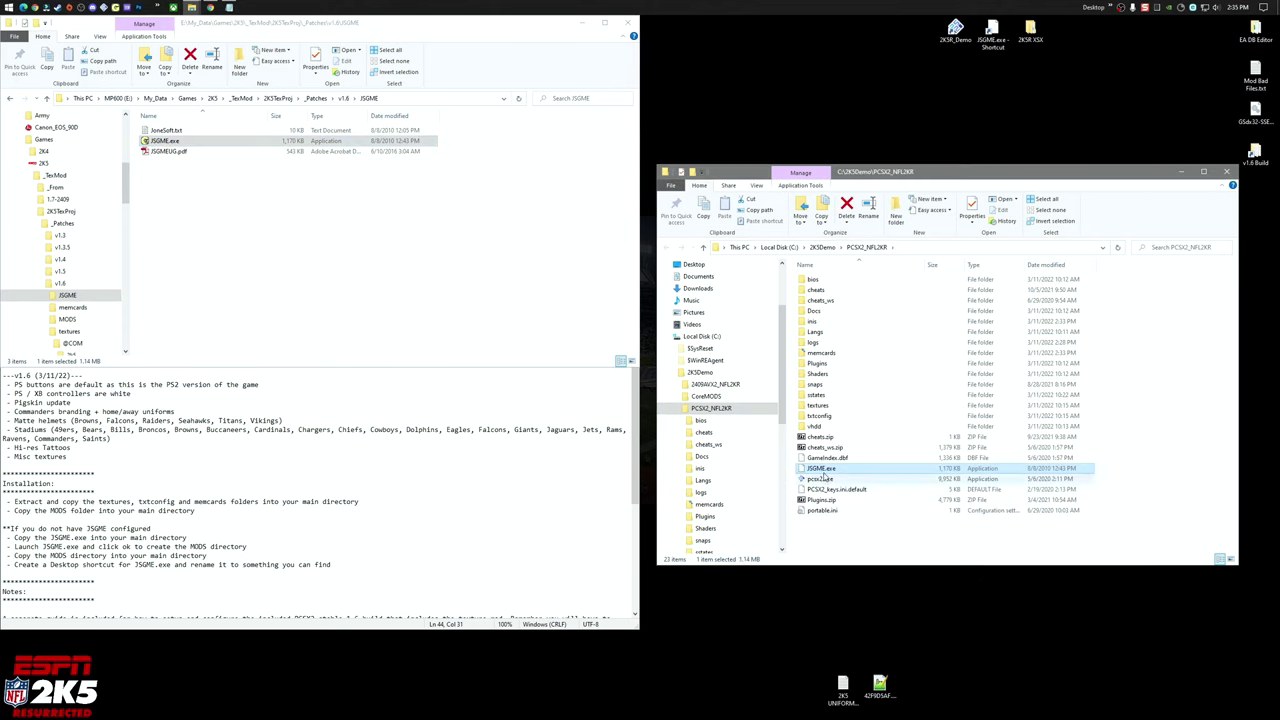
Run the copied JSGME.exe, accept the default MODS folder name, and close the Generic Mod Enabler.
{"action": "double_click", "coordinate": [820, 468]}
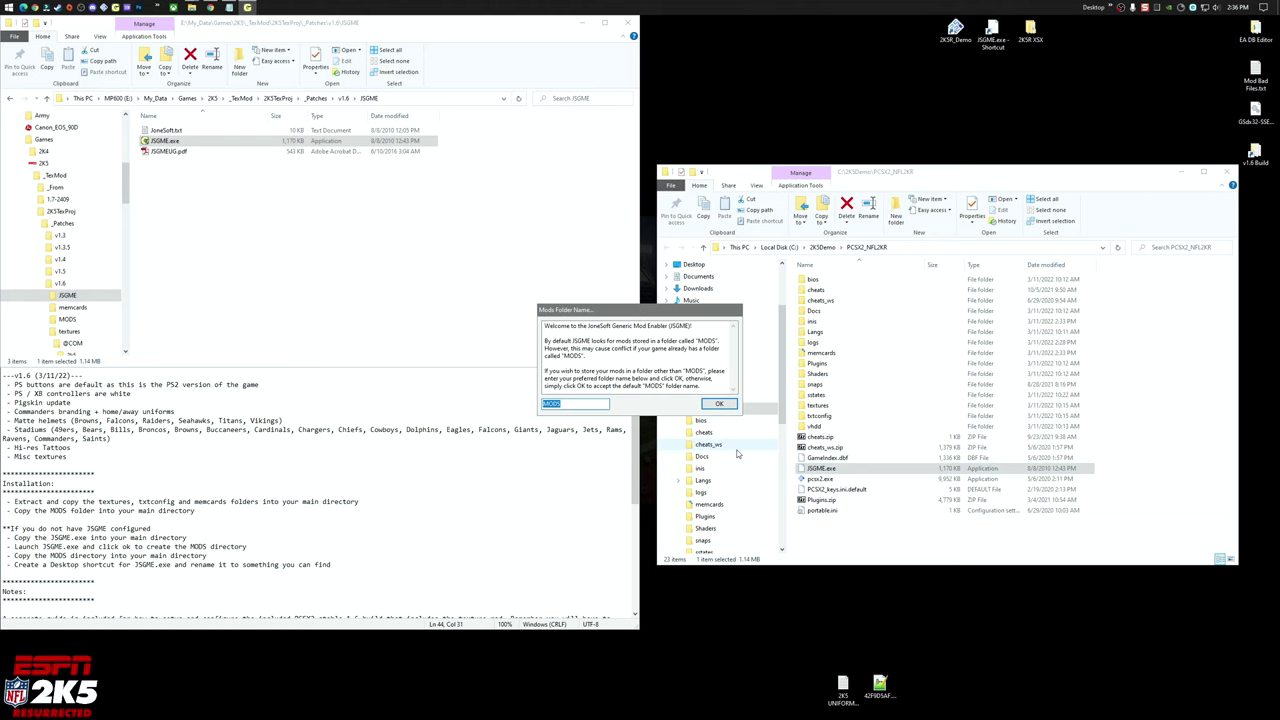
{"action": "left_click", "coordinate": [720, 405]}
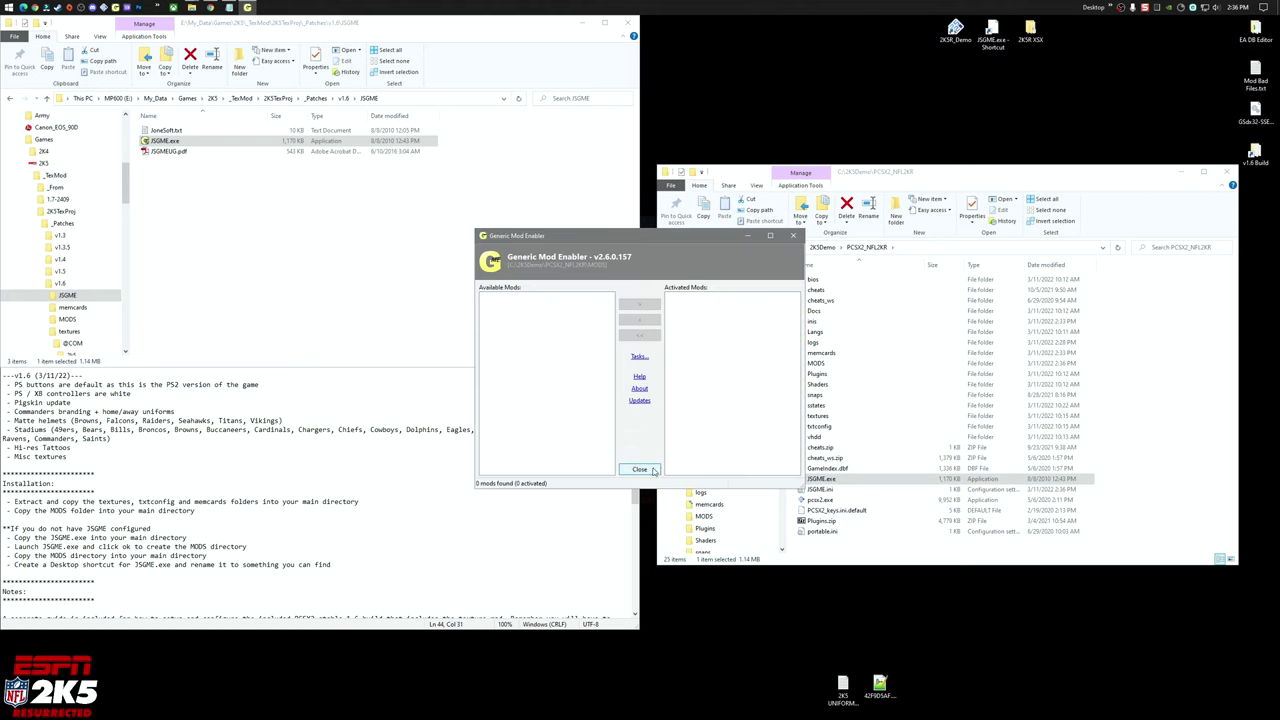
{"action": "left_click", "coordinate": [645, 469]}
Create a desktop shortcut for the copied JSGME.exe and place it between the 2K5R_Demo and 2K5R XSII icons.
{"action": "left_click_drag", "start_coordinate": [828, 484], "coordinate": [838, 94]}
{"action": "left_click", "coordinate": [882, 143]}
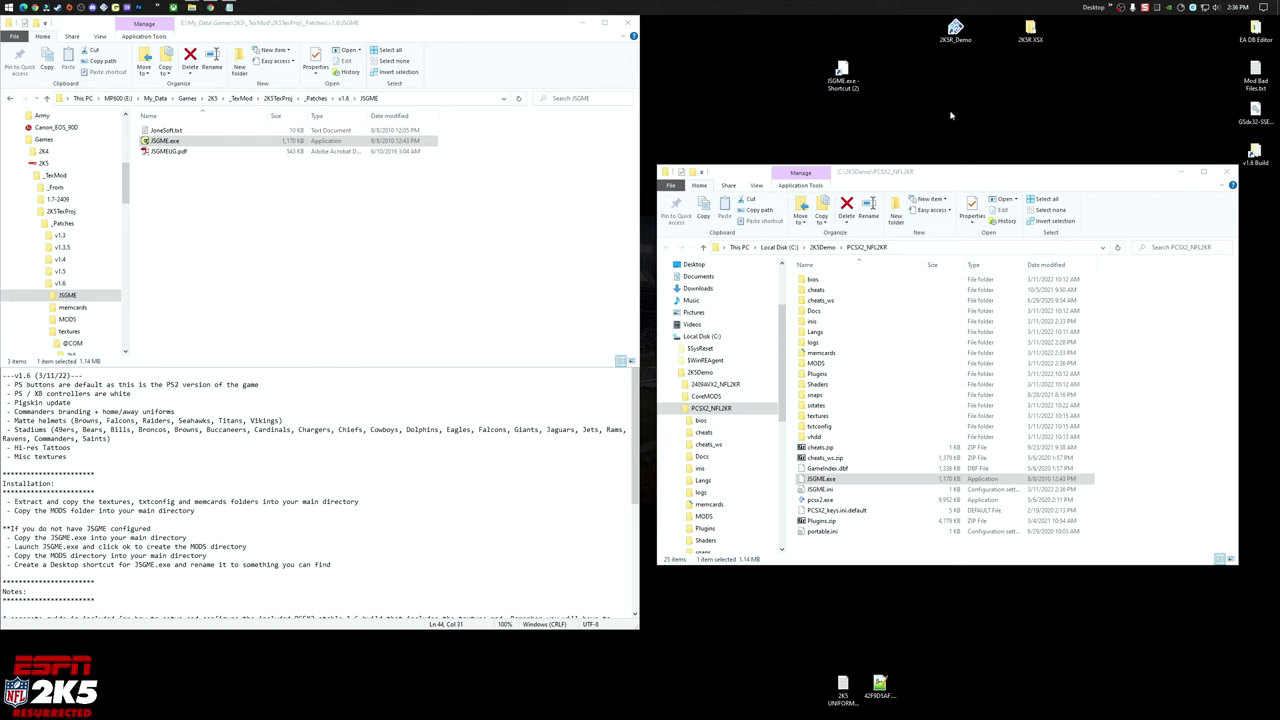
{"action": "left_click_drag", "start_coordinate": [842, 72], "coordinate": [990, 35]}
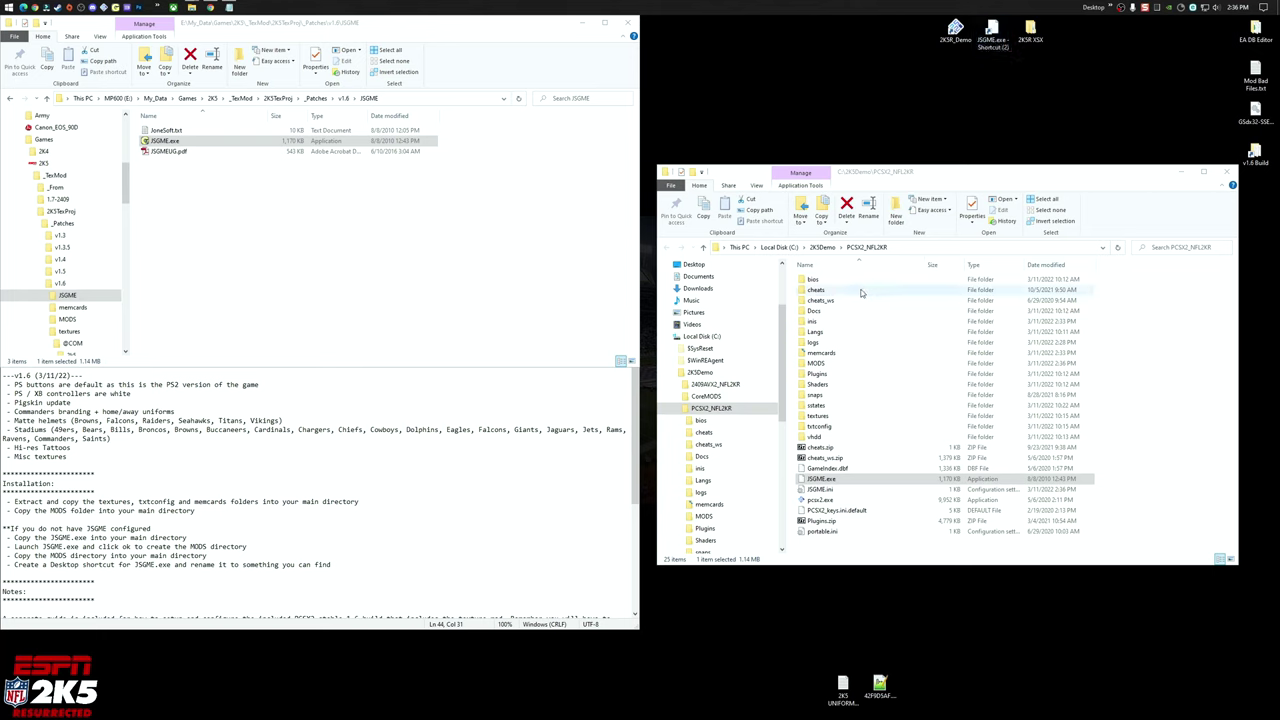
Copy the memcards, MODS, textures and txtconfig folders from the v1.6 patch folder into PCSX2_NFL2KR.
{"action": "left_click", "coordinate": [343, 98]}
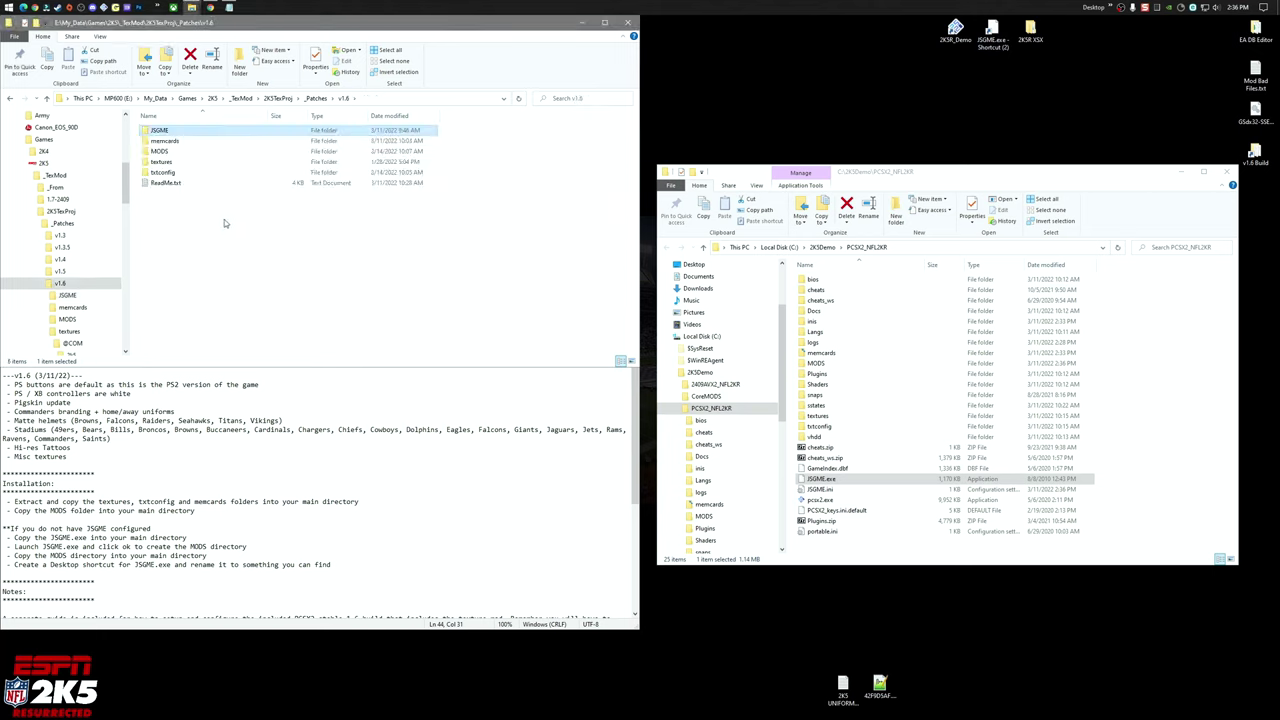
{"action": "left_click", "coordinate": [165, 140]}
{"action": "left_click", "coordinate": [163, 172], "text": "shift"}
{"action": "left_click_drag", "start_coordinate": [163, 172], "coordinate": [1136, 482]}
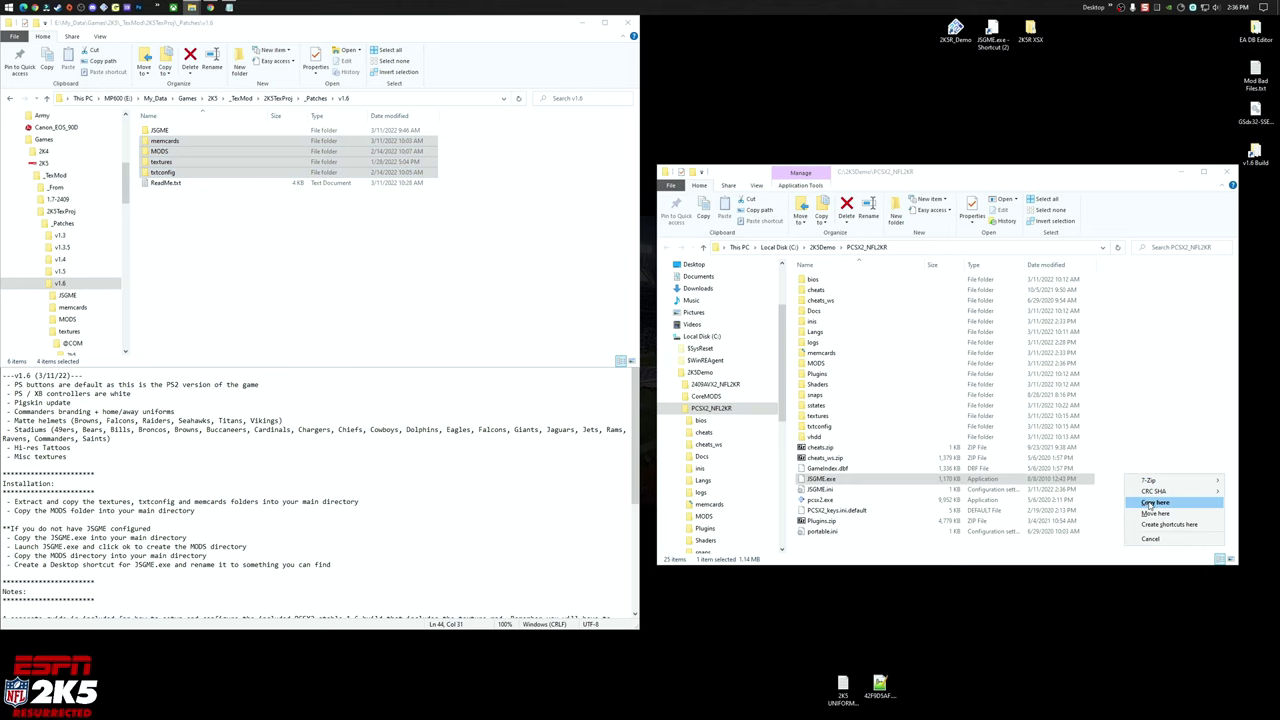
{"action": "left_click", "coordinate": [1152, 502]}
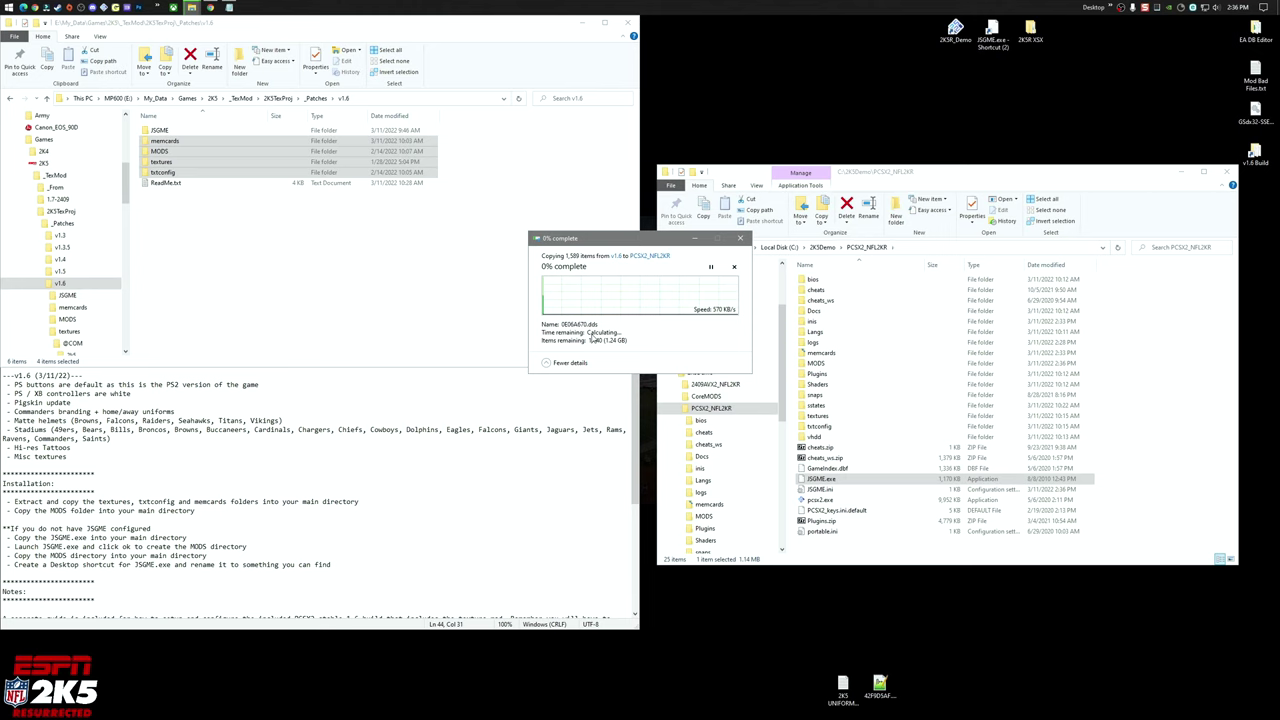
{"action": "left_click", "coordinate": [598, 294]}
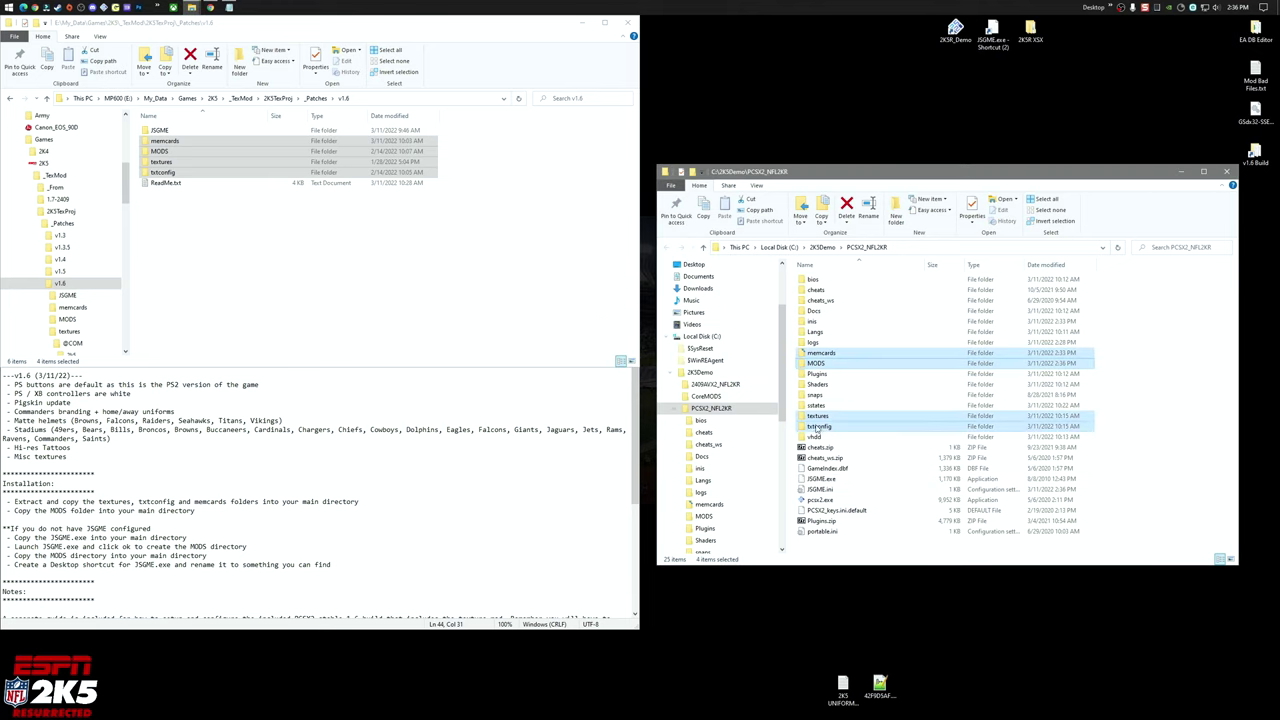
Check the memory card files in the PCSX2_NFL2KR memcards folder and return to the main directory.
{"action": "left_click", "coordinate": [875, 333]}
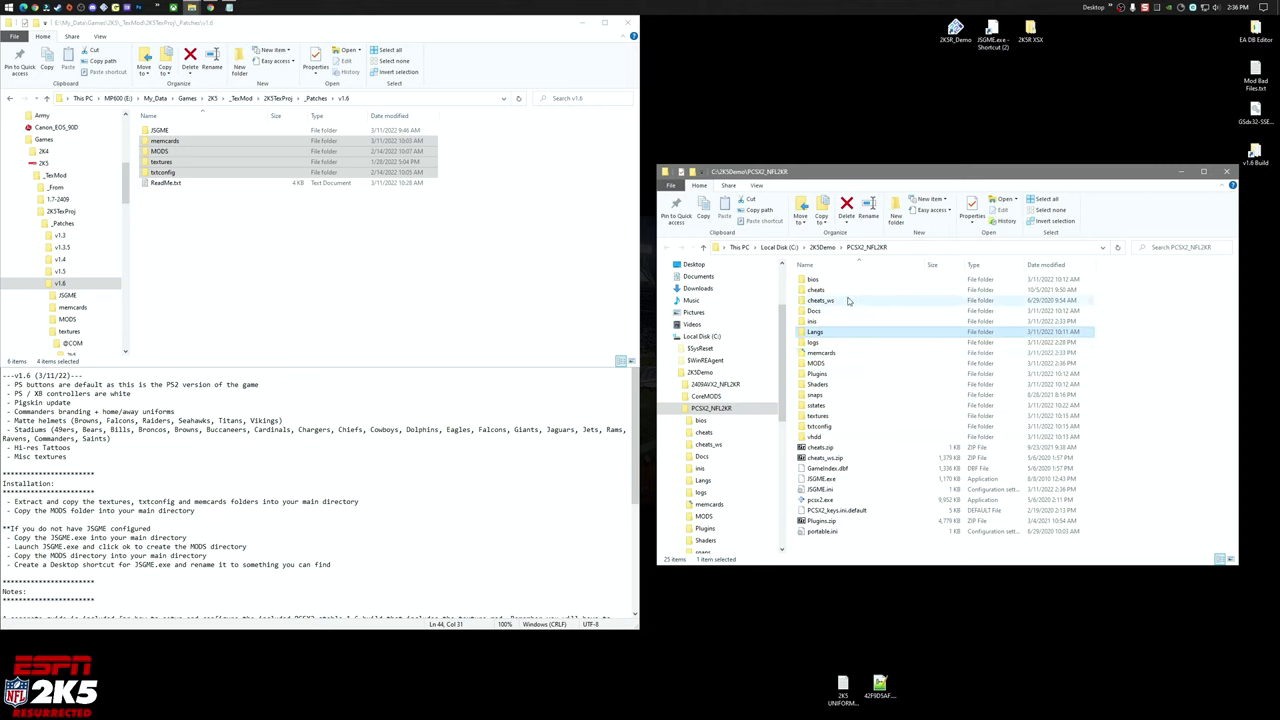
{"action": "double_click", "coordinate": [830, 354]}
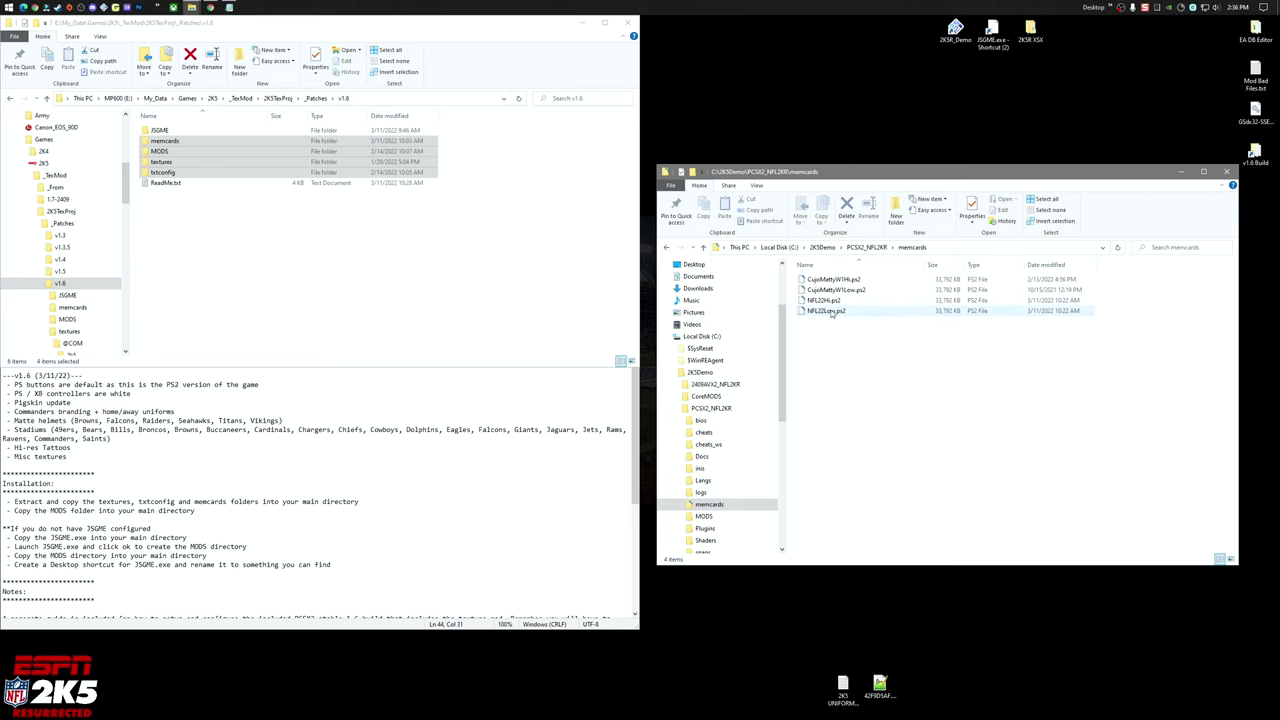
{"action": "left_click", "coordinate": [866, 247]}
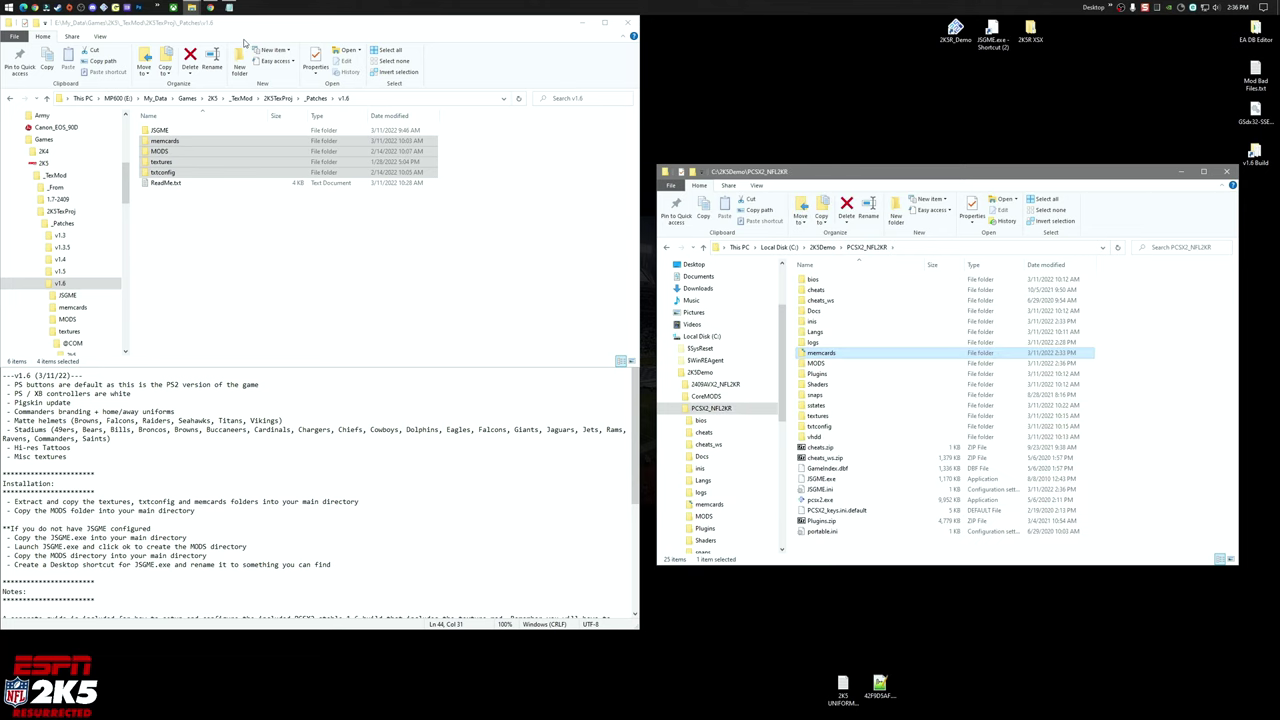
Switch to Chrome, review the NFL 2022 roster details and Roster Downloads table on GitHub, and return to the folders.
{"action": "left_click", "coordinate": [210, 7]}
{"action": "scroll", "coordinate": [320, 250], "scroll_direction": "up", "scroll_amount": 10}
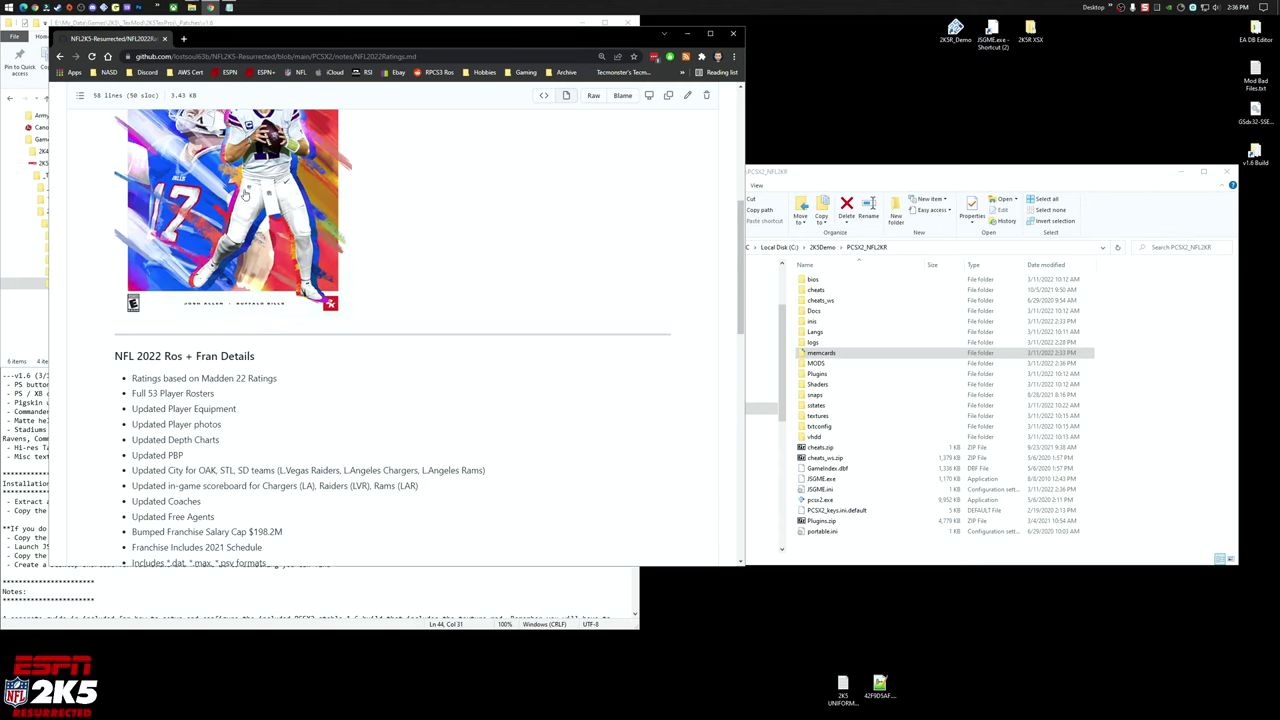
{"action": "scroll", "coordinate": [235, 183], "scroll_direction": "down", "scroll_amount": 5}
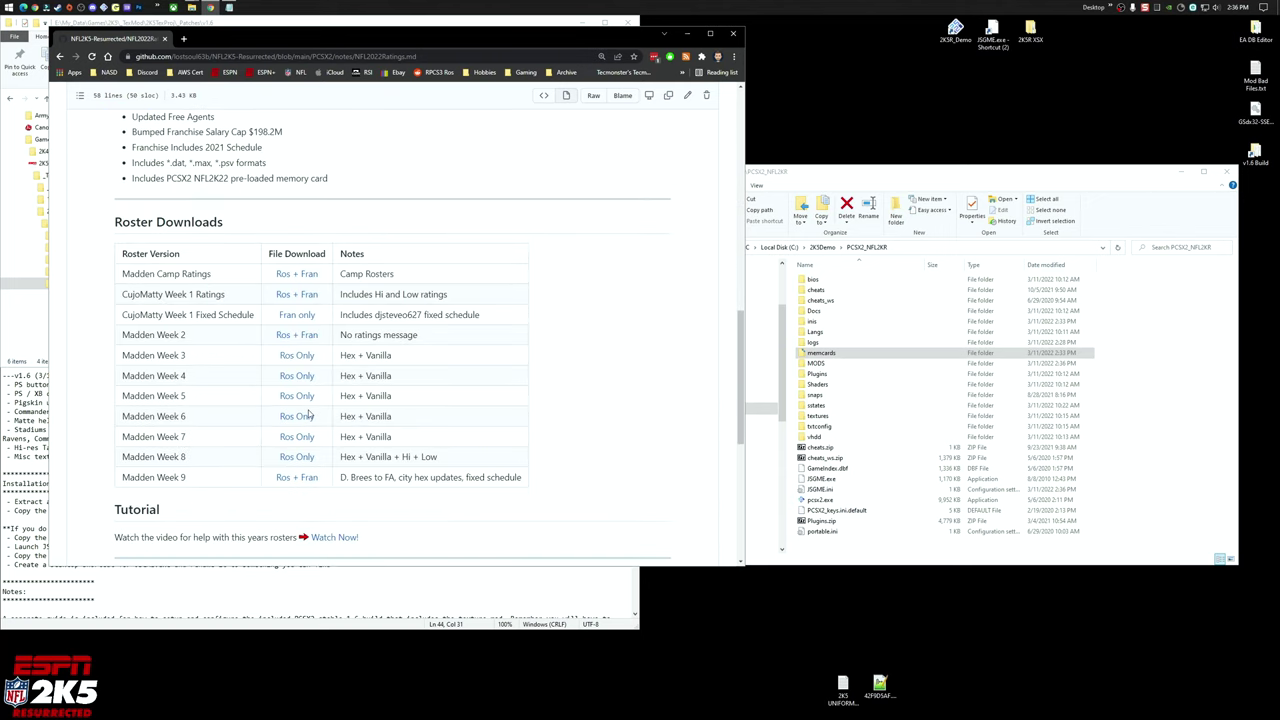
{"action": "left_click", "coordinate": [688, 35]}
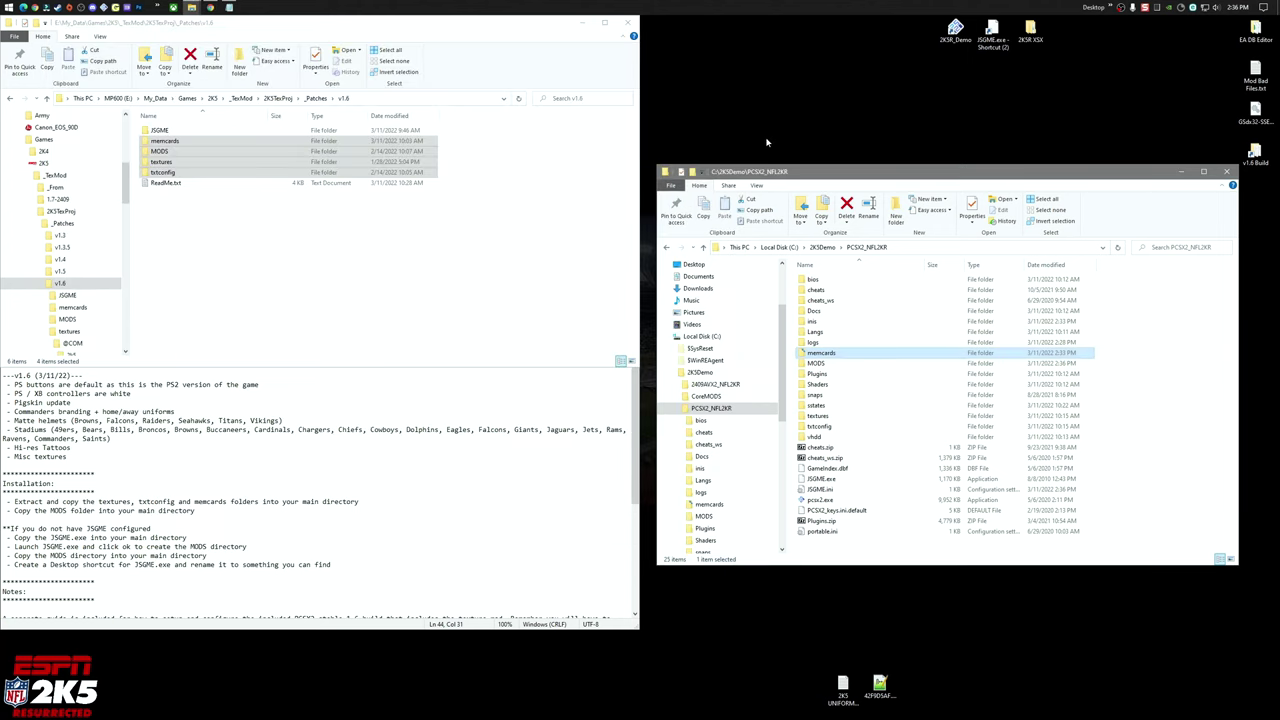
{"action": "left_click", "coordinate": [424, 266]}
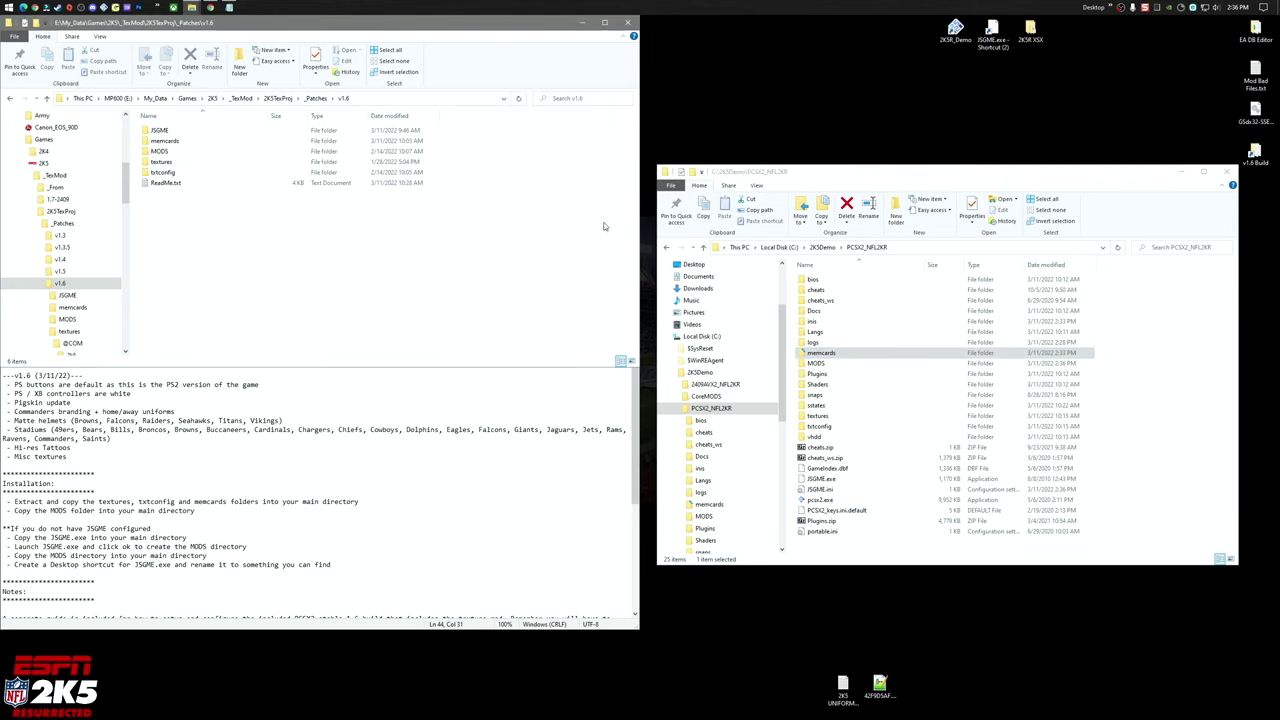
Launch PCSX2 from the 2K5R_Demo desktop shortcut and open its MemoryCard Manager.
{"action": "left_click", "coordinate": [957, 42]}
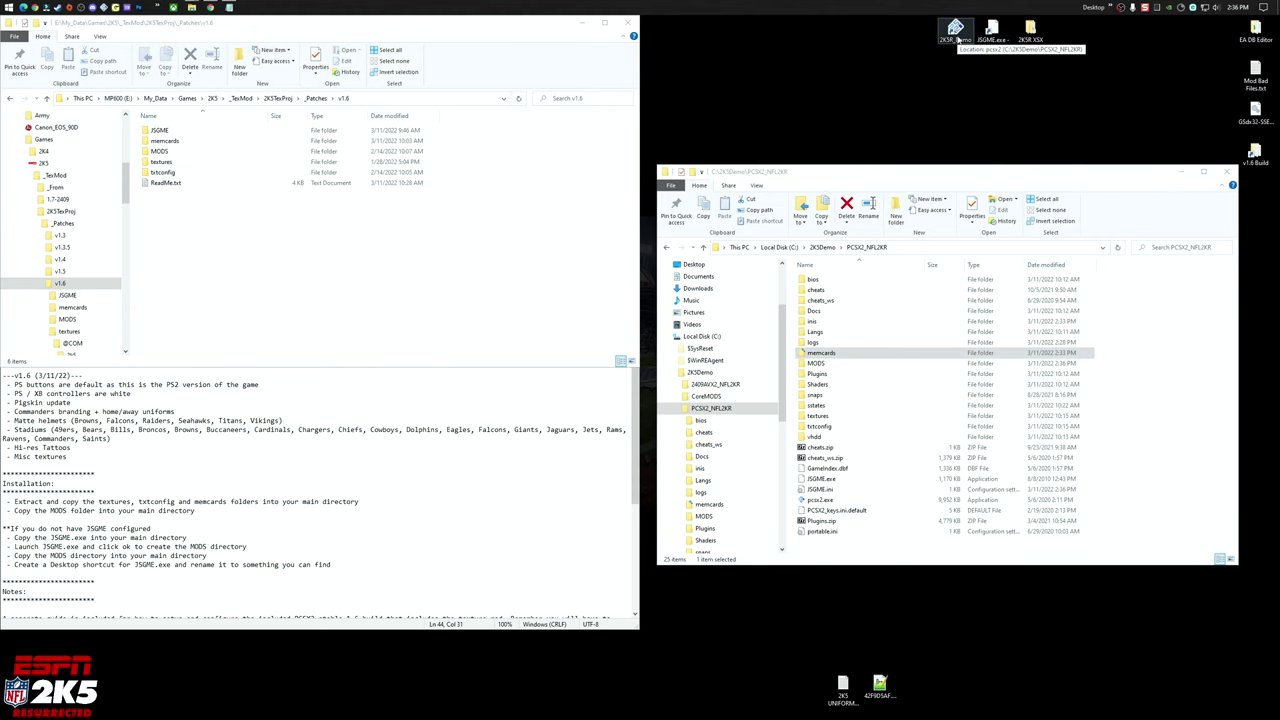
{"action": "double_click", "coordinate": [957, 40]}
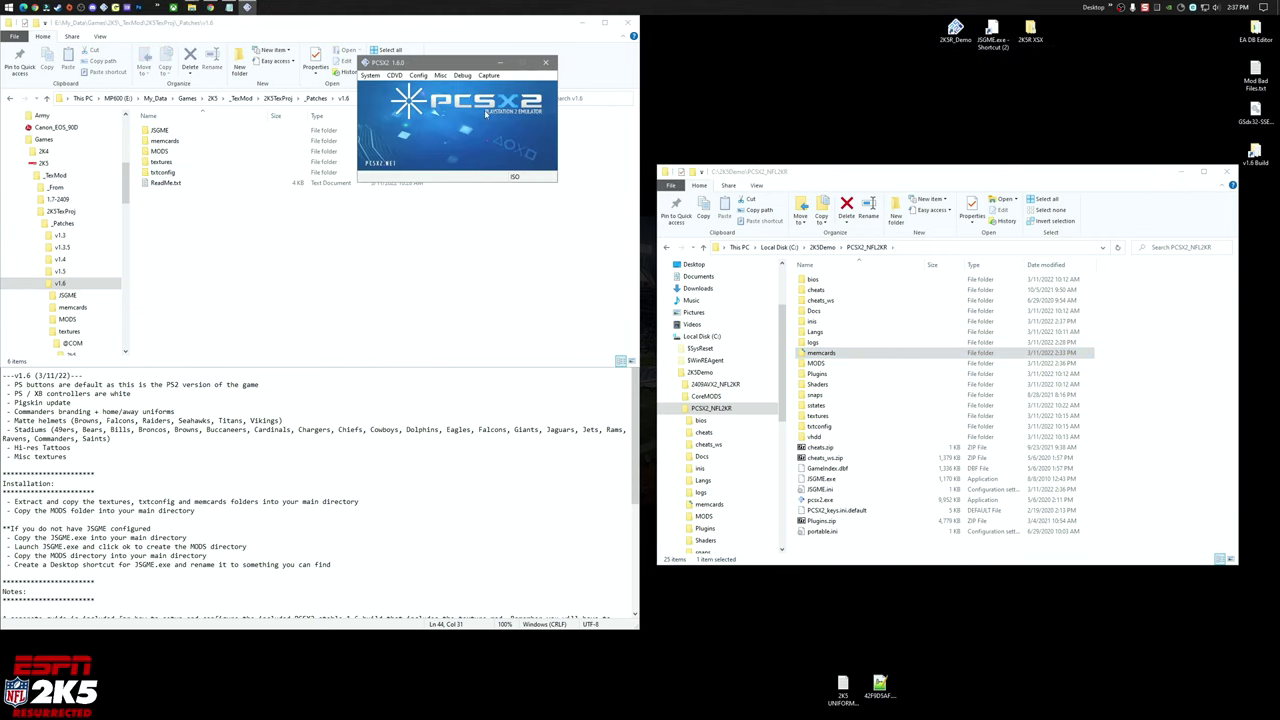
{"action": "left_click", "coordinate": [418, 75]}
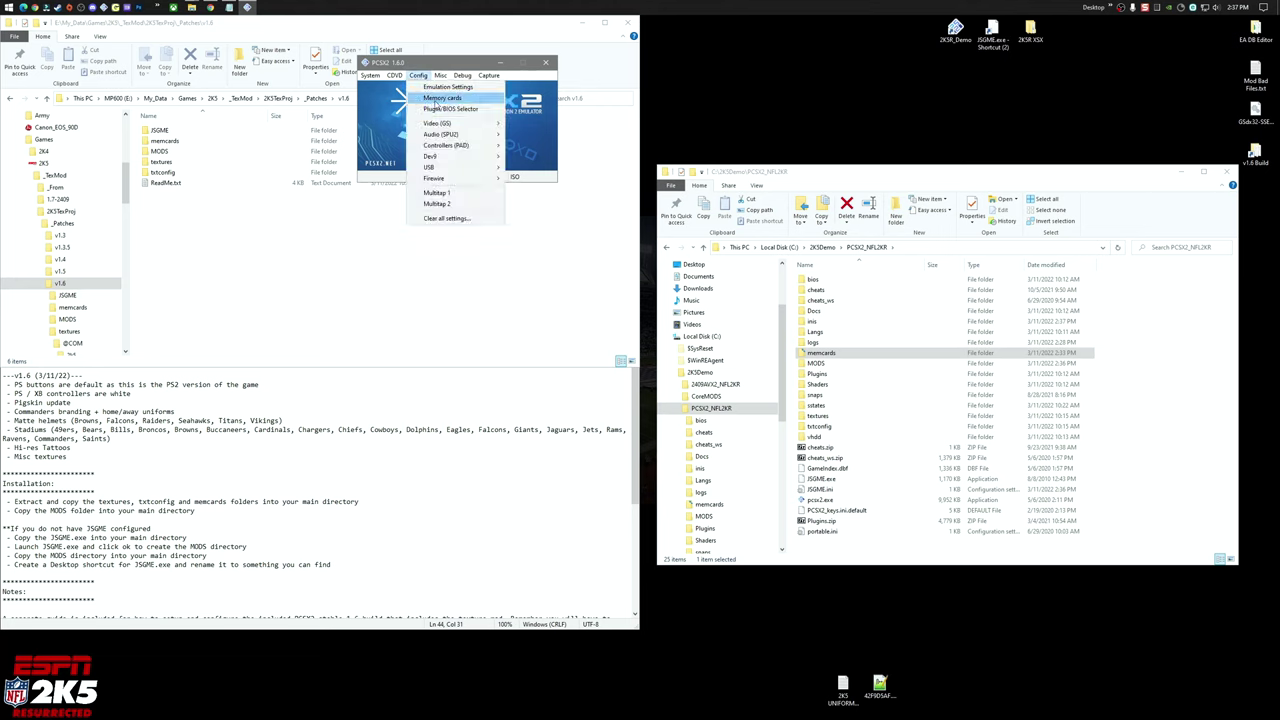
{"action": "left_click", "coordinate": [438, 99]}
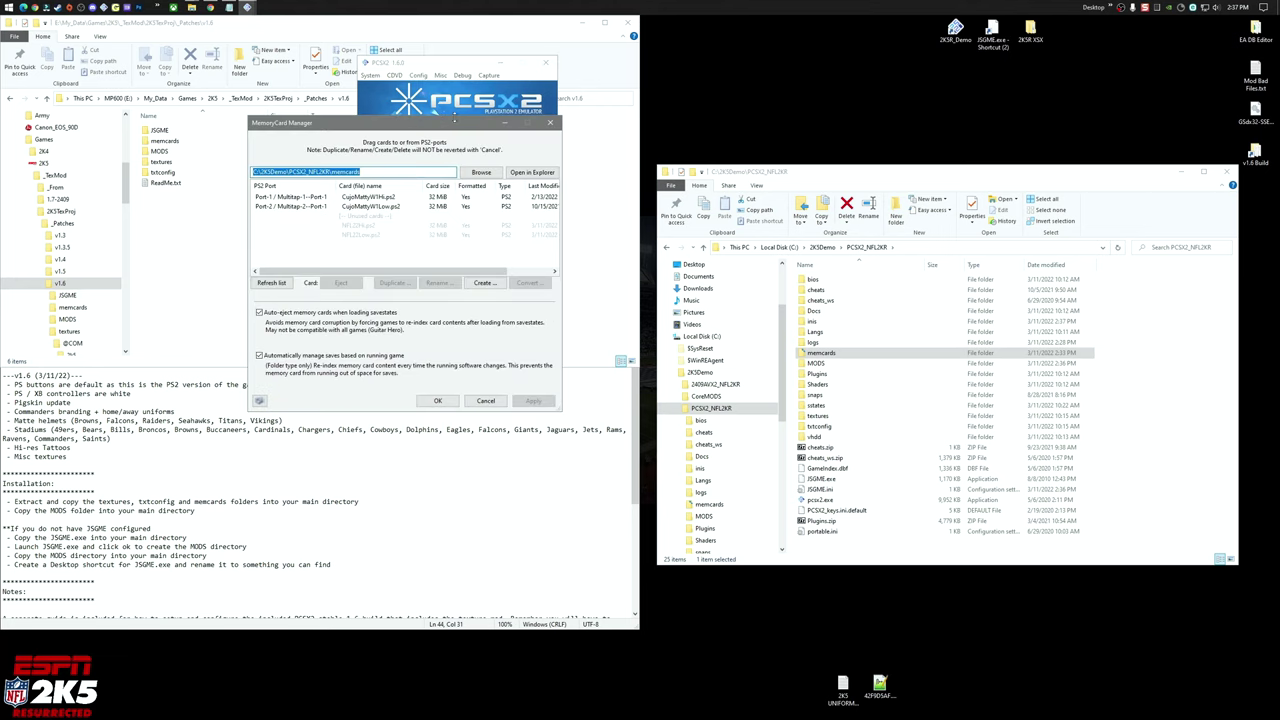
Insert the NFL22Hi.ps2 memory card into Port-1 / Multitap-1--Port-1.
{"action": "left_click", "coordinate": [364, 229]}
{"action": "left_click", "coordinate": [358, 283]}
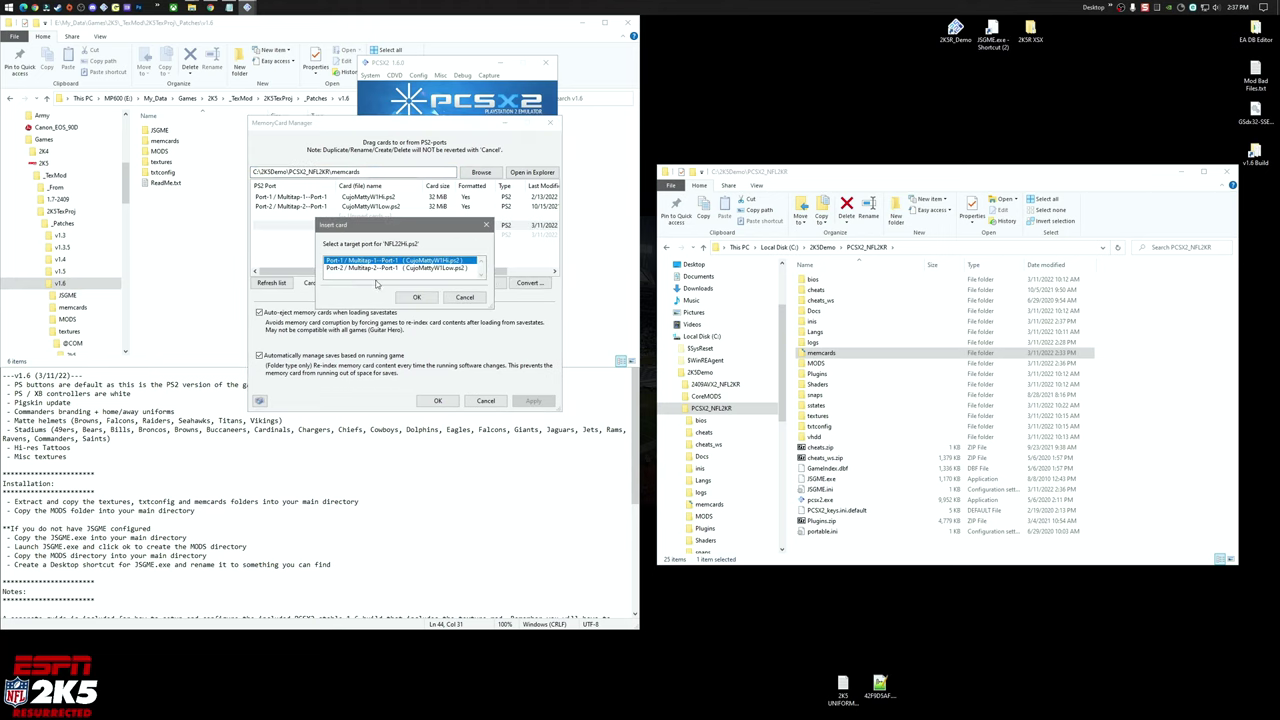
{"action": "left_click", "coordinate": [417, 297]}
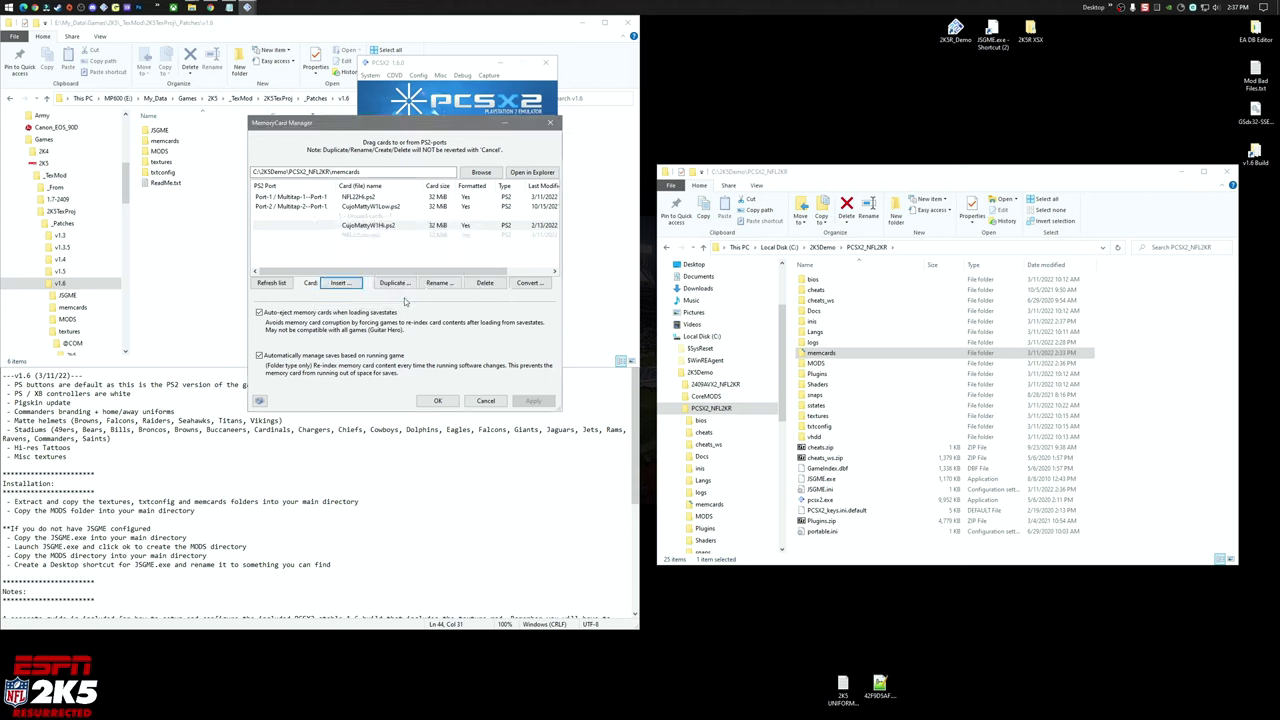
Insert the NFL22Low.ps2 memory card into Port-2 / Multitap-2--Port-1.
{"action": "left_click", "coordinate": [358, 236]}
{"action": "left_click", "coordinate": [340, 283]}
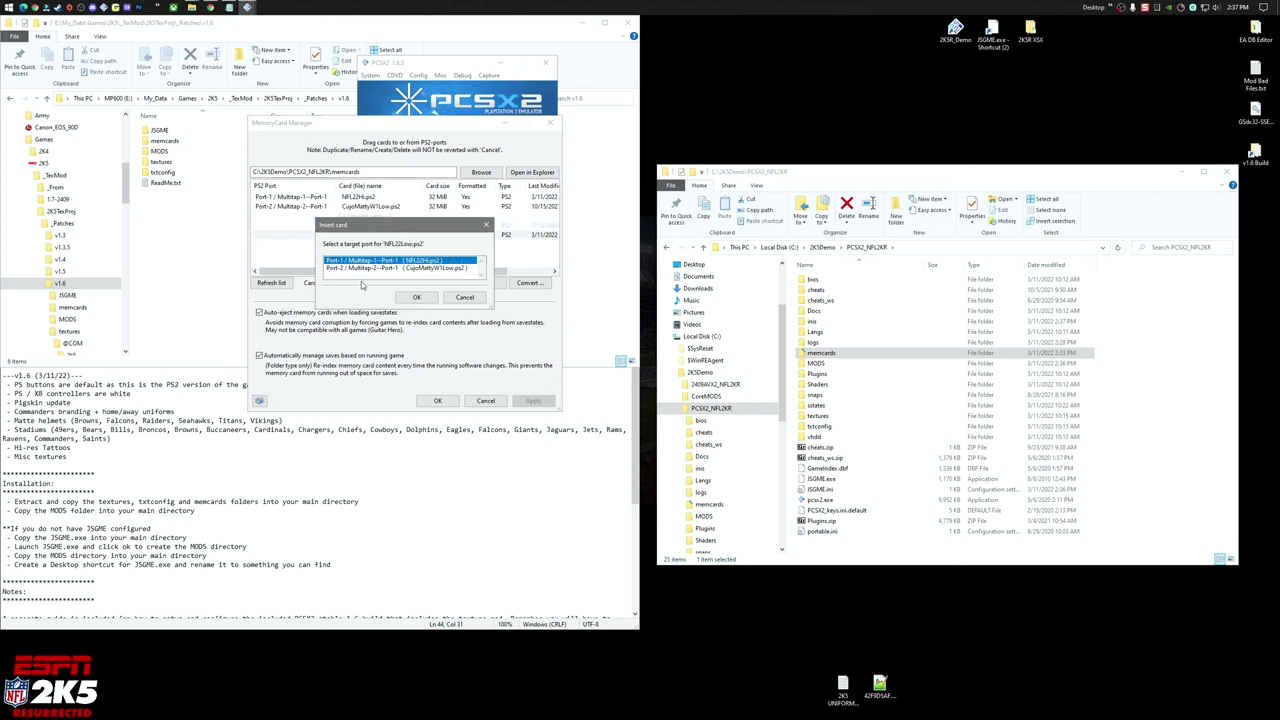
{"action": "left_click", "coordinate": [390, 268]}
{"action": "left_click", "coordinate": [416, 298]}
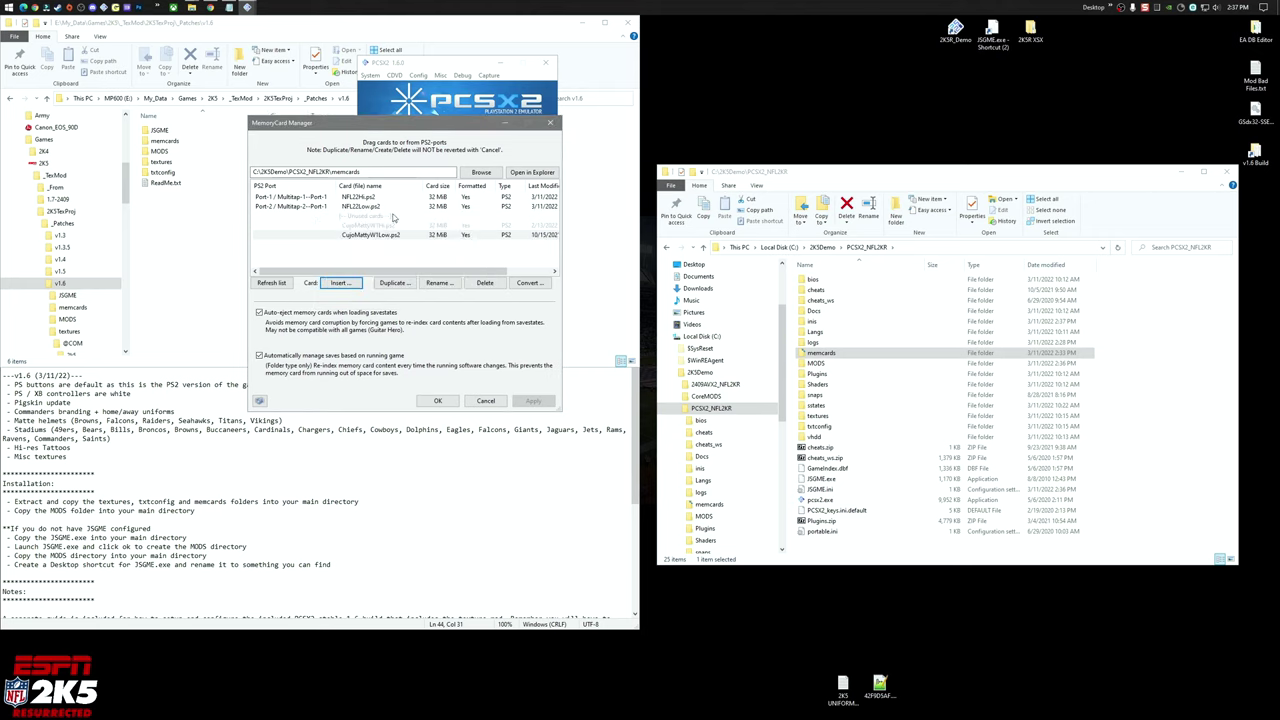
Boot the game with the assigned memory cards and load the save state from slot 9.
{"action": "left_click", "coordinate": [437, 400]}
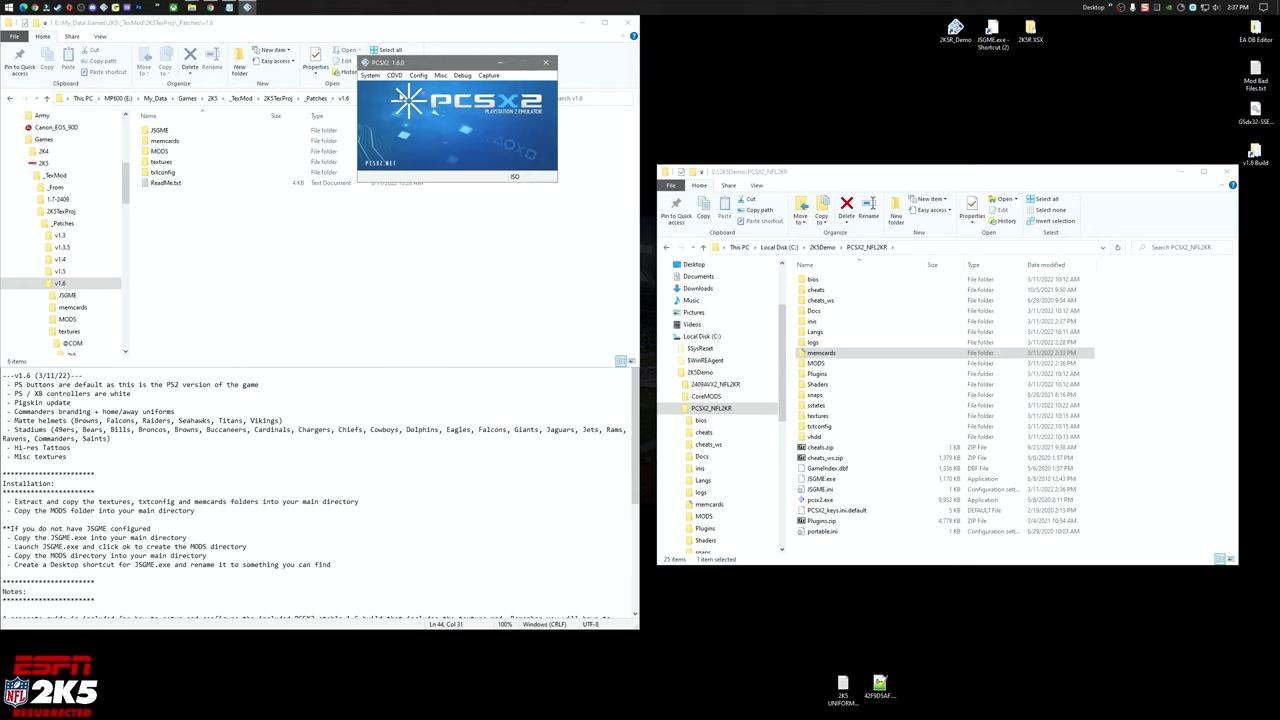
{"action": "left_click", "coordinate": [368, 76]}
{"action": "left_click", "coordinate": [460, 92]}
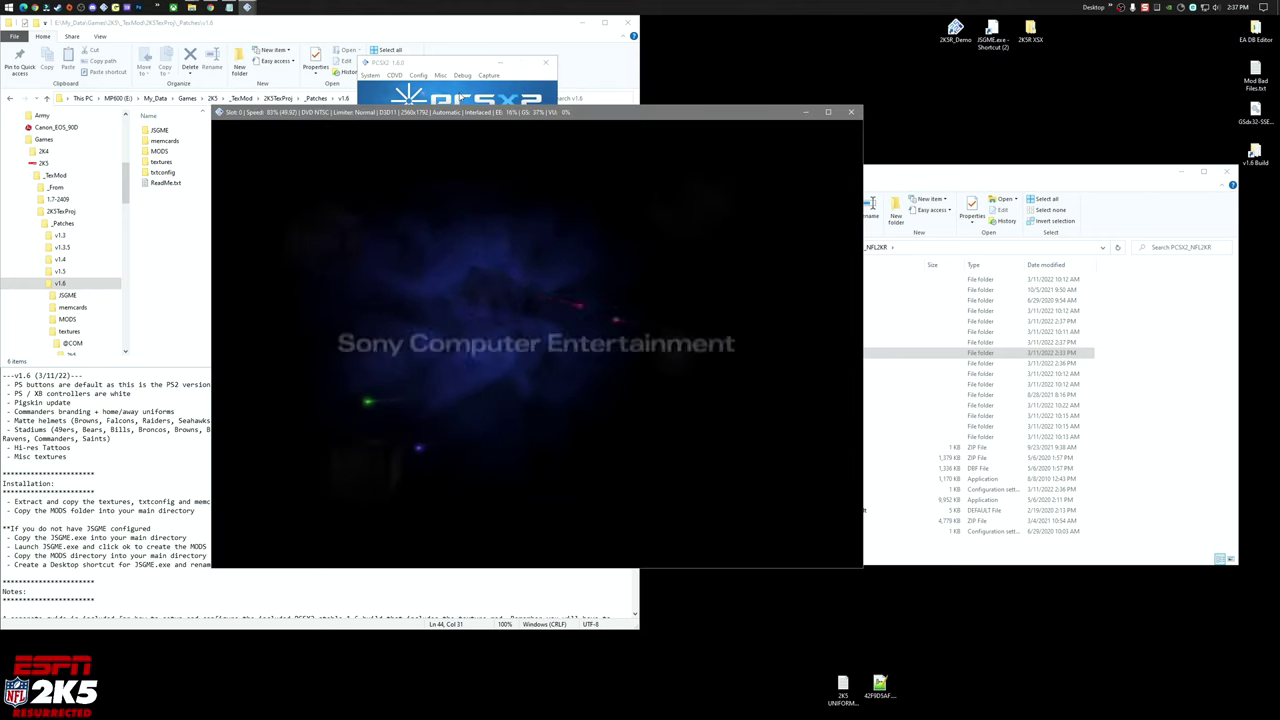
{"action": "left_click", "coordinate": [455, 62]}
{"action": "left_click", "coordinate": [369, 75]}
{"action": "mouse_move", "coordinate": [420, 137]}
{"action": "left_click", "coordinate": [538, 237]}
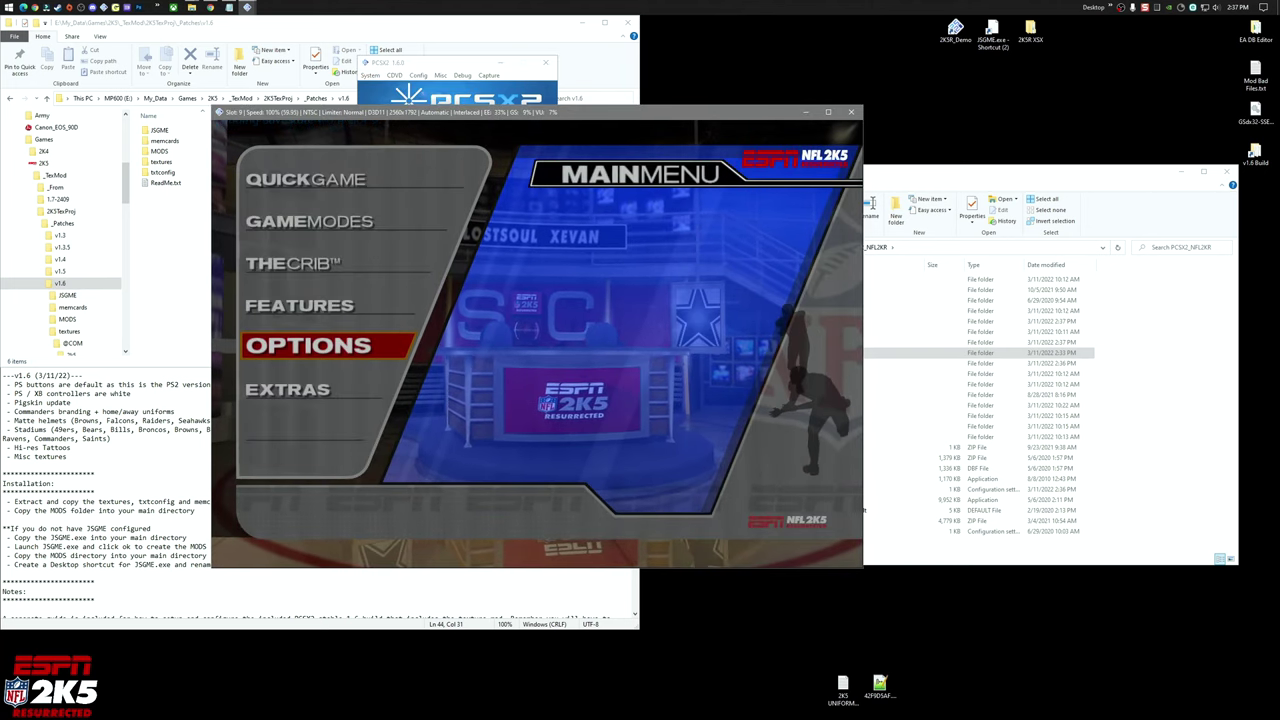
Go through the game's Options and Load/Save screens to the Load list for memory card slot 1.
{"action": "key", "text": "Return"}
{"action": "key", "text": "Down"}
{"action": "key", "text": "Down"}
{"action": "key", "text": "Down"}
{"action": "key", "text": "Down"}
{"action": "key", "text": "Down"}
{"action": "key", "text": "Return"}
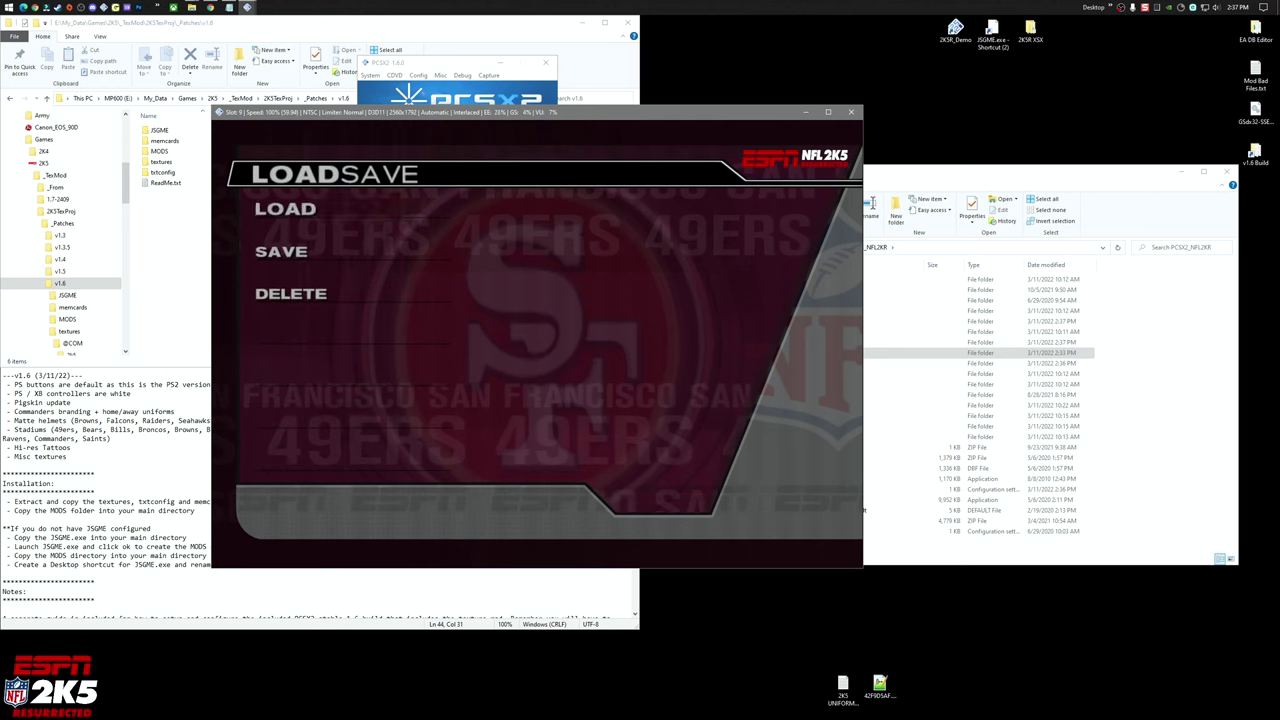
{"action": "key", "text": "Return"}
{"action": "key", "text": "Down"}
{"action": "key", "text": "Return"}
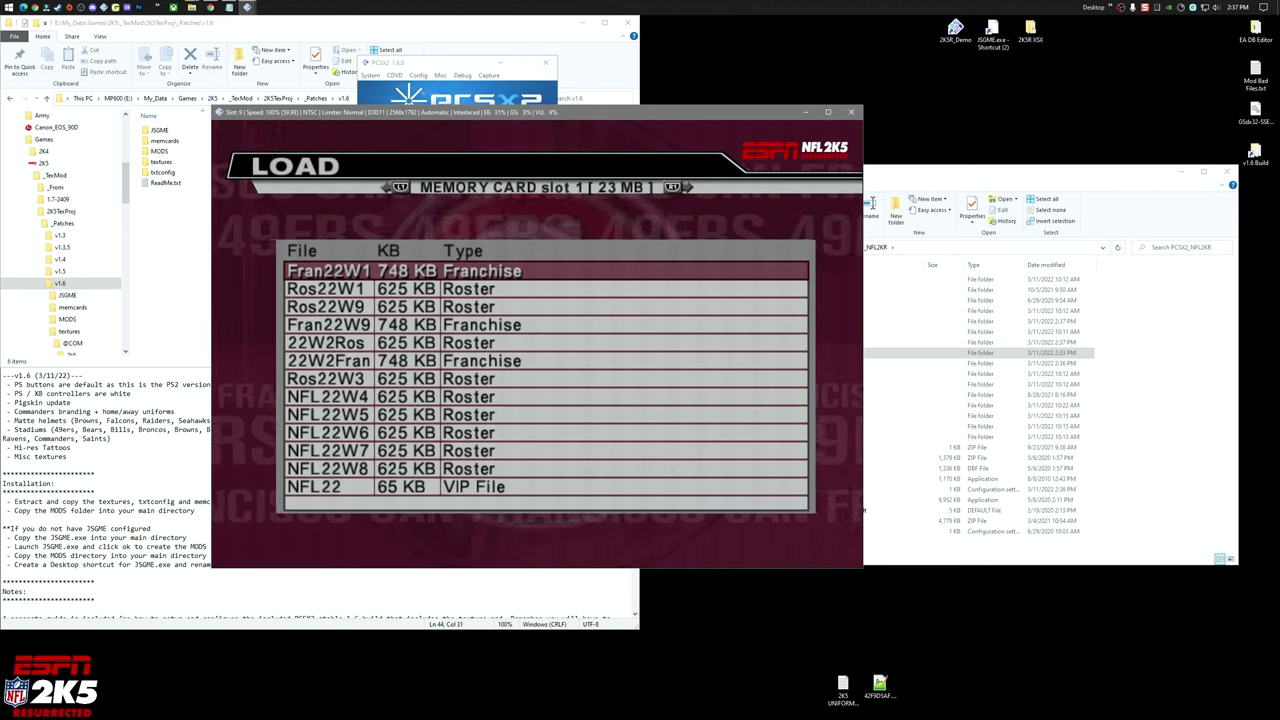
Browse the roster and franchise files on memory card slot 1 from Fran22W1 down to NFL22W7.
{"action": "key", "text": "Down"}
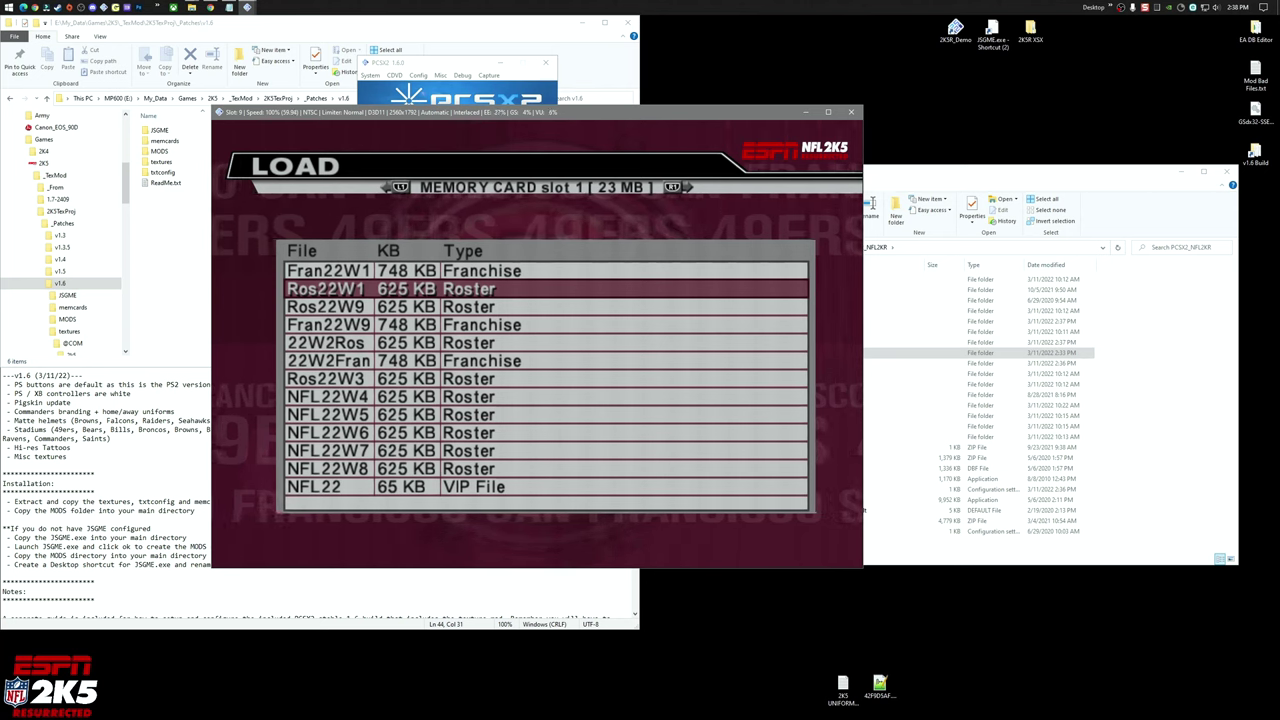
{"action": "key", "text": "Down"}
{"action": "key", "text": "Down"}
{"action": "key", "text": "Down"}
{"action": "key", "text": "Down"}
{"action": "key", "text": "Down"}
{"action": "key", "text": "Down"}
{"action": "key", "text": "Down"}
{"action": "key", "text": "Down"}
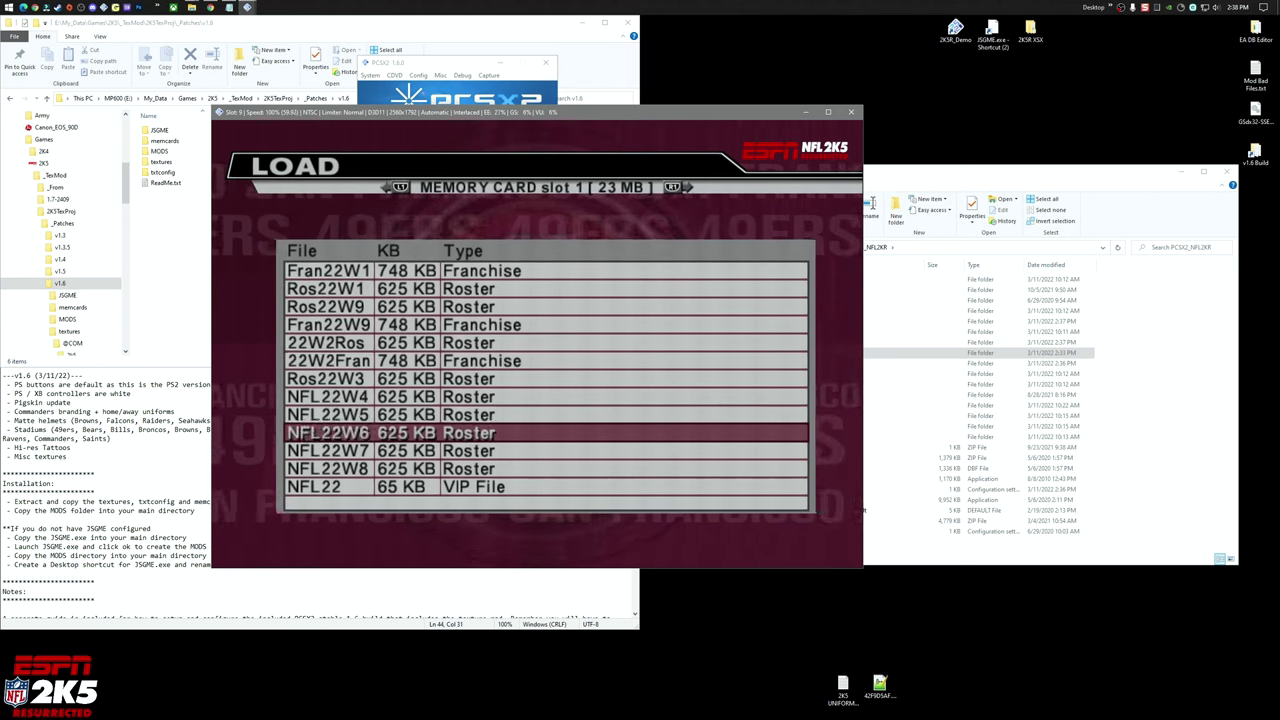
{"action": "key", "text": "Down"}
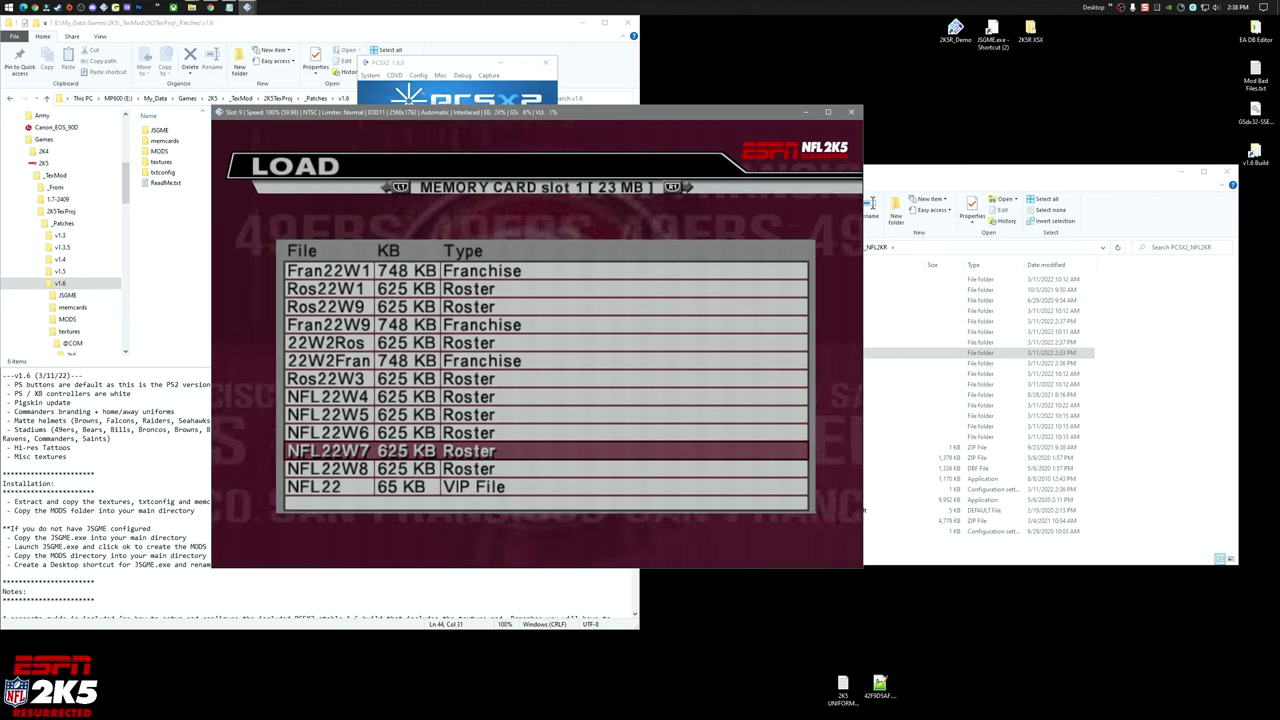
Switch the Load list to memory card slot 2 and look through its roster and franchise files.
{"action": "key", "text": "e"}
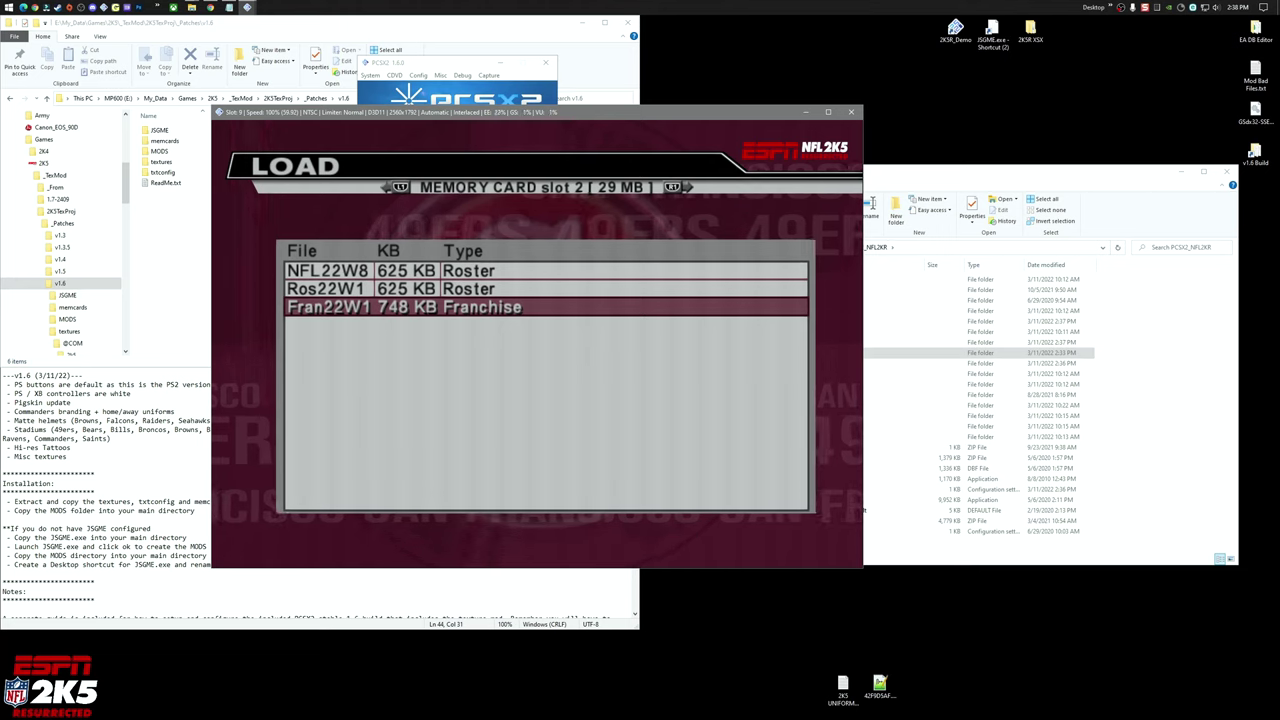
{"action": "key", "text": "Up"}
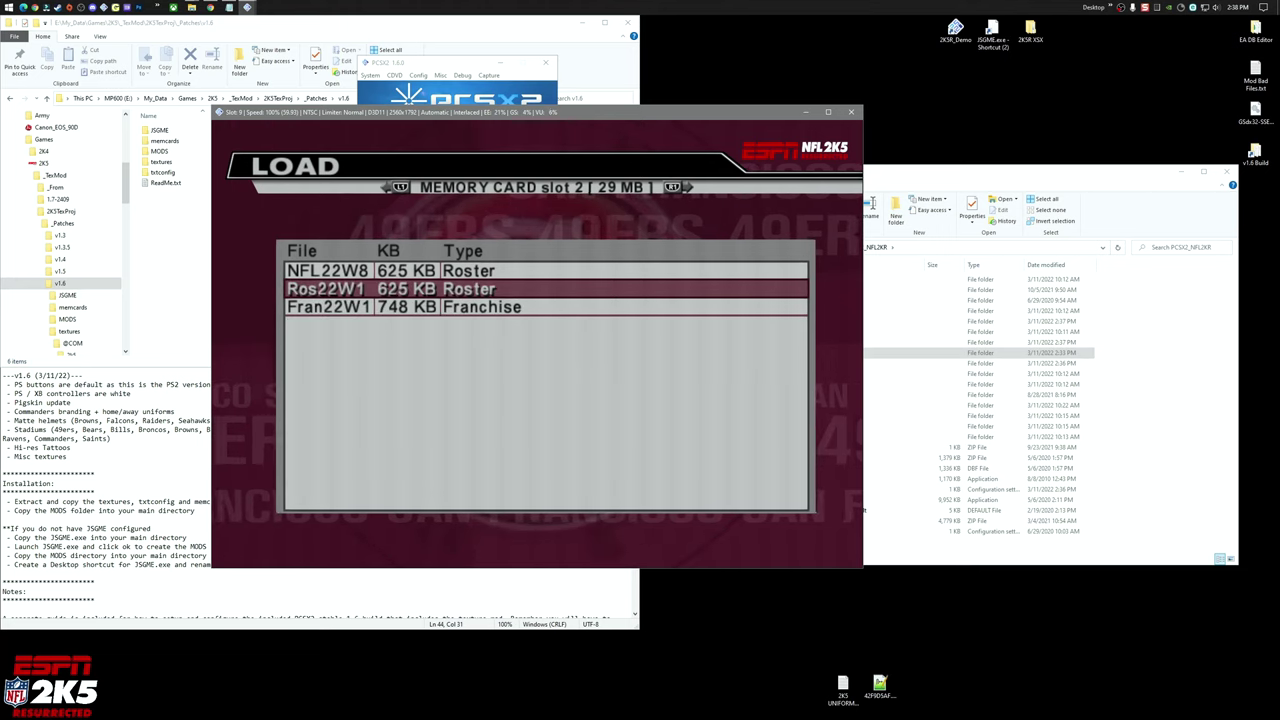
{"action": "key", "text": "Down"}
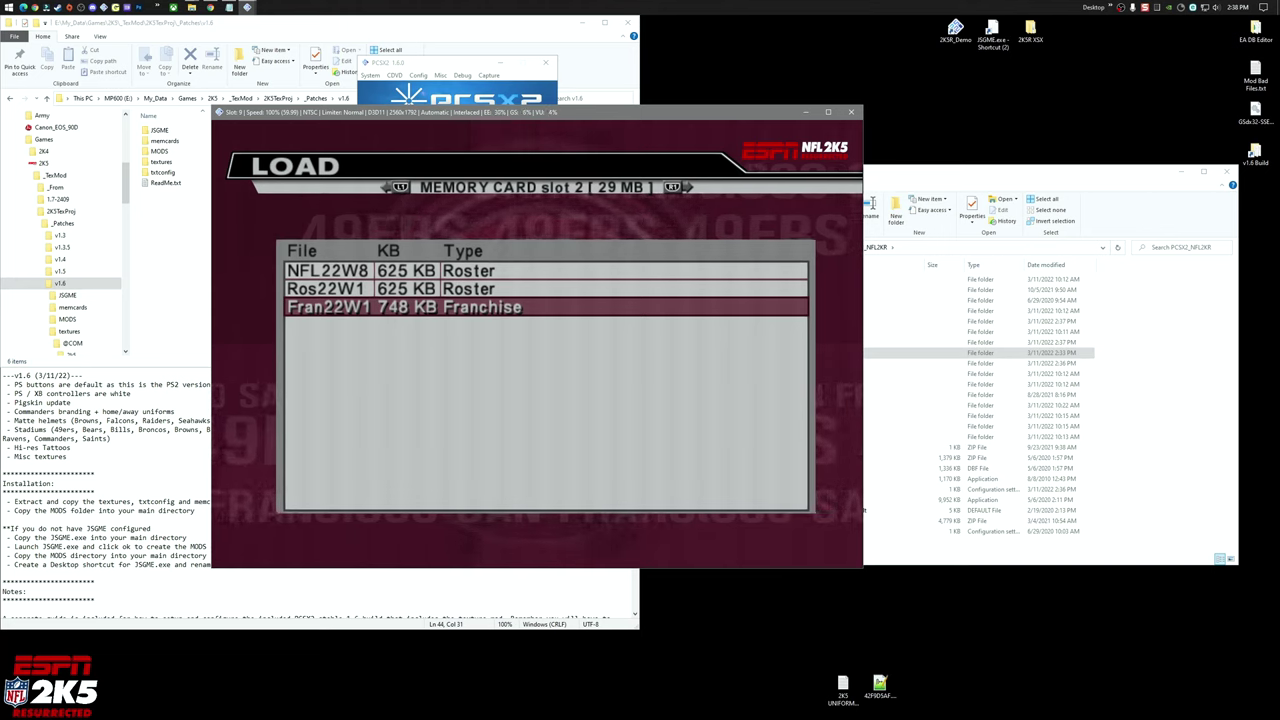
{"action": "key", "text": "Up"}
{"action": "key", "text": "Up"}
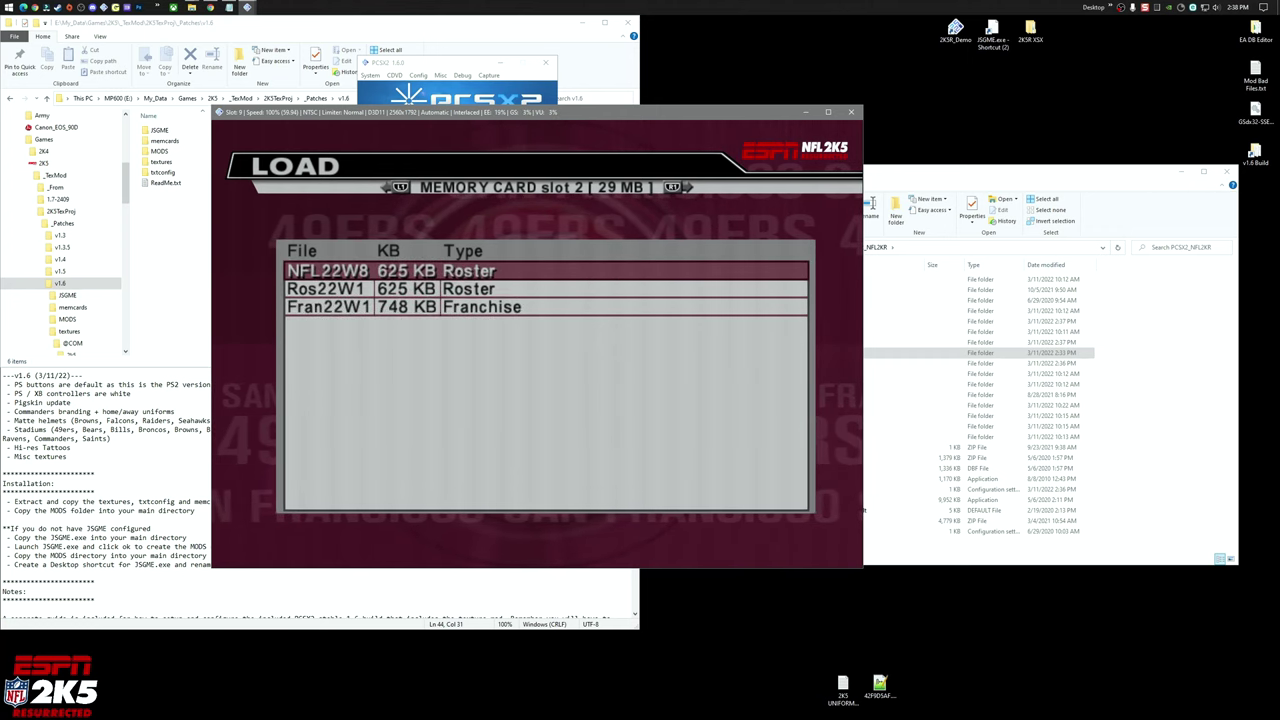
Return to the game's main menu and close PCSX2.
{"action": "key", "text": "BackSpace"}
{"action": "key", "text": "BackSpace"}
{"action": "key", "text": "BackSpace"}
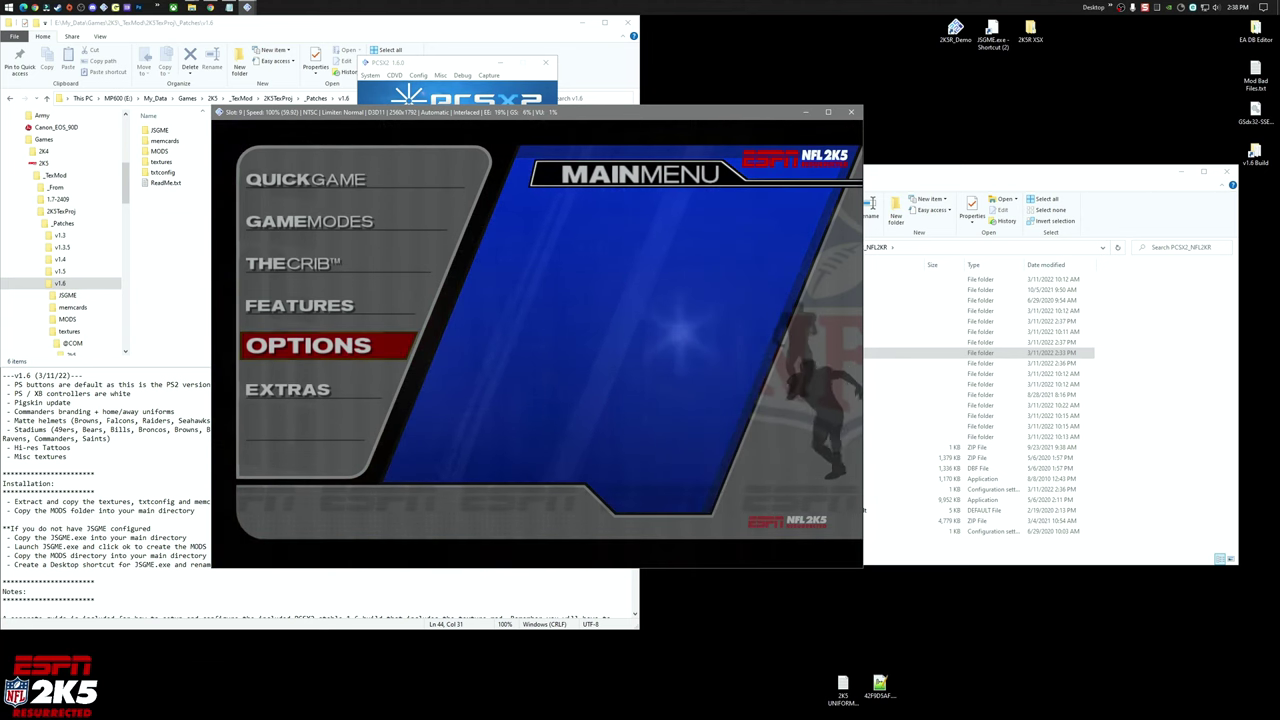
{"action": "left_click", "coordinate": [478, 68]}
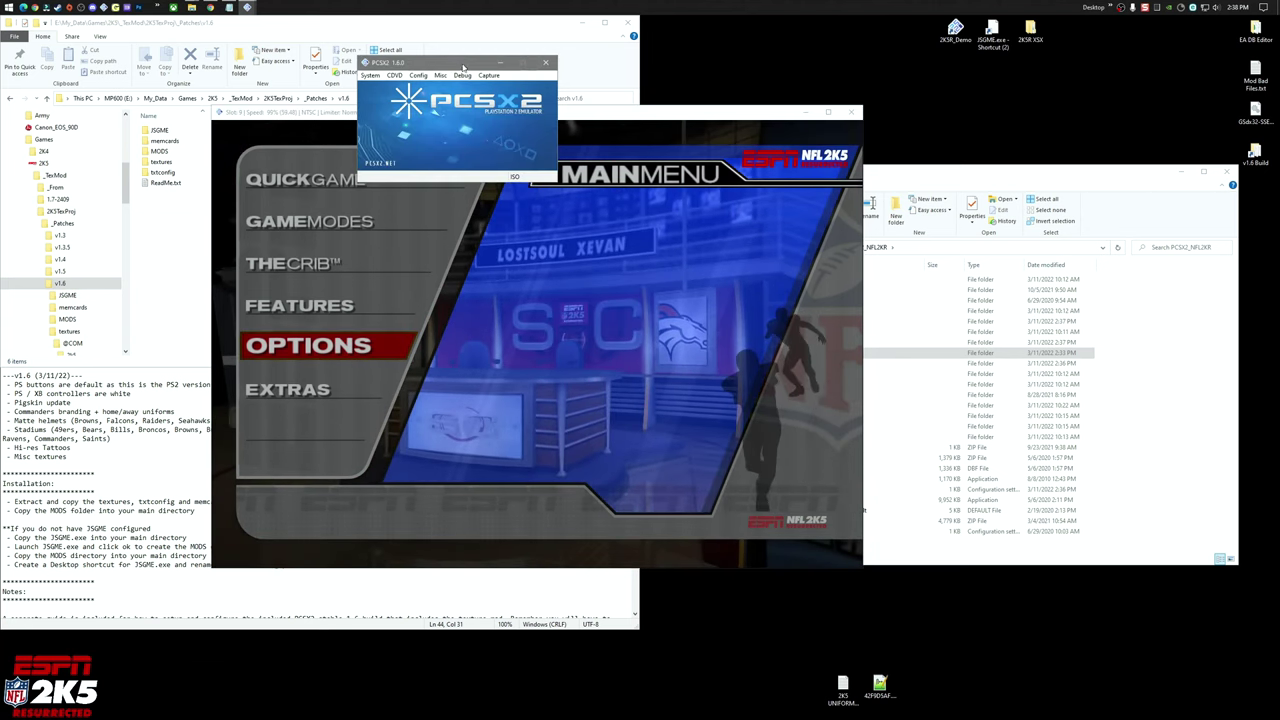
{"action": "left_click", "coordinate": [546, 64]}
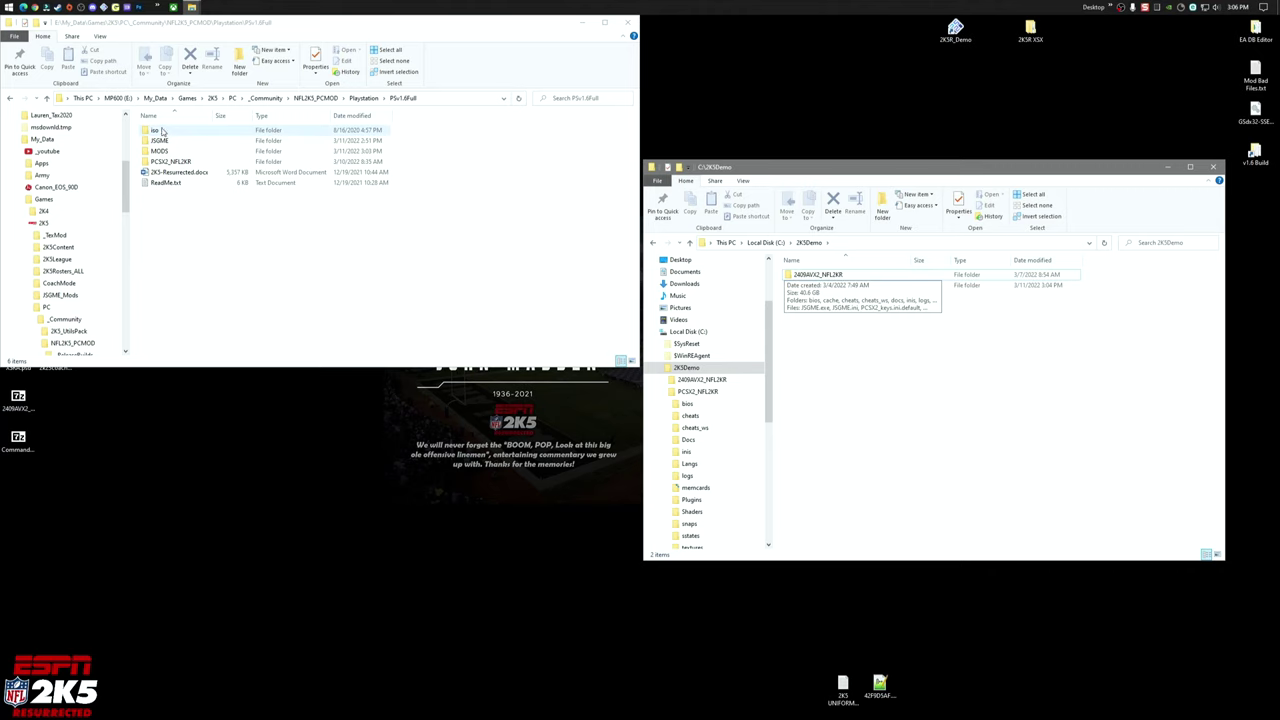
Arrange the C:\2K5Demo window clear of the PSv1.6Full window and open its PCSX2_NFL2KR folder.
{"action": "left_click", "coordinate": [201, 213]}
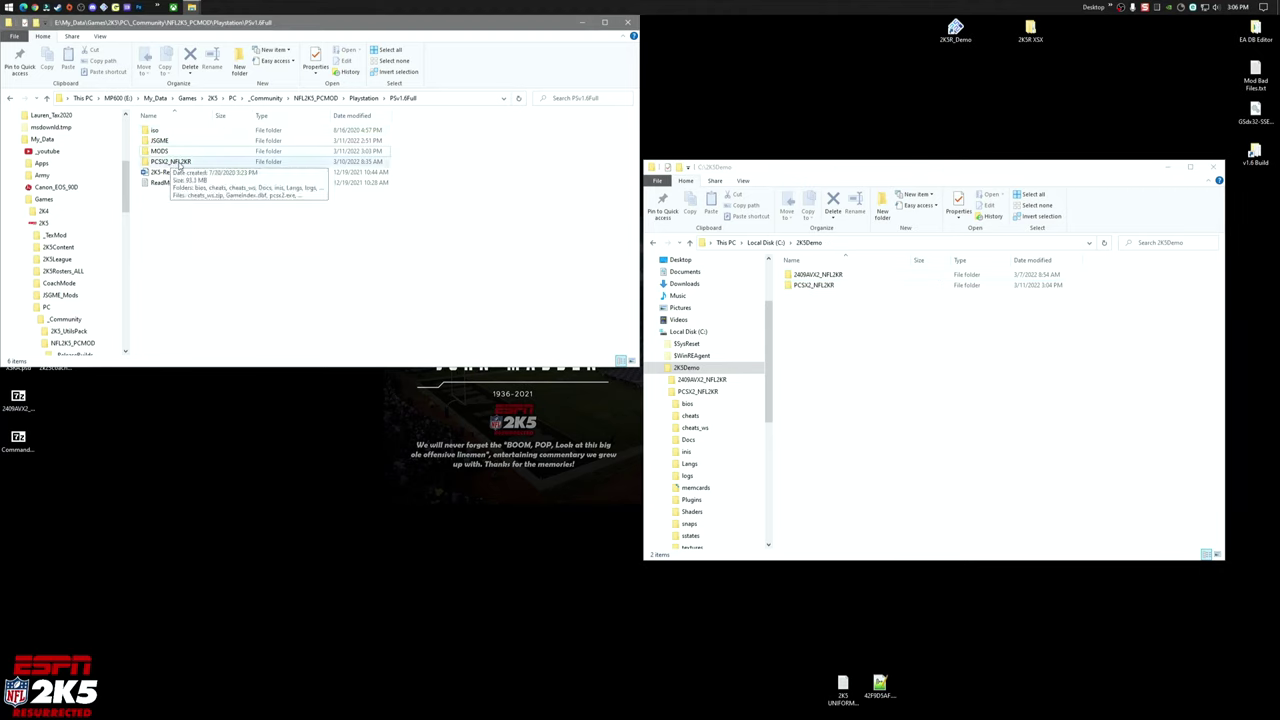
{"action": "left_click", "coordinate": [197, 164]}
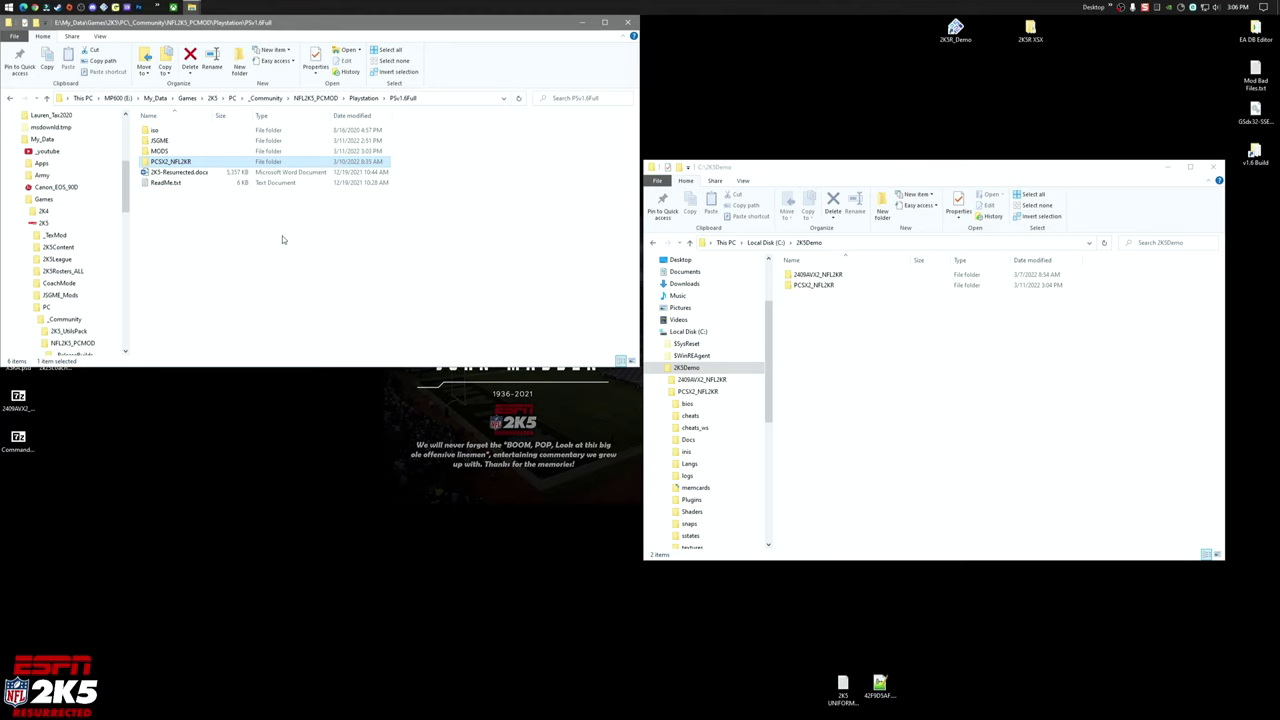
{"action": "double_click", "coordinate": [797, 166]}
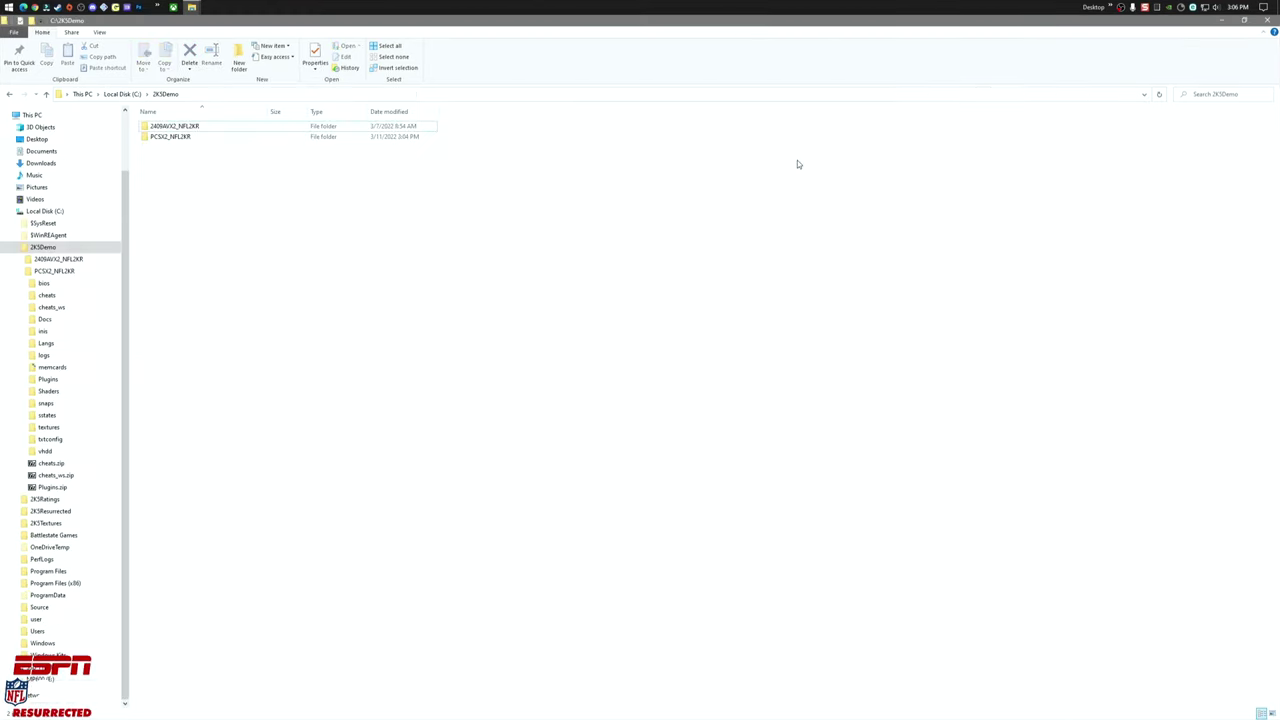
{"action": "double_click", "coordinate": [1102, 29]}
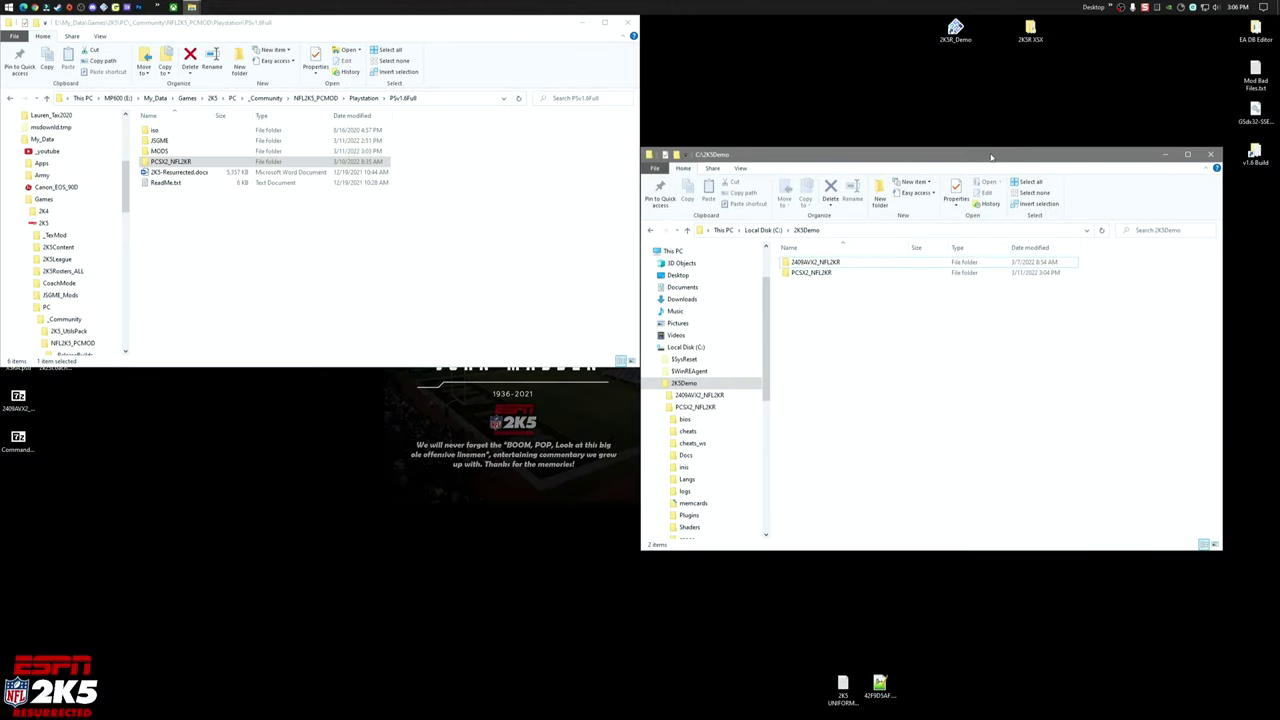
{"action": "left_click_drag", "start_coordinate": [990, 157], "coordinate": [998, 143]}
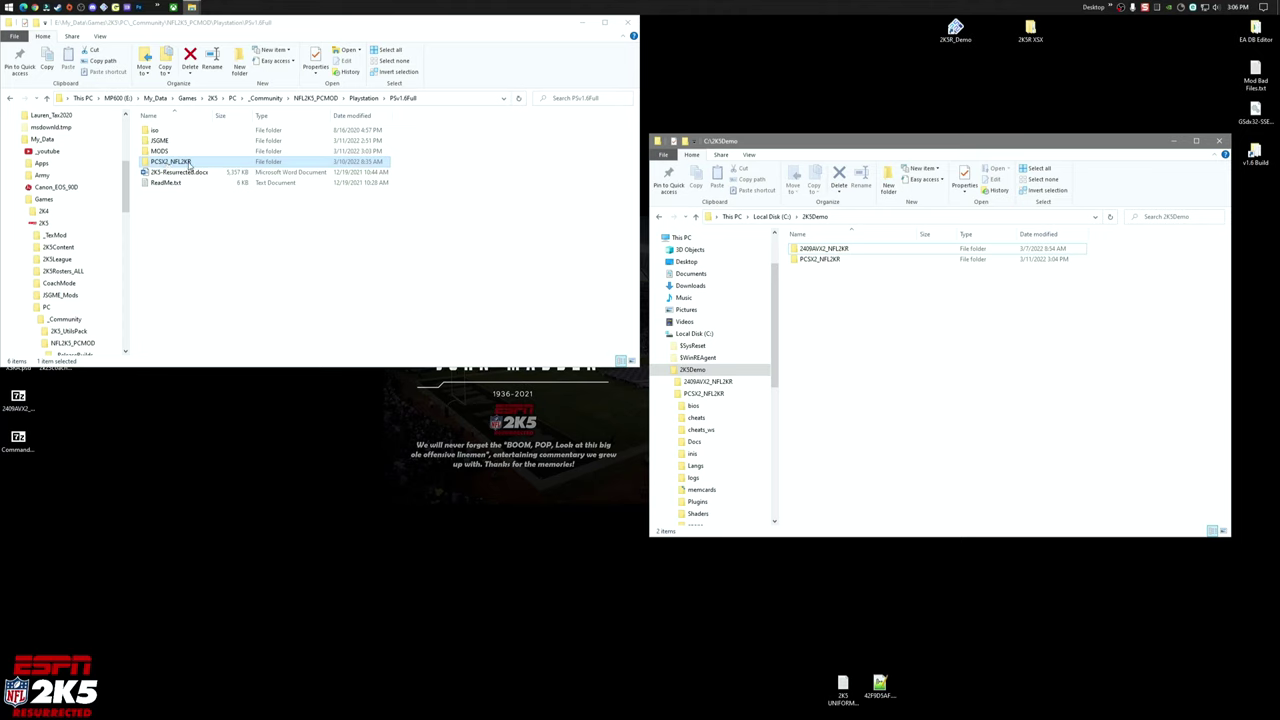
{"action": "left_click", "coordinate": [186, 164]}
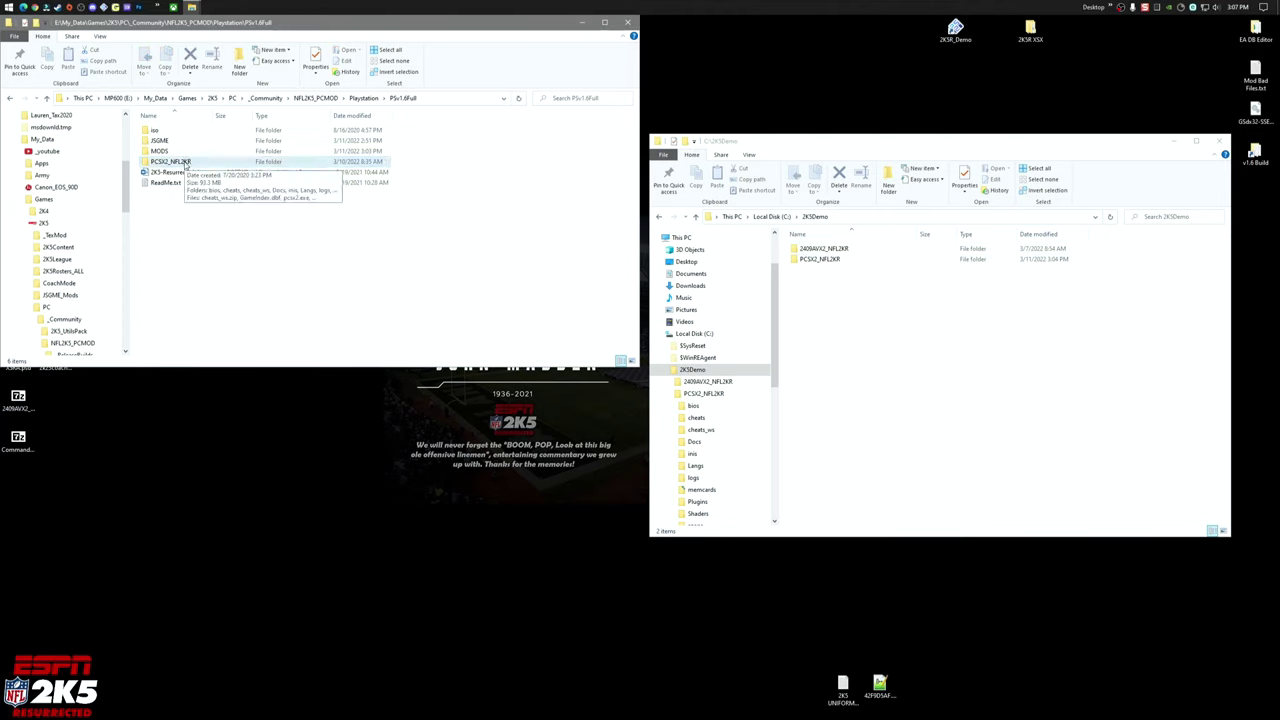
{"action": "left_click", "coordinate": [824, 261]}
{"action": "double_click", "coordinate": [828, 261]}
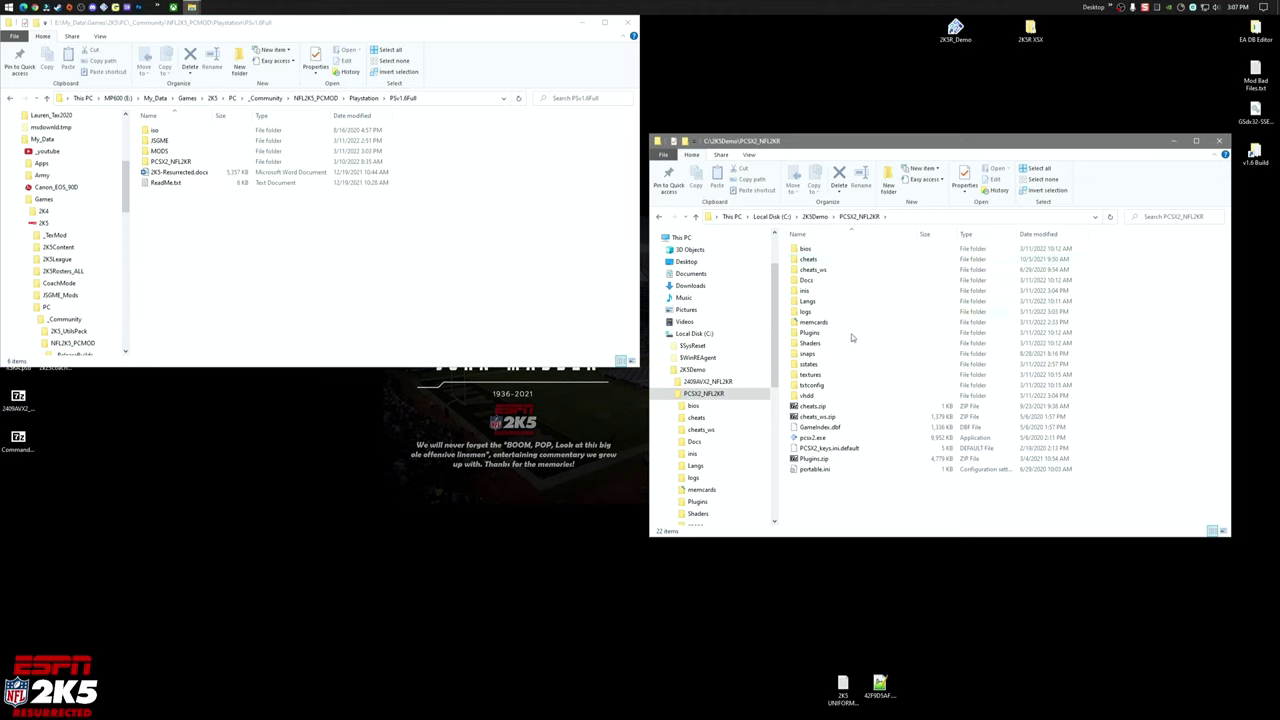
Copy JSGME.exe from the JSGME folder of PSv1.6Full into C:\2K5Demo\PCSX2_NFL2KR.
{"action": "left_click", "coordinate": [201, 260]}
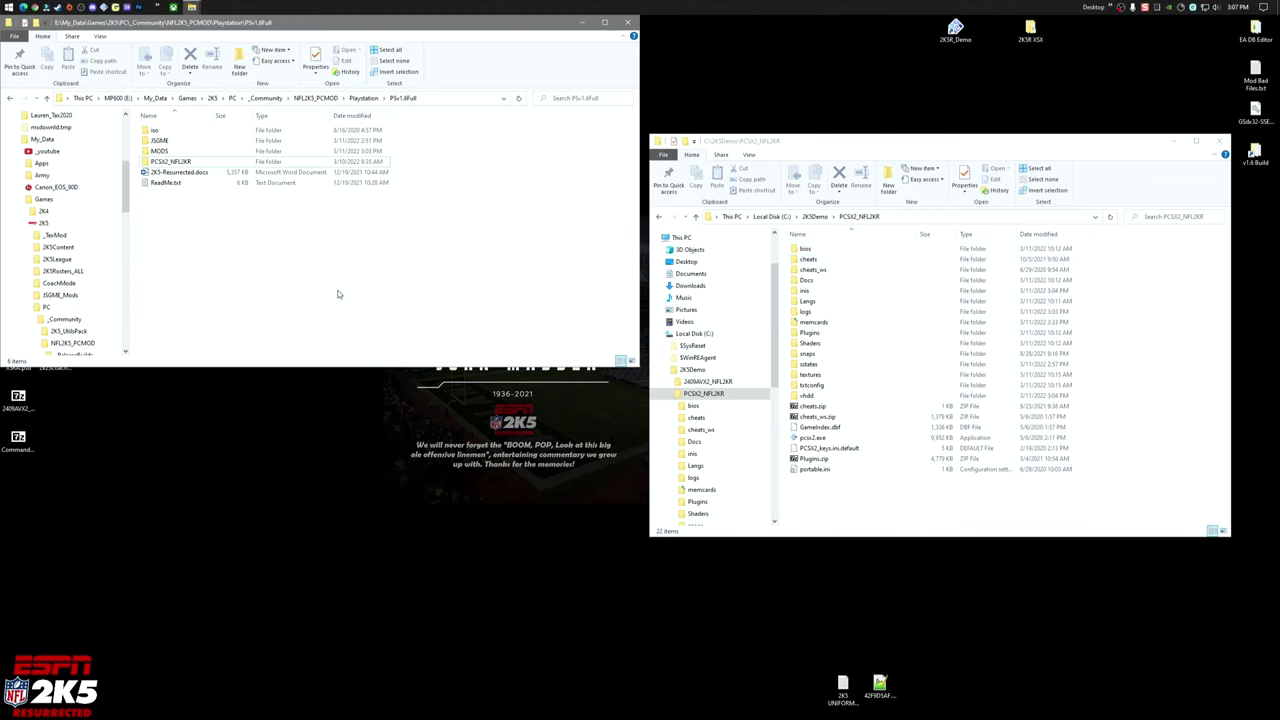
{"action": "double_click", "coordinate": [164, 143]}
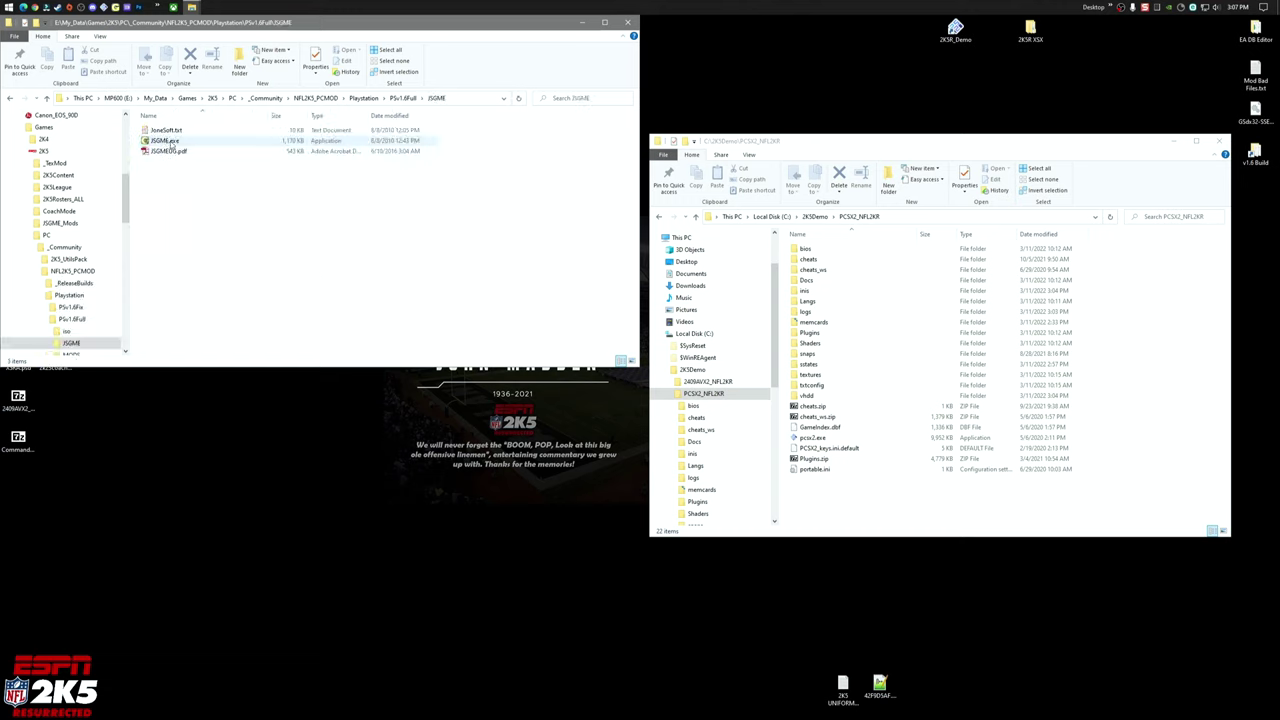
{"action": "left_click_drag", "start_coordinate": [168, 143], "coordinate": [881, 516]}
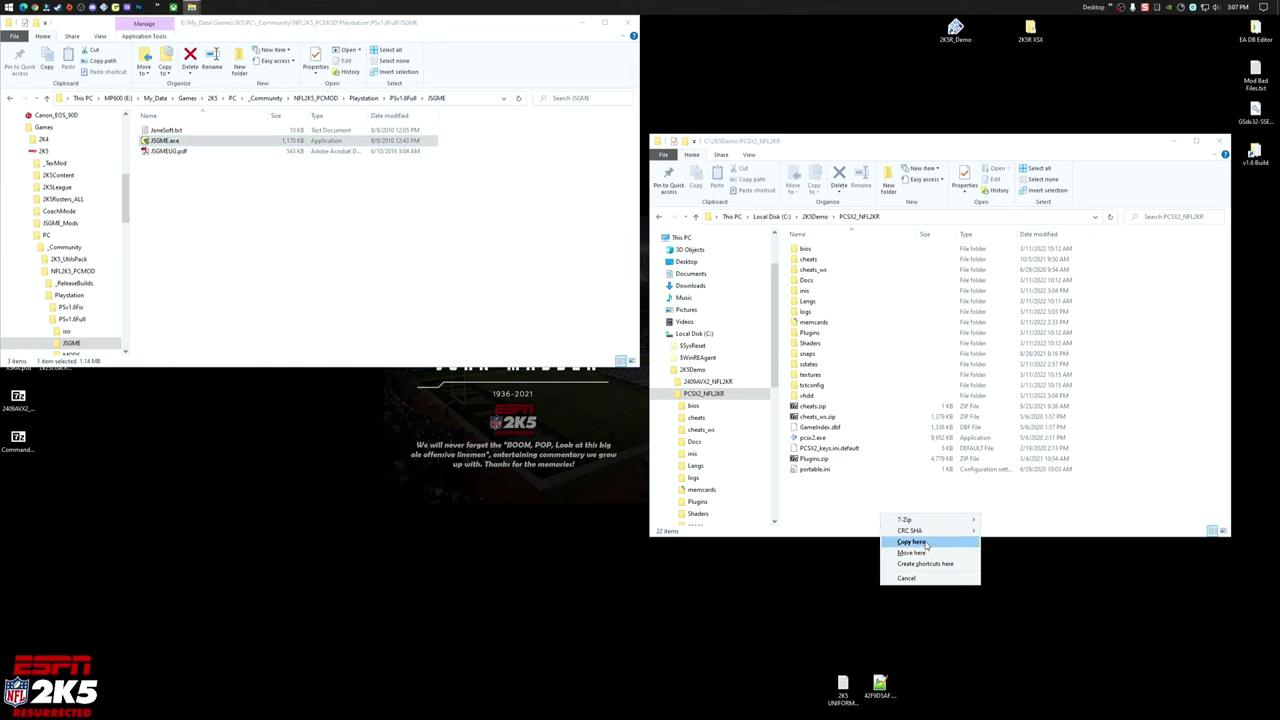
{"action": "left_click", "coordinate": [925, 543]}
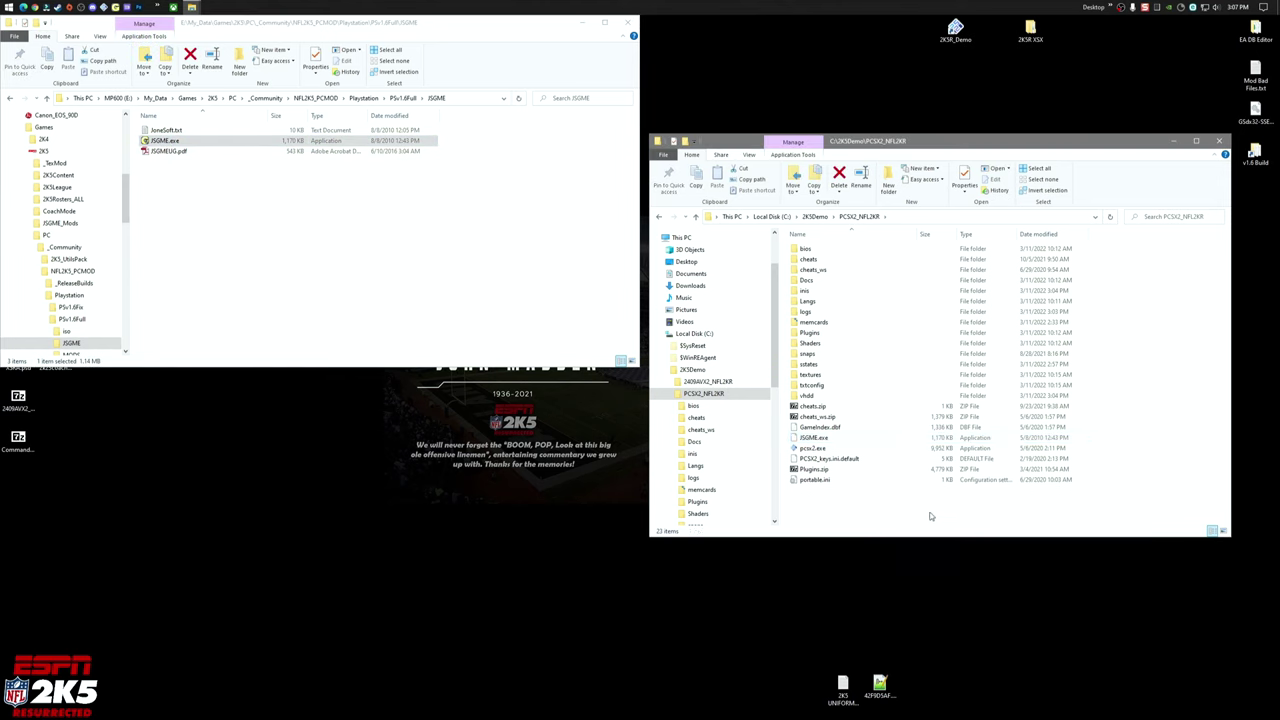
Launch the copied JSGME.exe, accept the default MODS folder name, and close the mod enabler.
{"action": "double_click", "coordinate": [817, 440]}
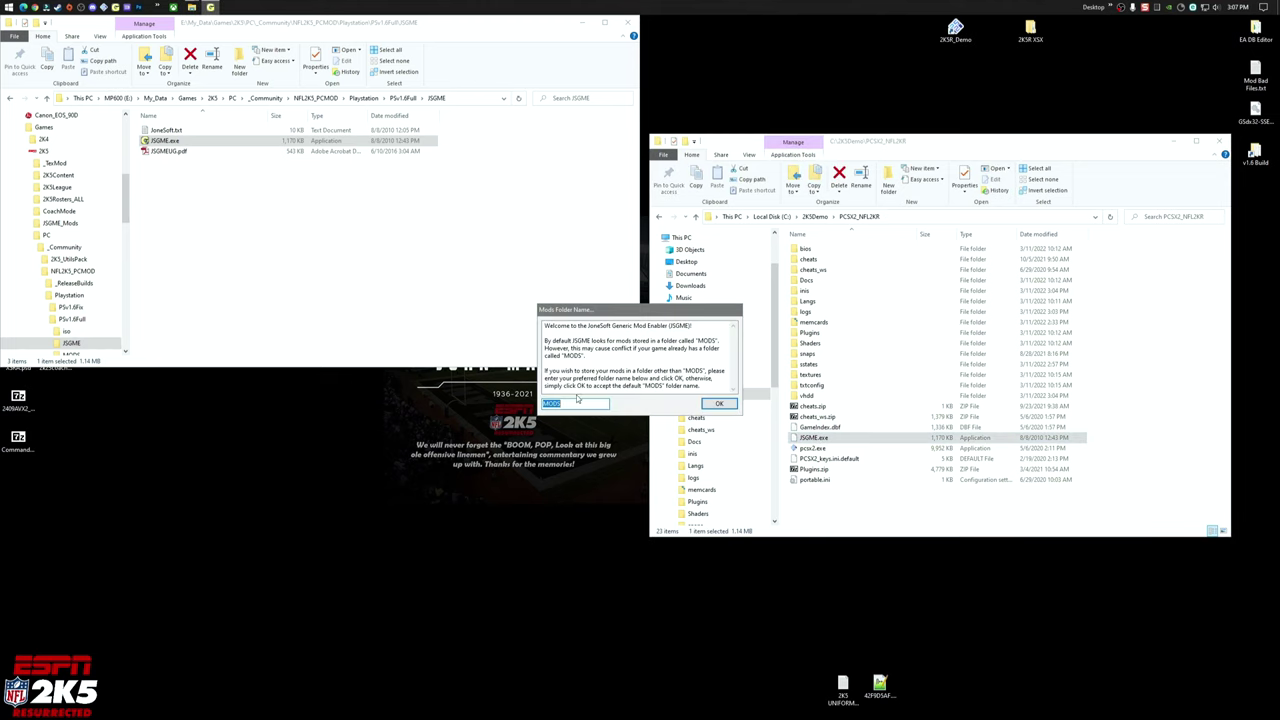
{"action": "left_click", "coordinate": [716, 404]}
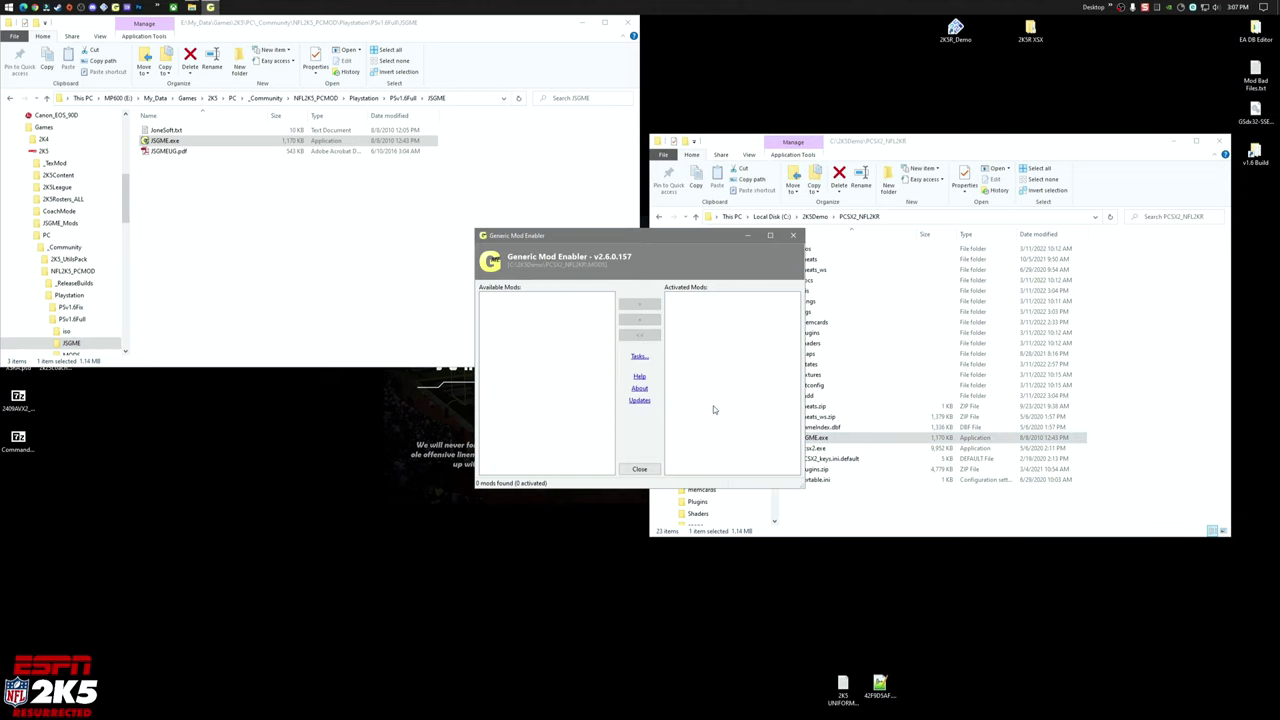
{"action": "left_click", "coordinate": [639, 469]}
Create a desktop shortcut to JSGME.exe and place it beside the 2K5R_Demo shortcut.
{"action": "left_click_drag", "start_coordinate": [812, 448], "coordinate": [910, 90]}
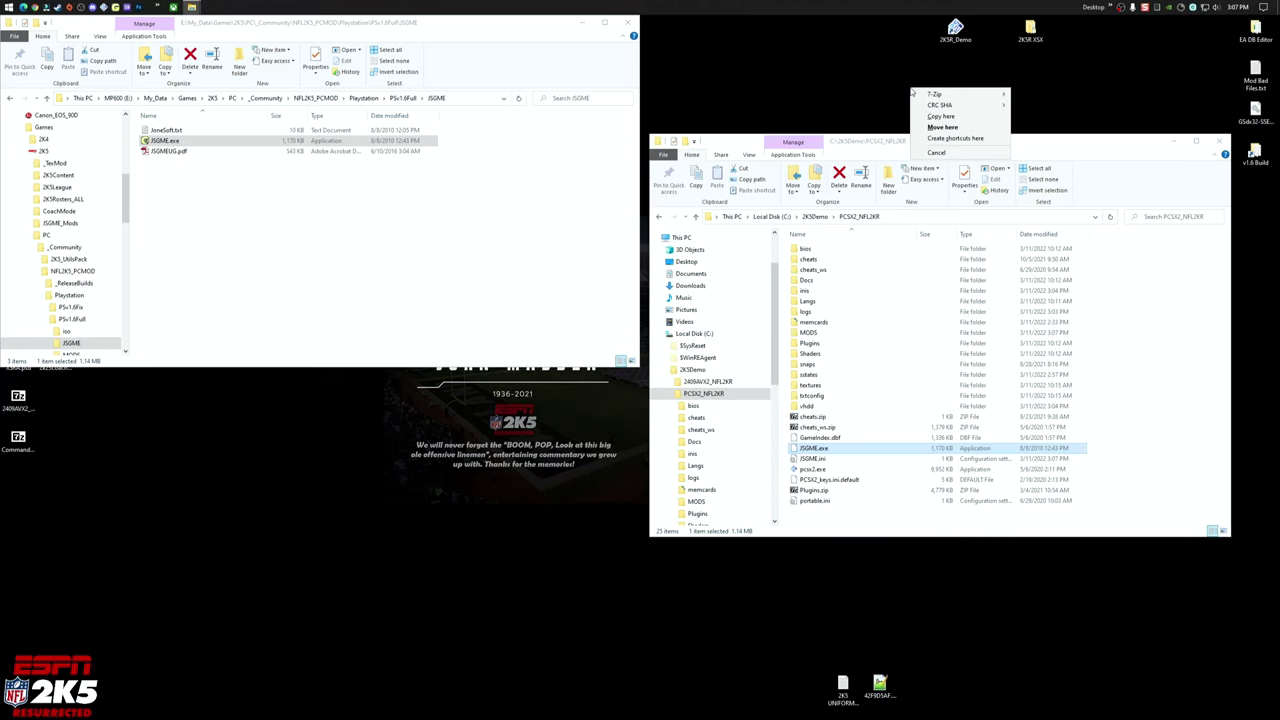
{"action": "left_click", "coordinate": [954, 138]}
{"action": "left_click_drag", "start_coordinate": [918, 78], "coordinate": [993, 44]}
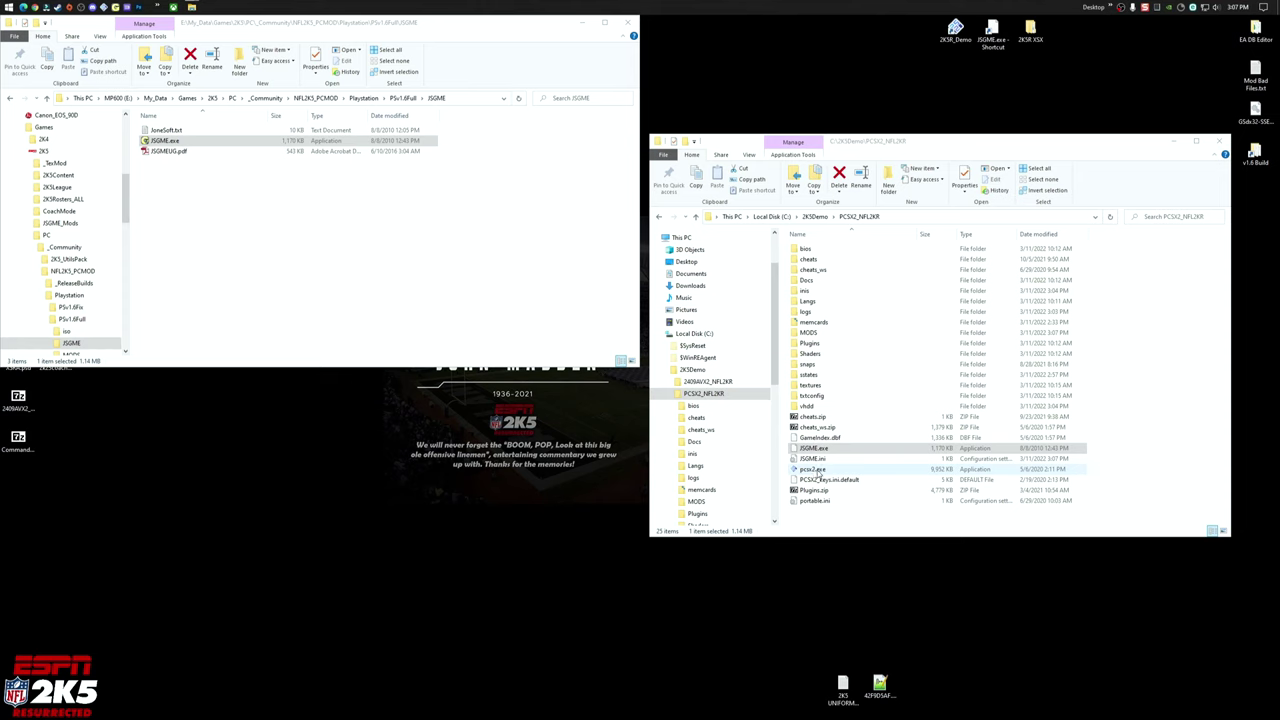
{"action": "left_click_drag", "start_coordinate": [818, 474], "coordinate": [850, 92]}
{"action": "left_click", "coordinate": [1000, 92]}
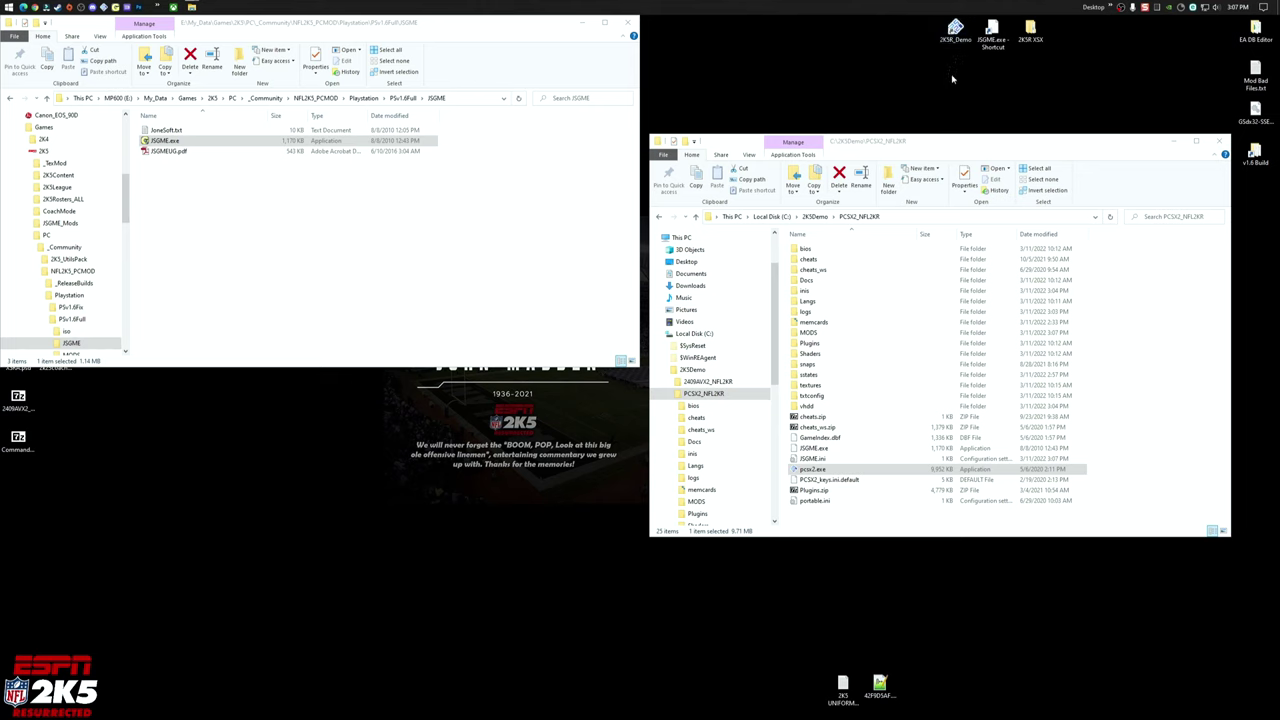
Copy the MODS folder from PSv1.6Full into C:\2K5Demo\PCSX2_NFL2KR, merging it with the MODS folder there.
{"action": "left_click", "coordinate": [413, 234]}
{"action": "left_click", "coordinate": [403, 97]}
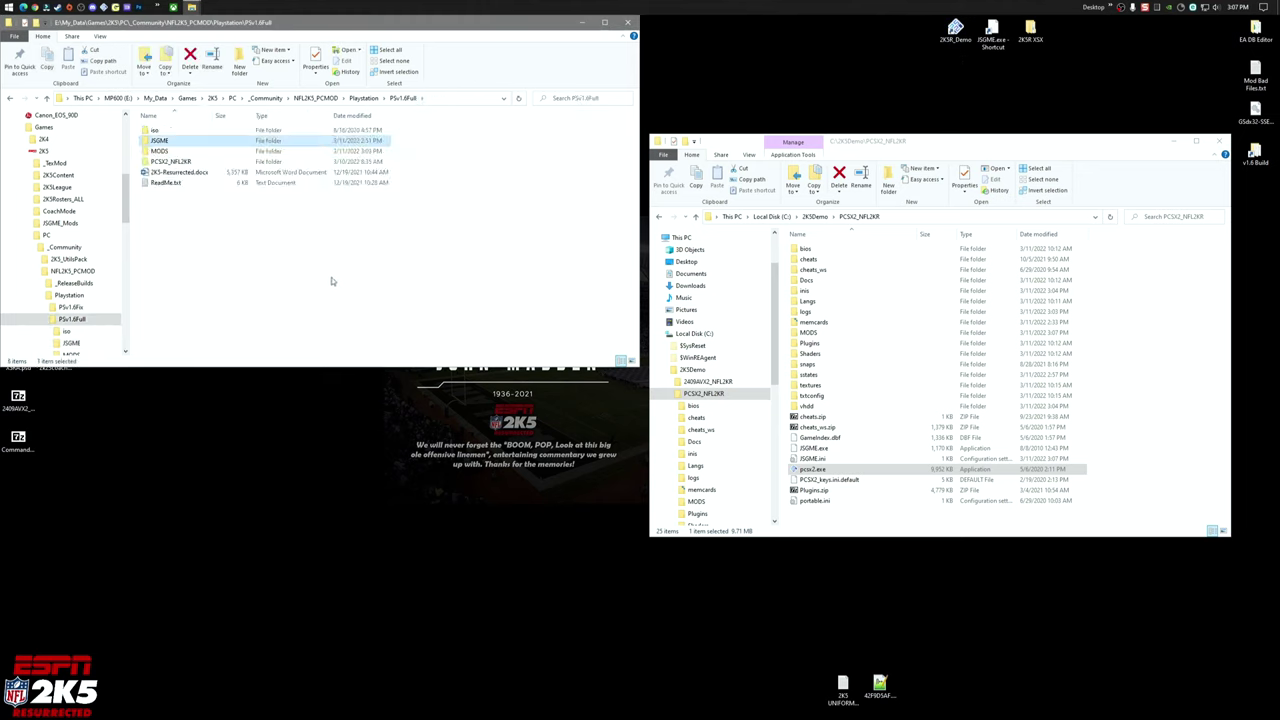
{"action": "double_click", "coordinate": [812, 333]}
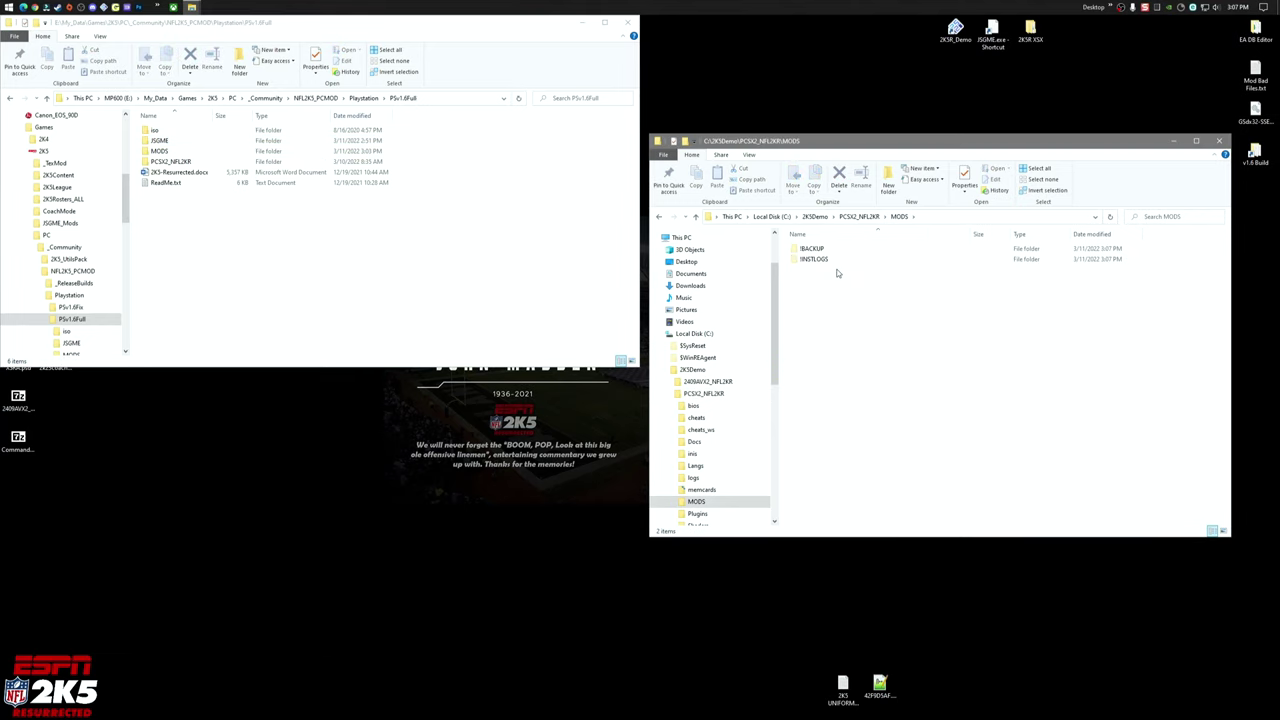
{"action": "left_click", "coordinate": [859, 216]}
{"action": "left_click", "coordinate": [158, 148]}
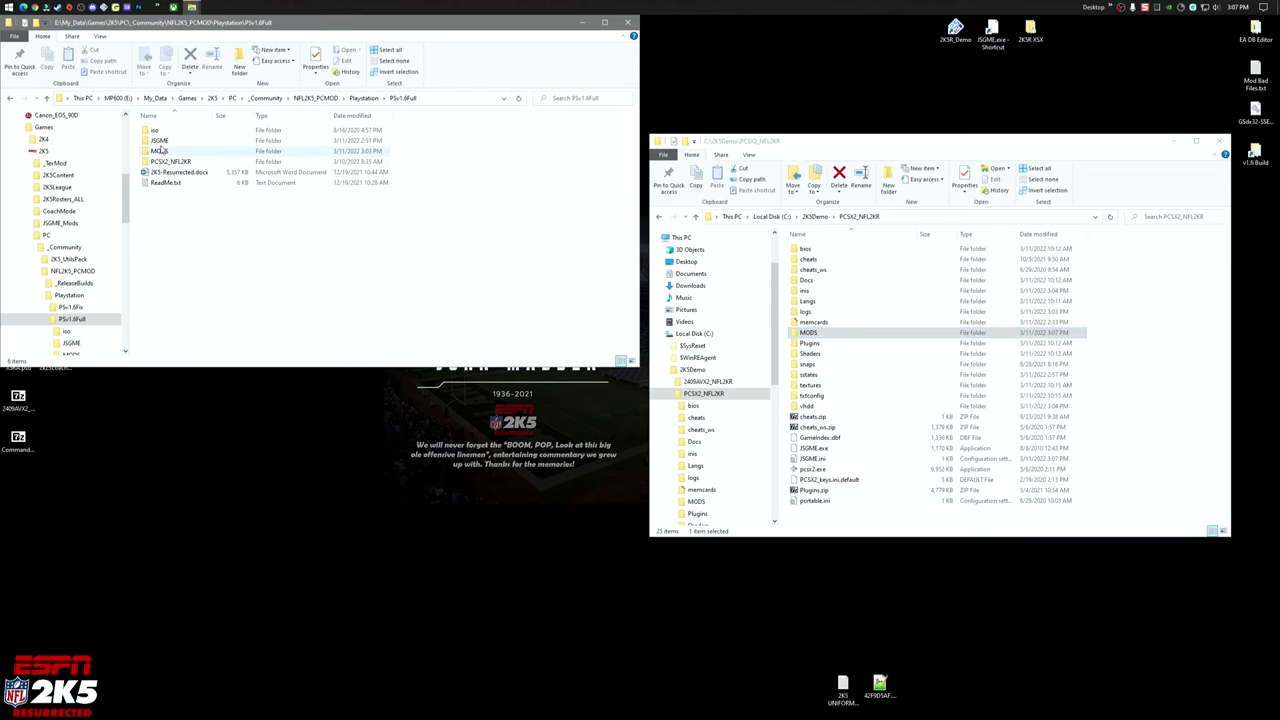
{"action": "left_click_drag", "start_coordinate": [158, 150], "coordinate": [944, 522]}
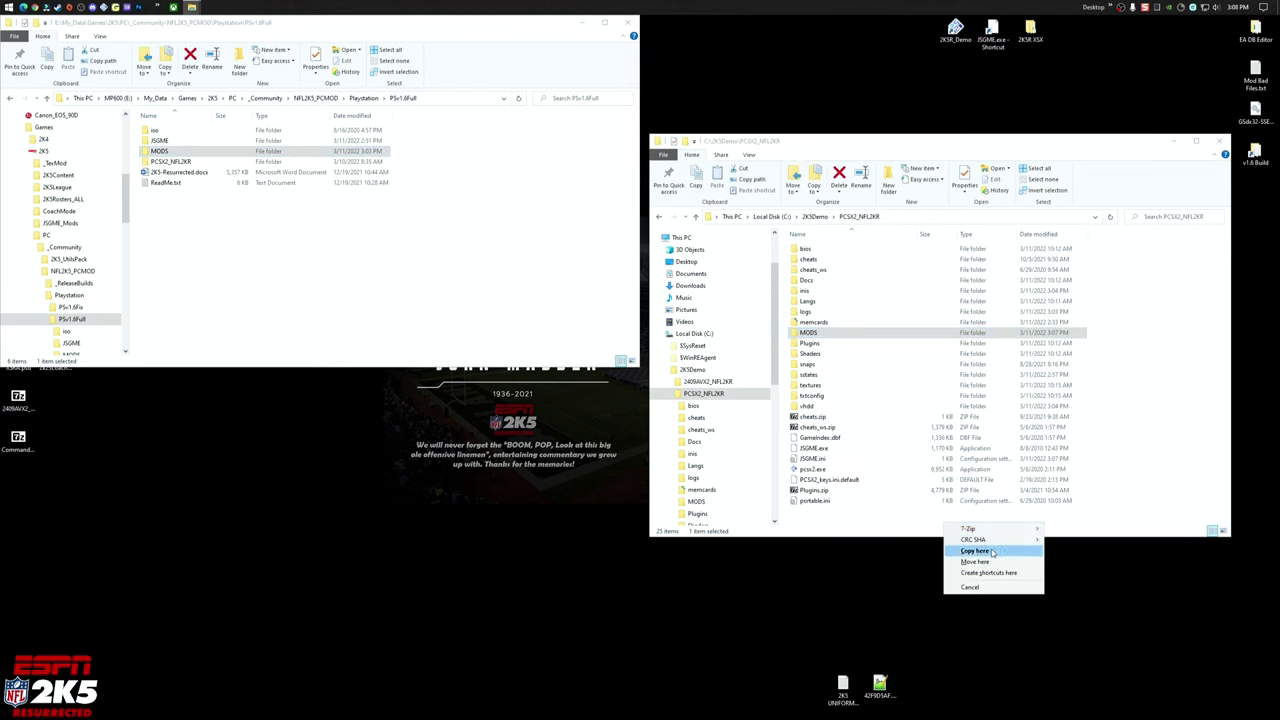
{"action": "left_click", "coordinate": [991, 552]}
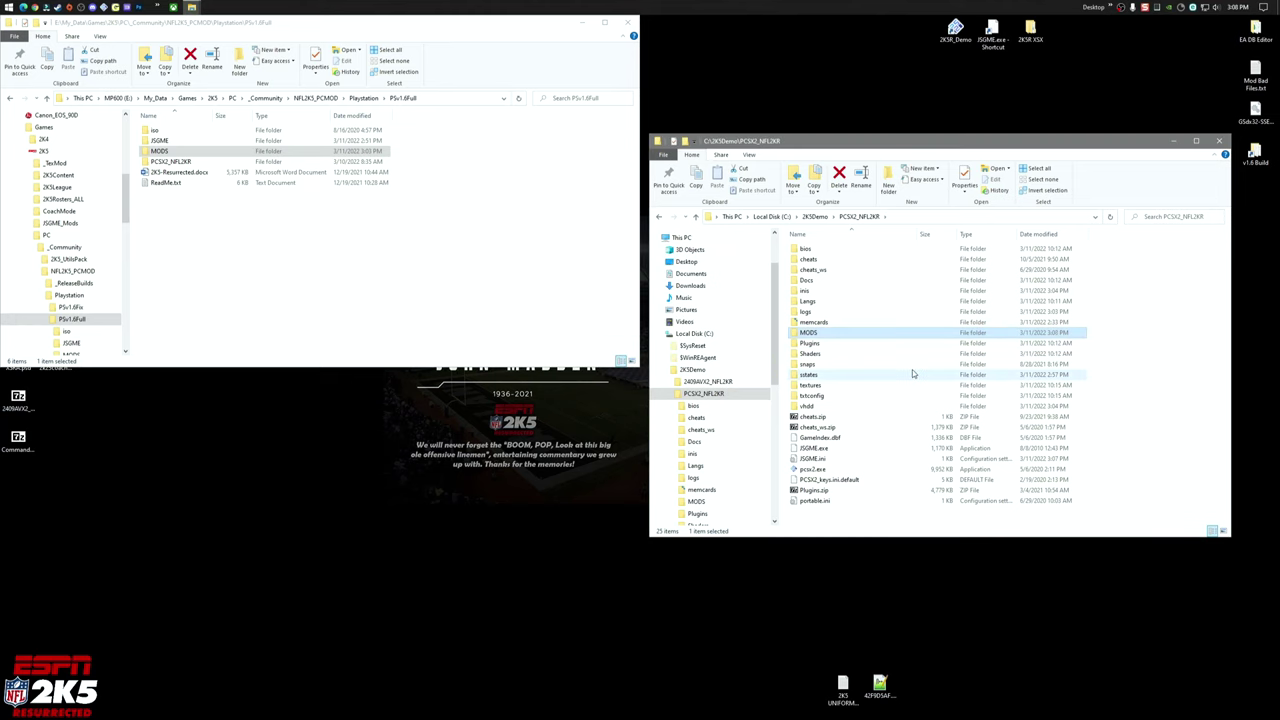
Check the copied mods in the PCSX2_NFL2KR MODS folder and in the JSGME available mods list, then close the mod enabler.
{"action": "double_click", "coordinate": [805, 336]}
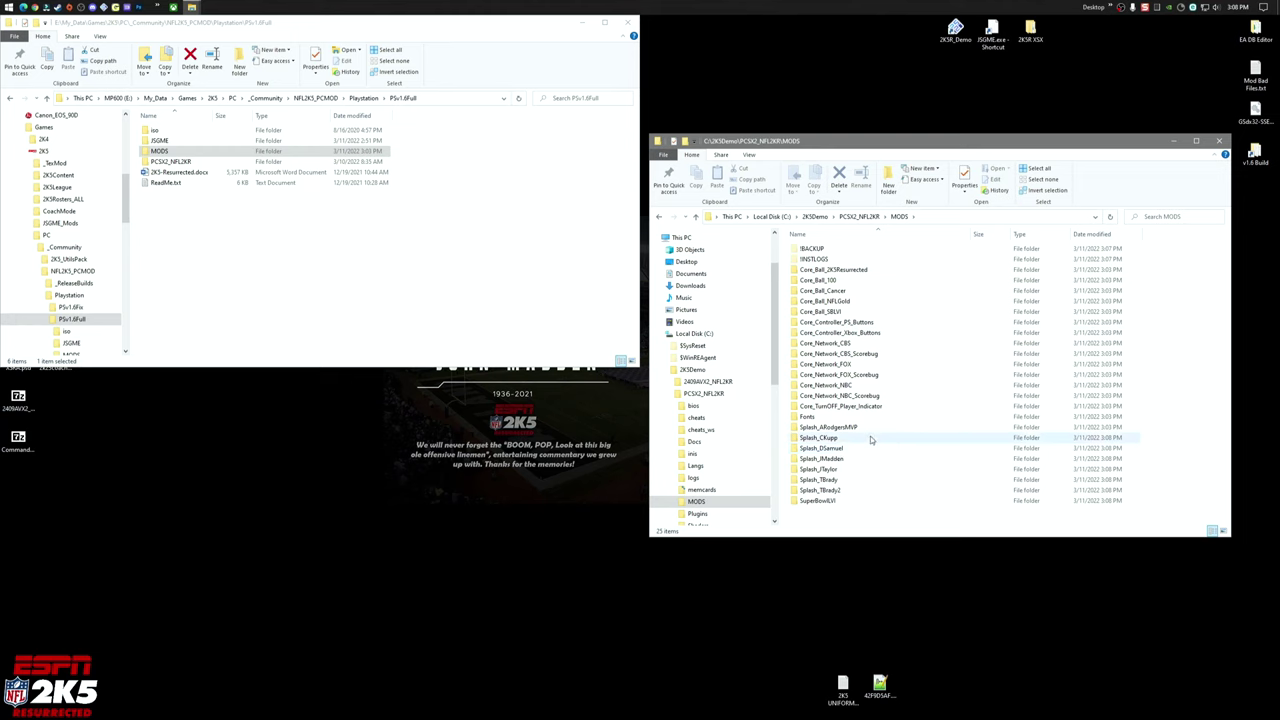
{"action": "left_click", "coordinate": [860, 216]}
{"action": "double_click", "coordinate": [992, 32]}
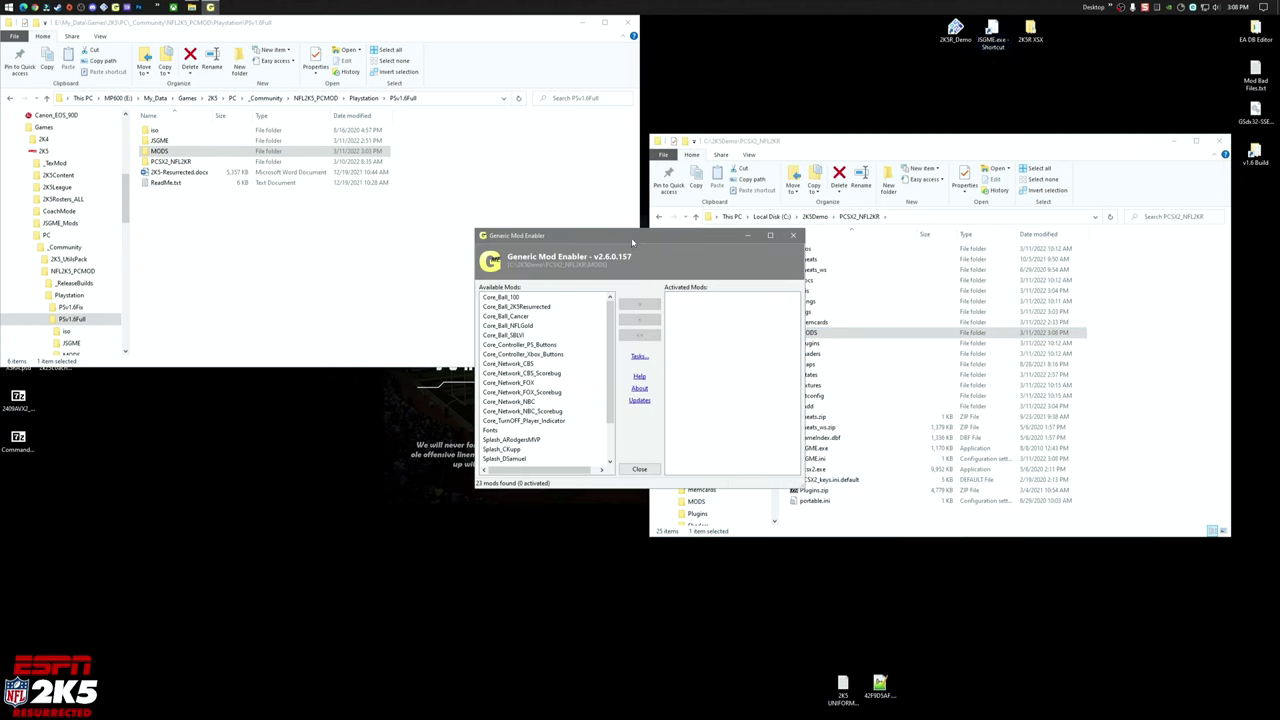
{"action": "left_click_drag", "start_coordinate": [631, 237], "coordinate": [616, 181]}
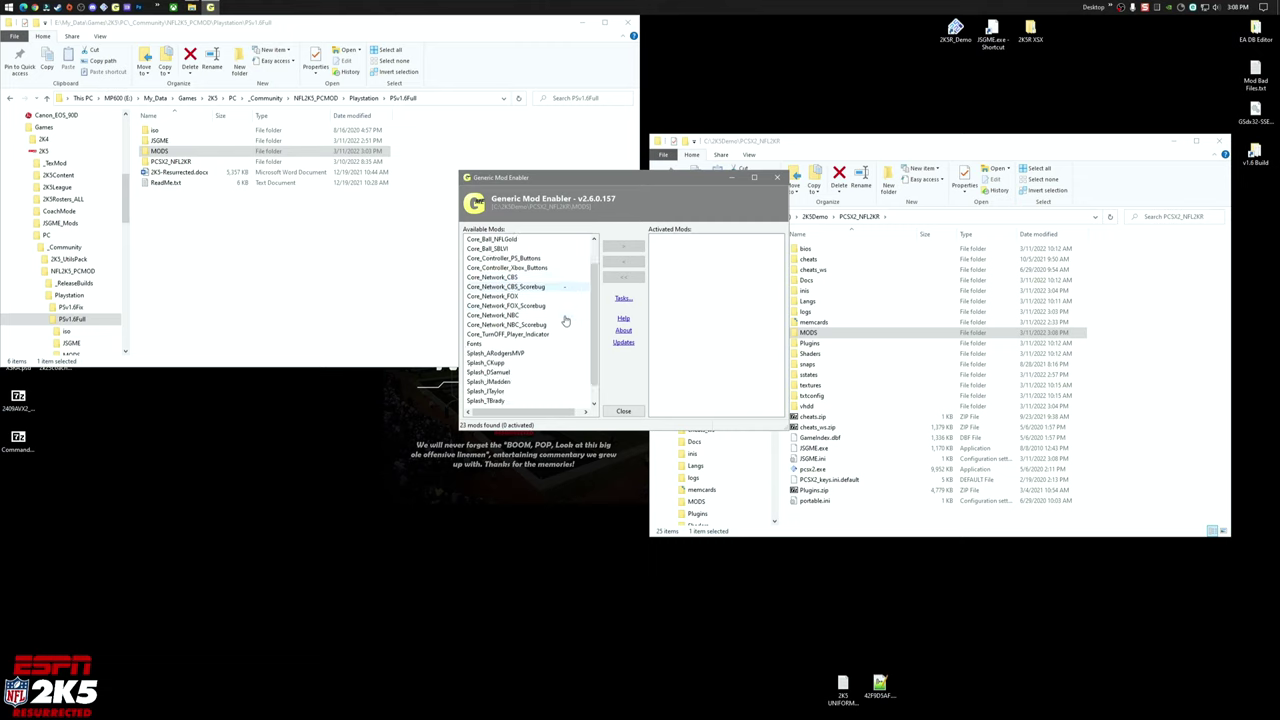
{"action": "left_click", "coordinate": [623, 411]}
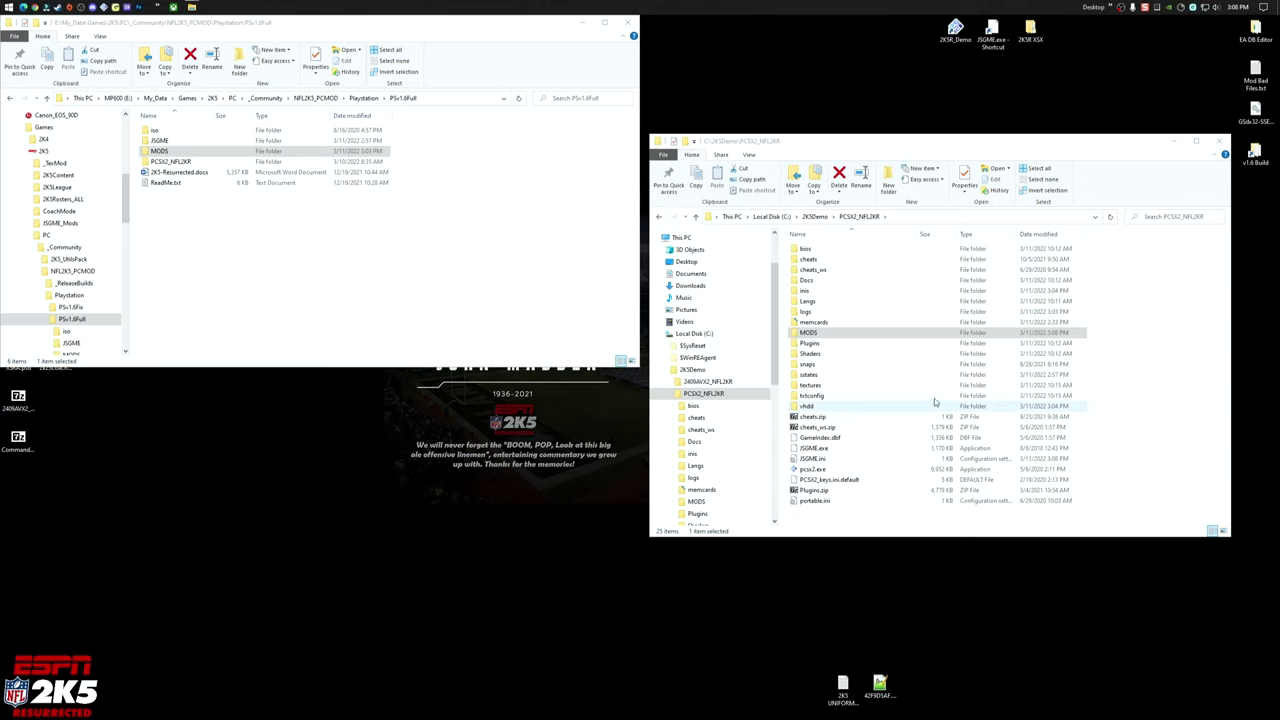
Launch pcsx2.exe from PCSX2_NFL2KR, review the Speedhacks page of the Emulation Settings, and accept them.
{"action": "left_click", "coordinate": [449, 285]}
{"action": "double_click", "coordinate": [815, 470]}
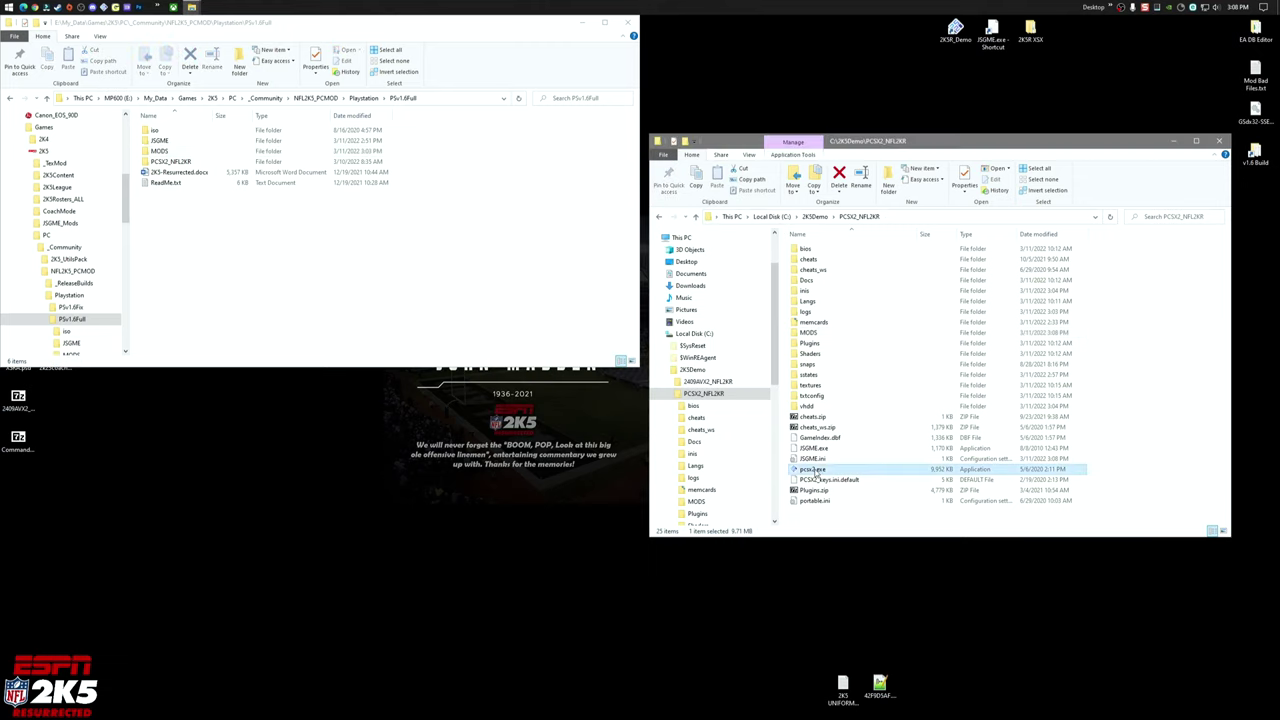
{"action": "left_click", "coordinate": [415, 105]}
{"action": "left_click", "coordinate": [428, 117]}
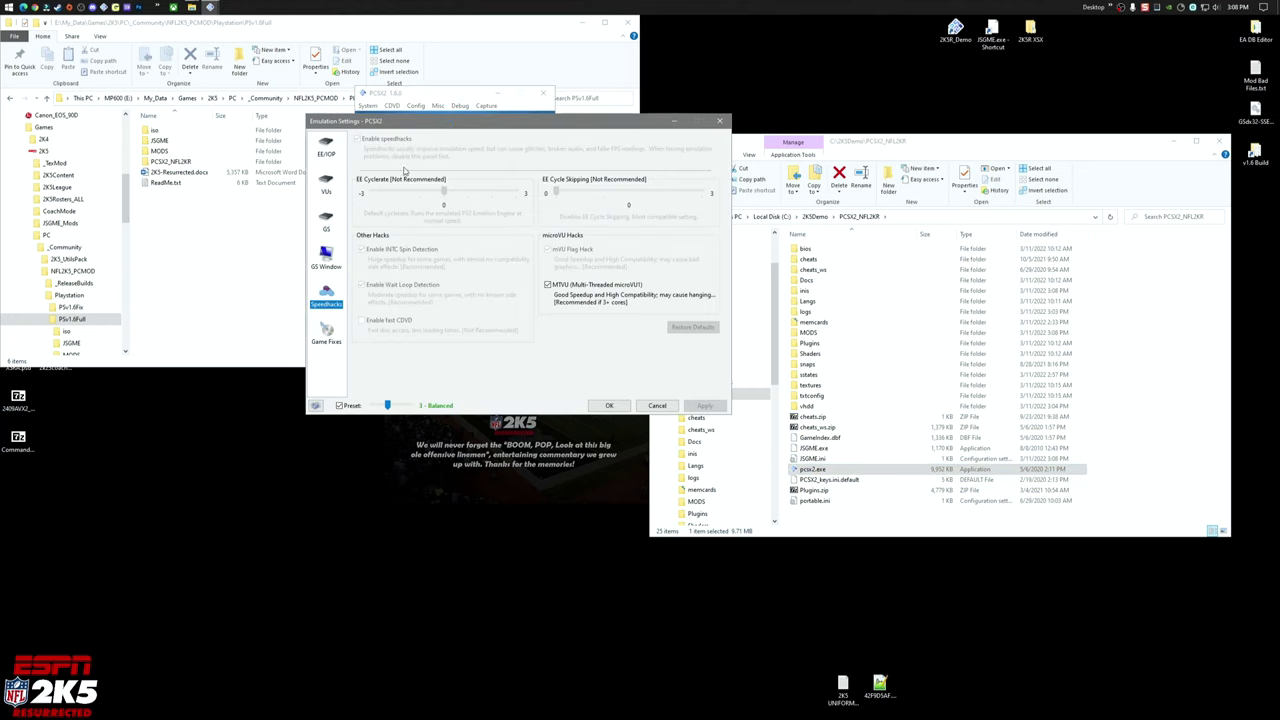
{"action": "left_click", "coordinate": [610, 406]}
Check the memory cards assigned to both ports in the MemoryCard Manager and leave without saving changes.
{"action": "left_click", "coordinate": [415, 105]}
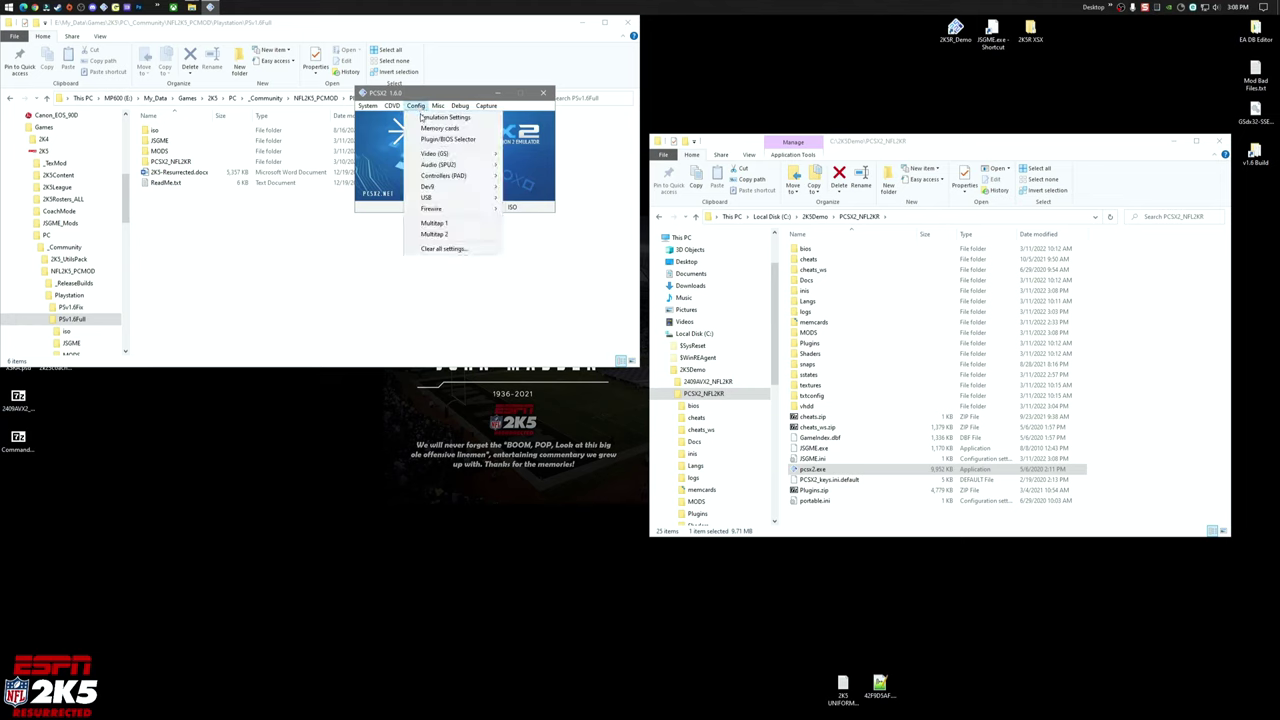
{"action": "left_click", "coordinate": [436, 130]}
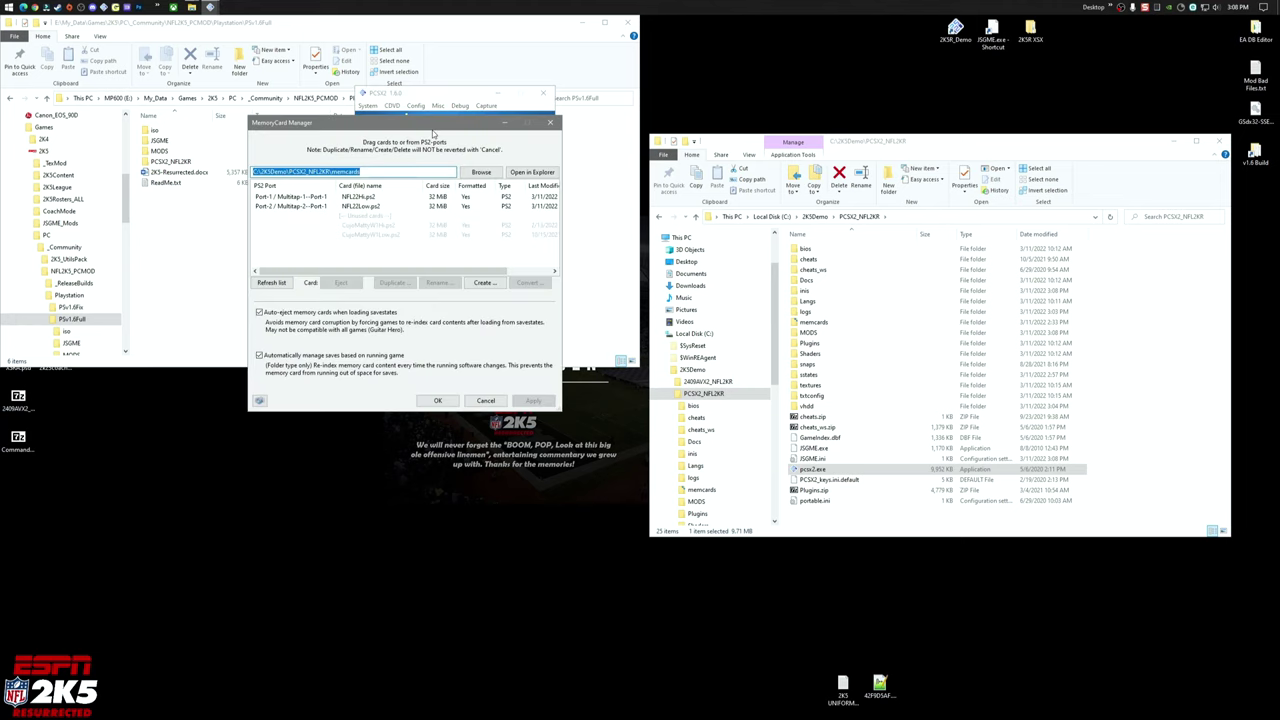
{"action": "left_click", "coordinate": [372, 228]}
{"action": "left_click_drag", "start_coordinate": [369, 211], "coordinate": [375, 208]}
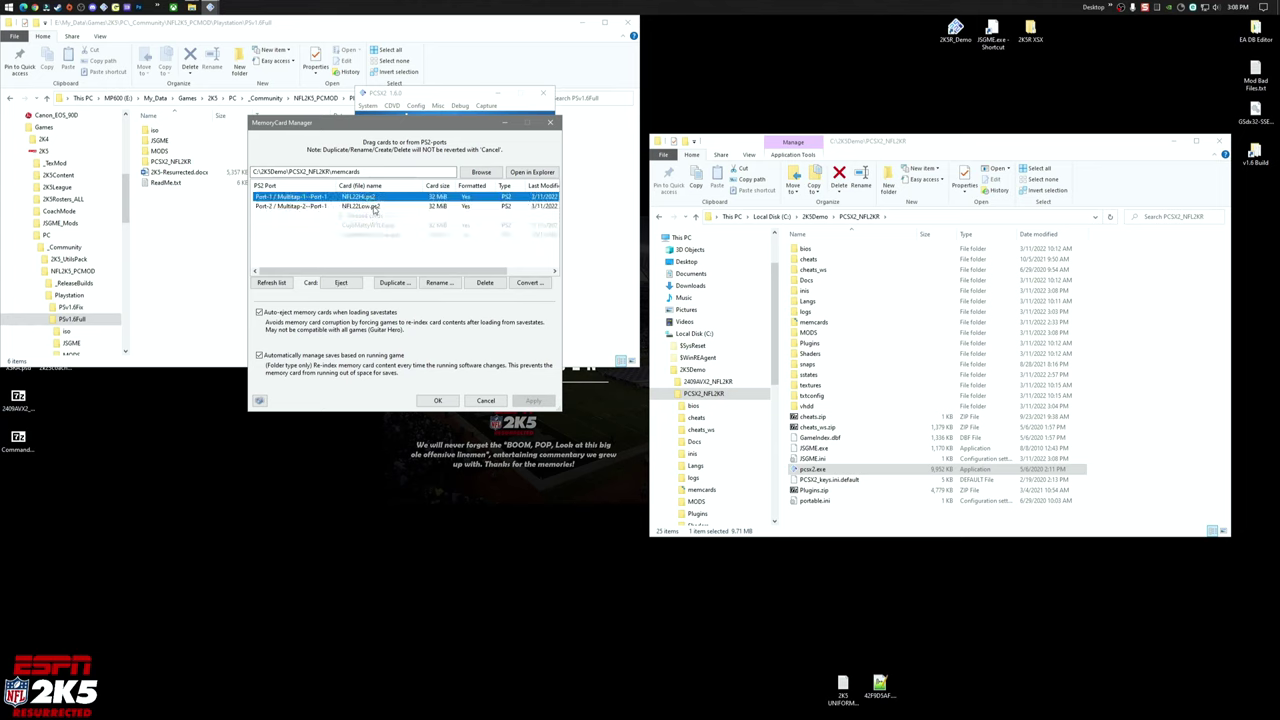
{"action": "left_click_drag", "start_coordinate": [375, 208], "coordinate": [375, 208]}
{"action": "left_click", "coordinate": [484, 401]}
Review the plugins, the USA v02.00 (14/06/2004) BIOS and the folder paths in the Components Selectors, and leave without saving.
{"action": "left_click", "coordinate": [415, 105]}
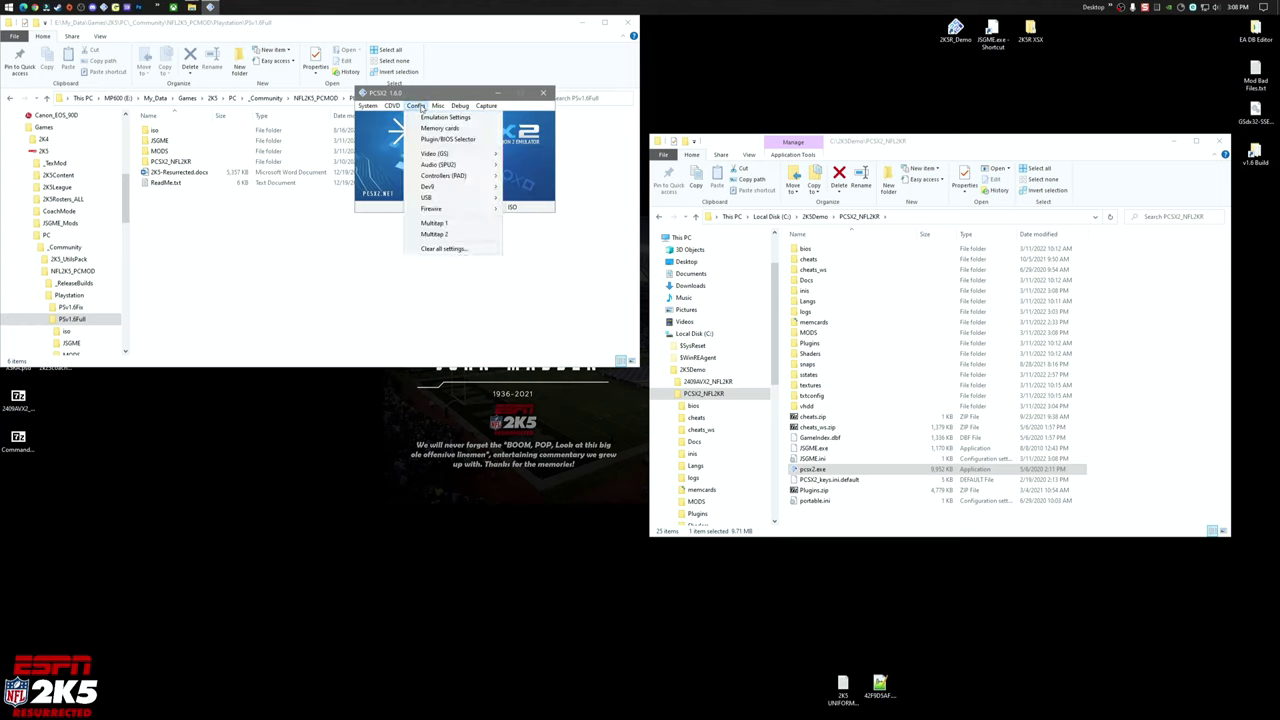
{"action": "left_click", "coordinate": [447, 140]}
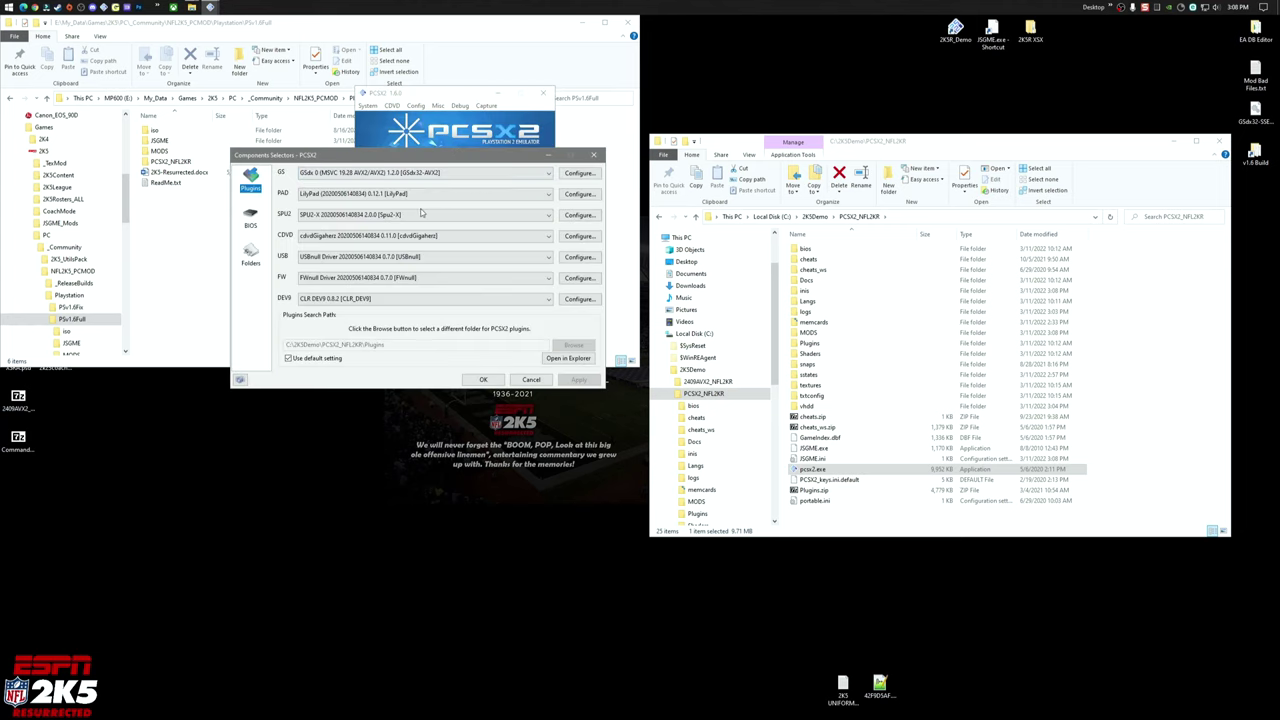
{"action": "left_click", "coordinate": [251, 220]}
{"action": "scroll", "coordinate": [560, 200], "scroll_direction": "down", "scroll_amount": 1}
{"action": "left_click", "coordinate": [315, 211]}
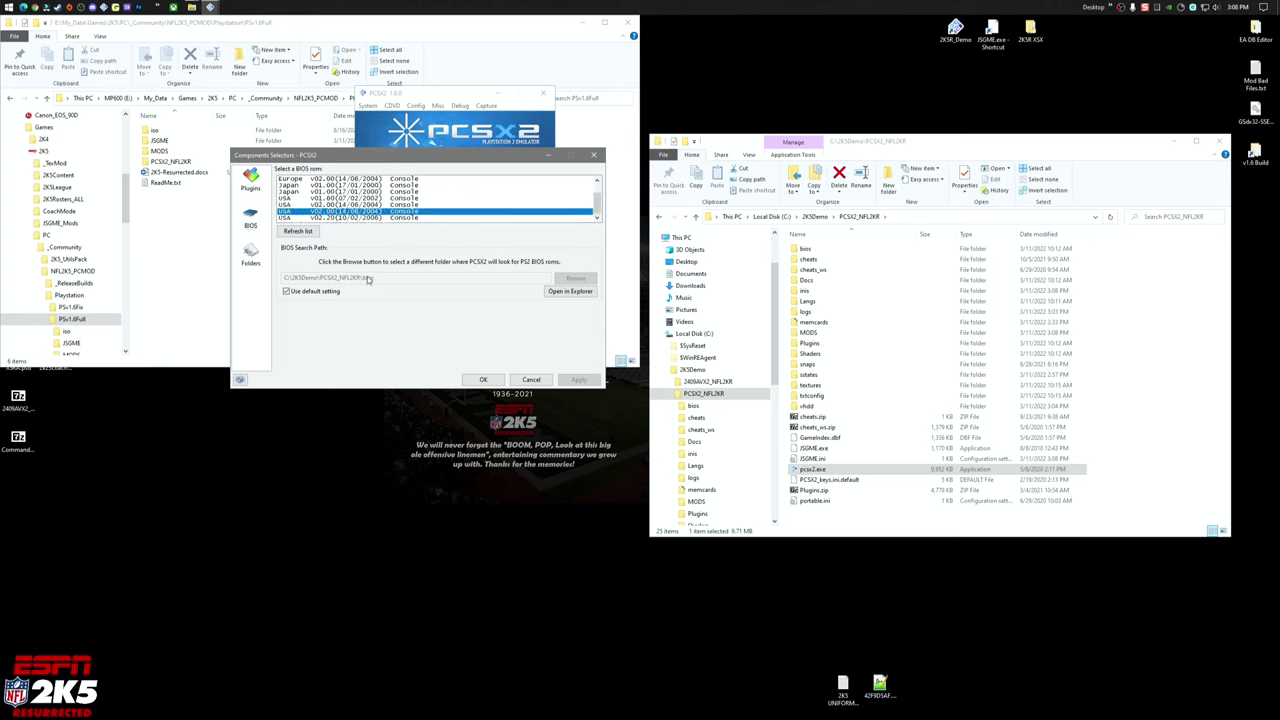
{"action": "left_click", "coordinate": [251, 256]}
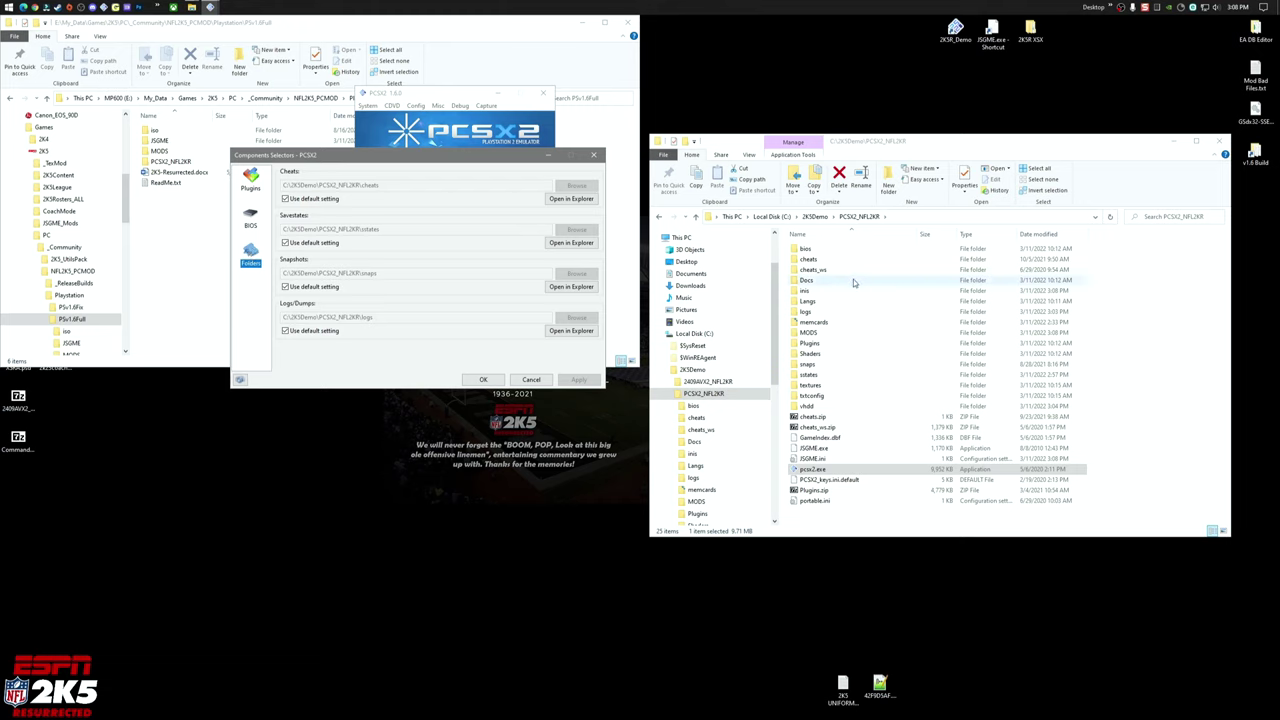
{"action": "left_click", "coordinate": [533, 379]}
Set the GSdx video plugin's adapter to NVIDIA GeForce RTX 3080 and save its settings.
{"action": "left_click", "coordinate": [415, 105]}
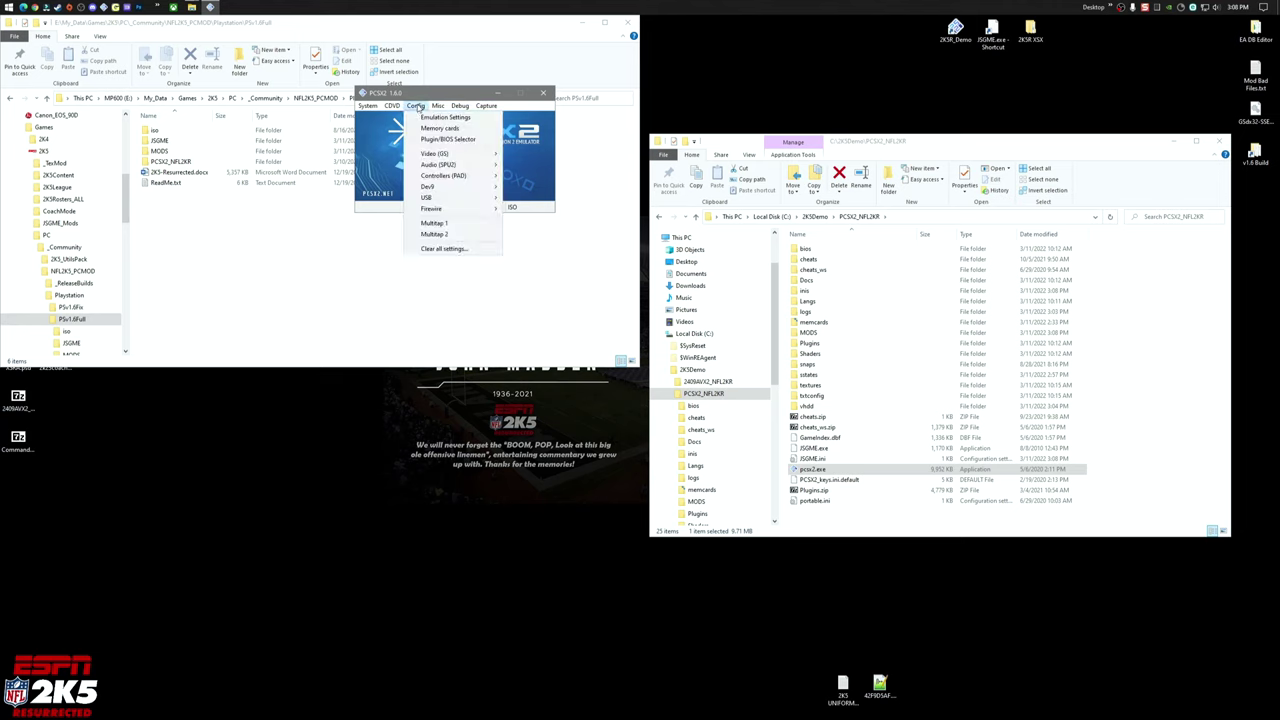
{"action": "mouse_move", "coordinate": [460, 160]}
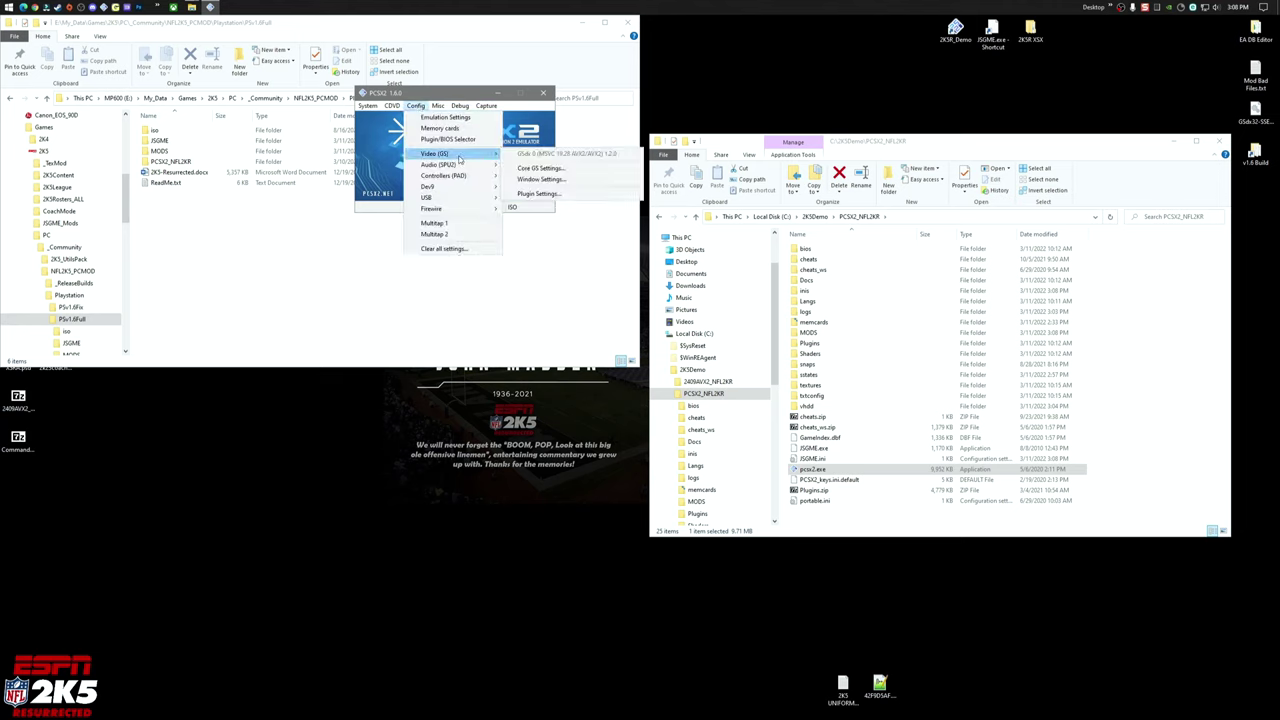
{"action": "left_click", "coordinate": [538, 193]}
{"action": "left_click", "coordinate": [666, 264]}
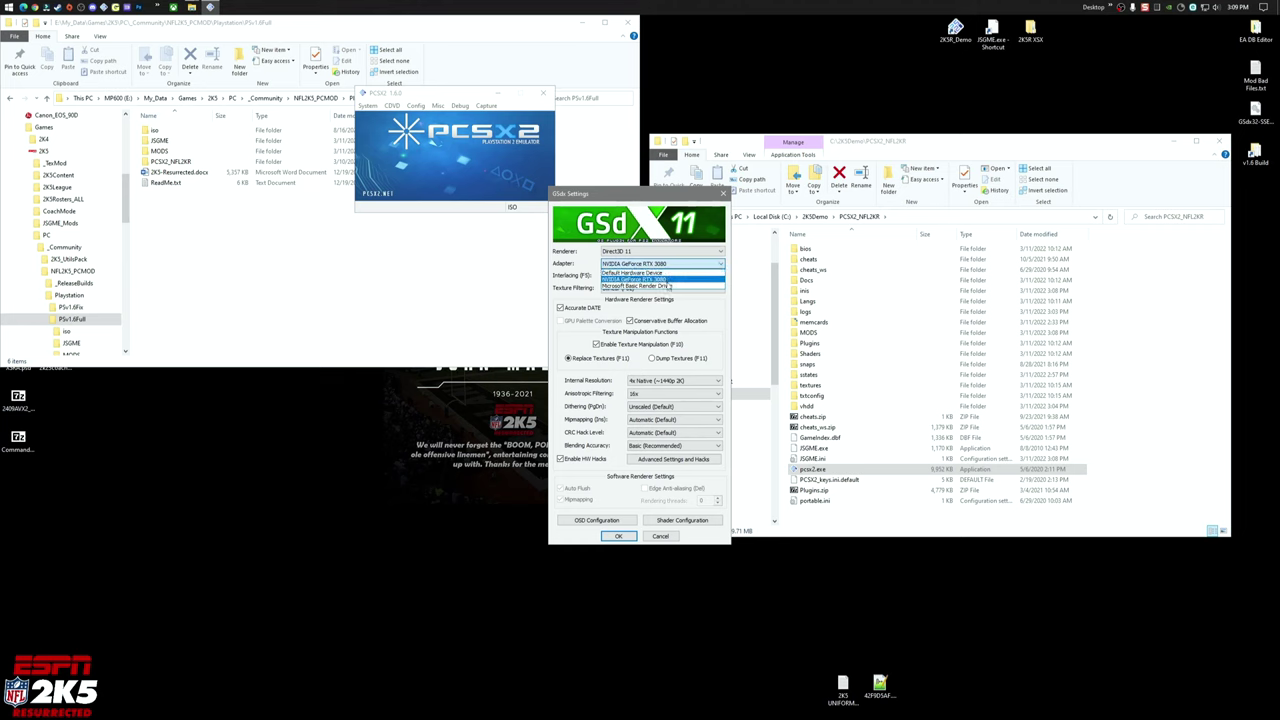
{"action": "left_click", "coordinate": [667, 280]}
{"action": "left_click_drag", "start_coordinate": [600, 193], "coordinate": [477, 130]}
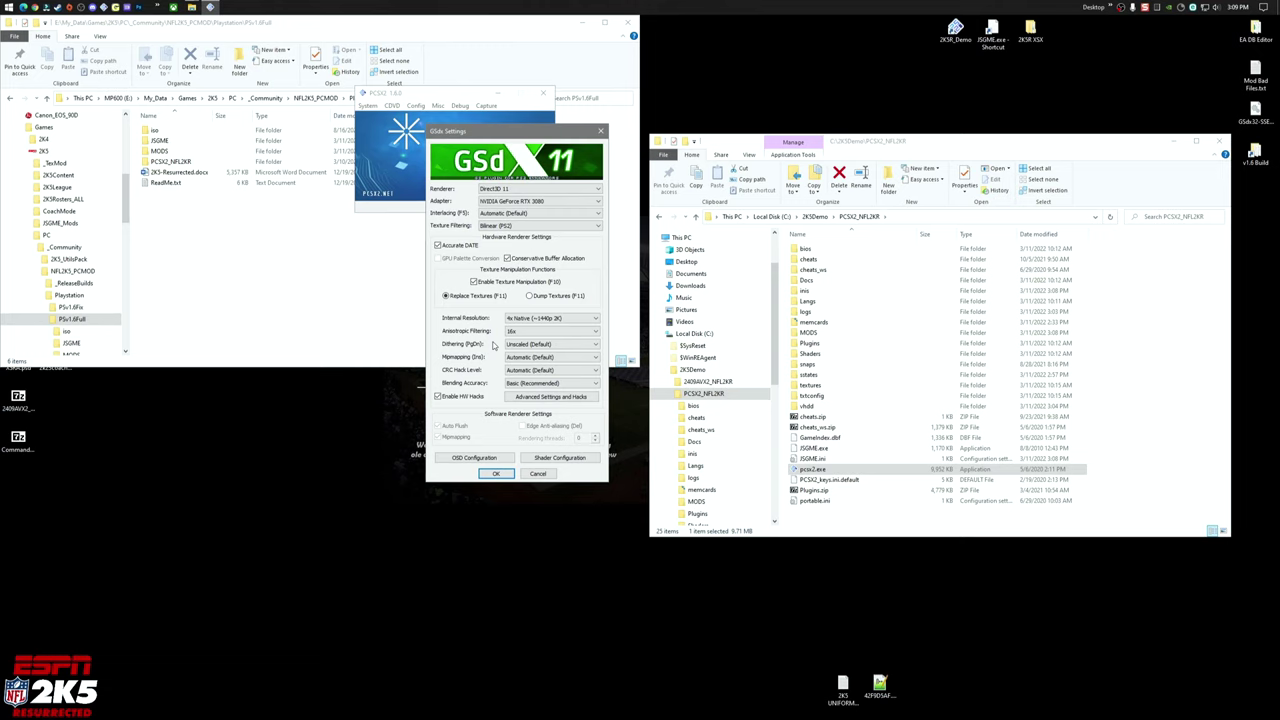
{"action": "left_click", "coordinate": [496, 473]}
Review the general settings and the Pad 1 and Pad 2 bindings of the LilyPad controller plugin, and accept them.
{"action": "left_click", "coordinate": [416, 105]}
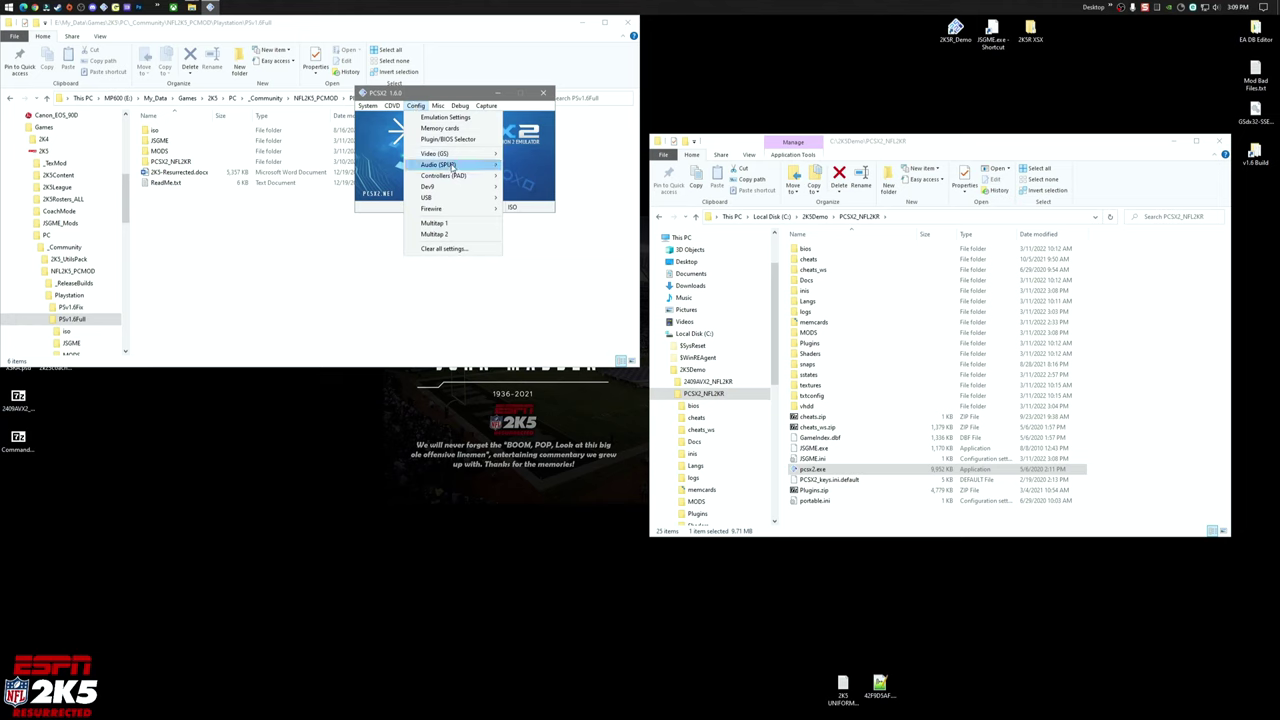
{"action": "mouse_move", "coordinate": [454, 167]}
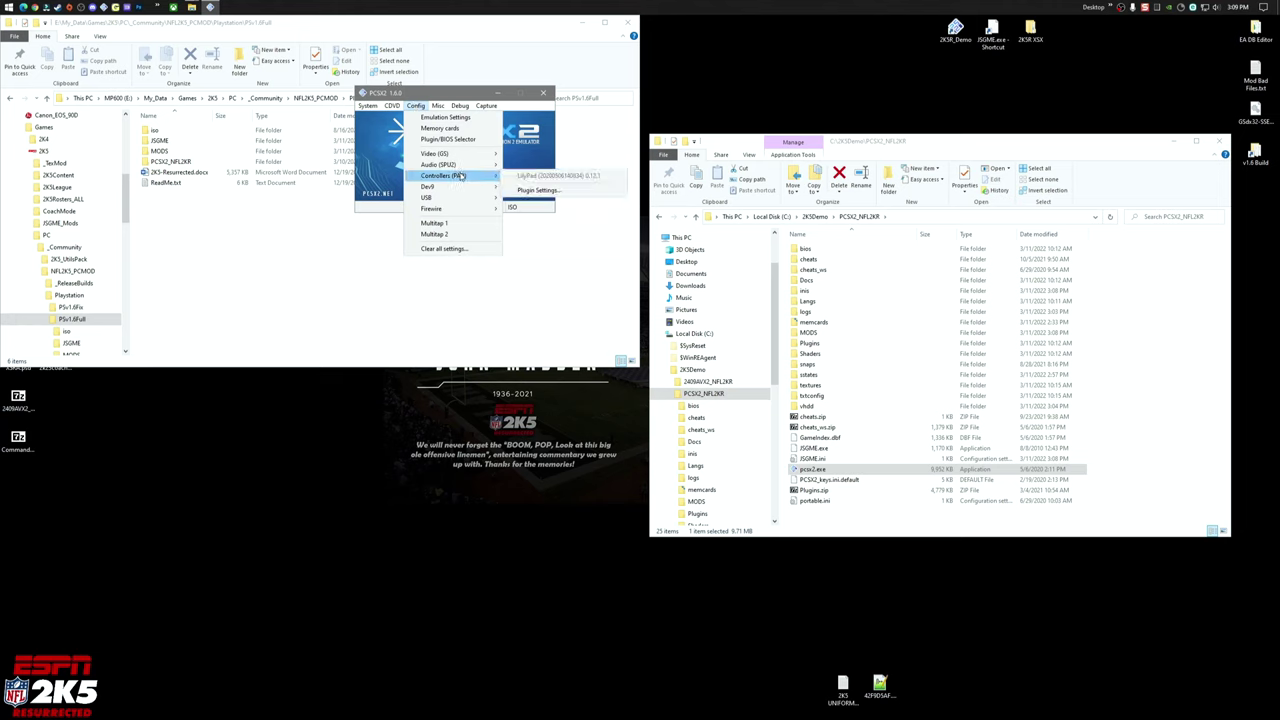
{"action": "left_click", "coordinate": [536, 191]}
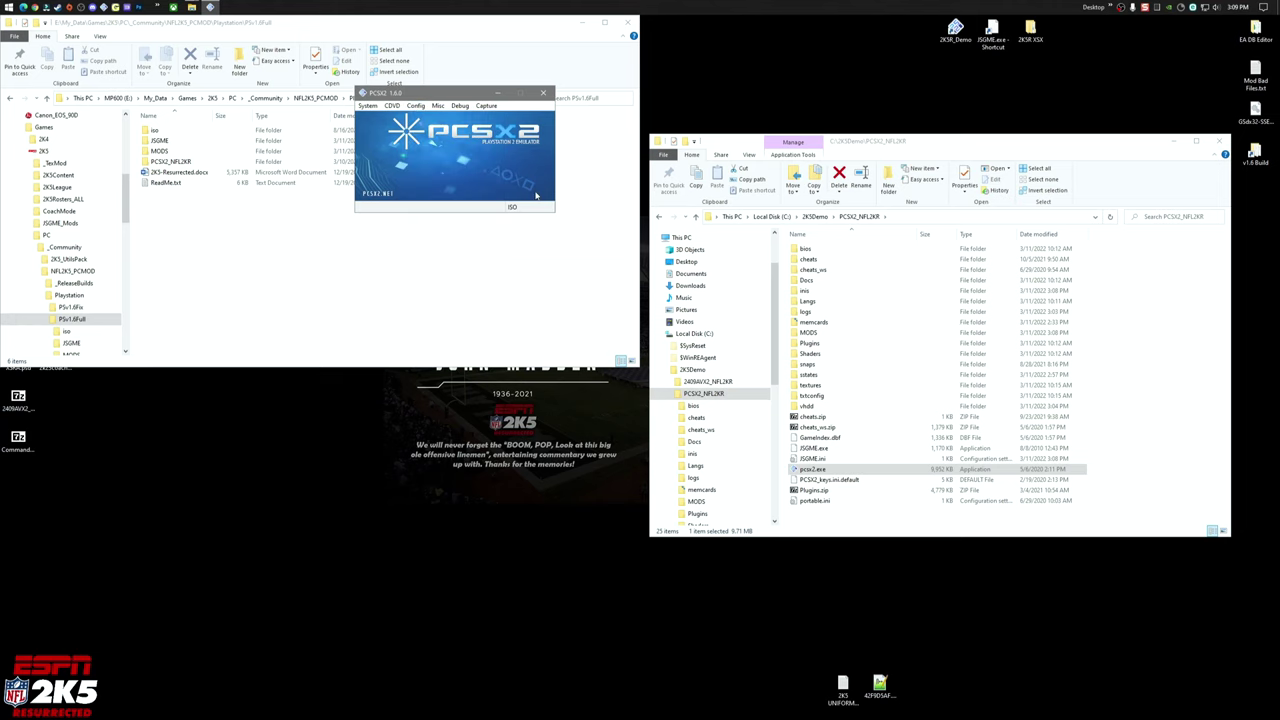
{"action": "left_click_drag", "start_coordinate": [468, 104], "coordinate": [423, 160]}
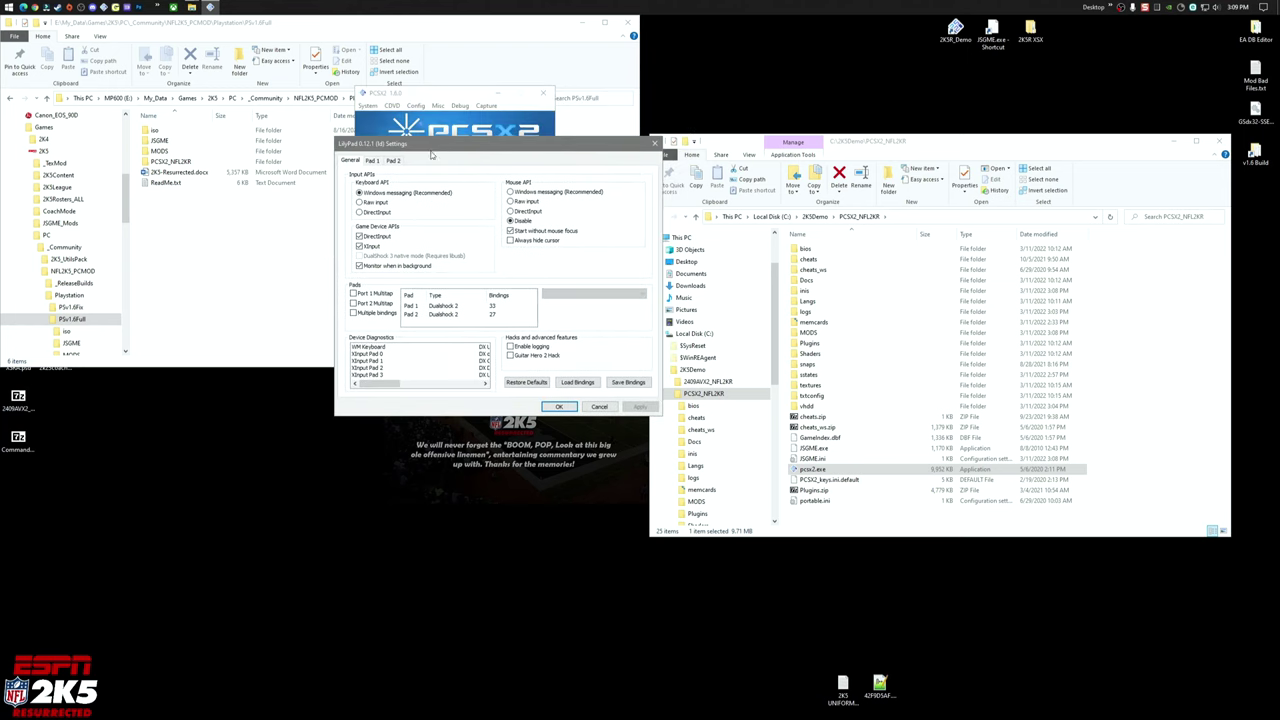
{"action": "left_click", "coordinate": [376, 161]}
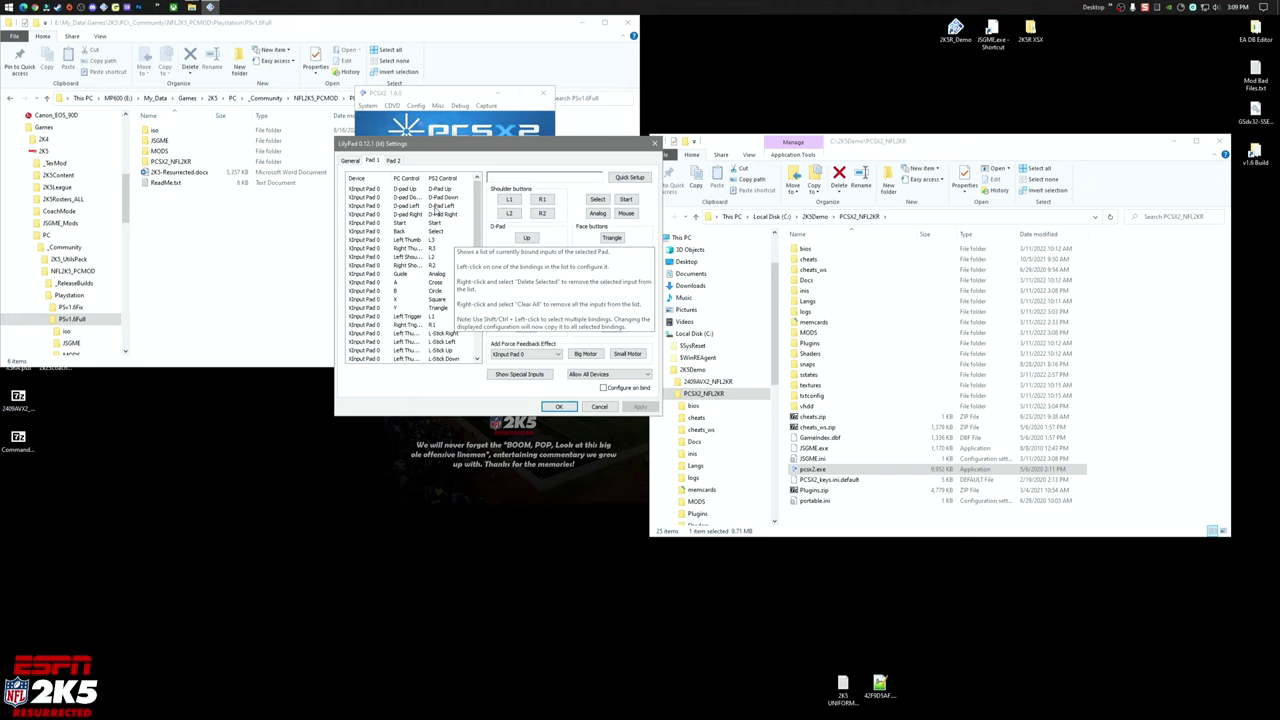
{"action": "left_click", "coordinate": [395, 161]}
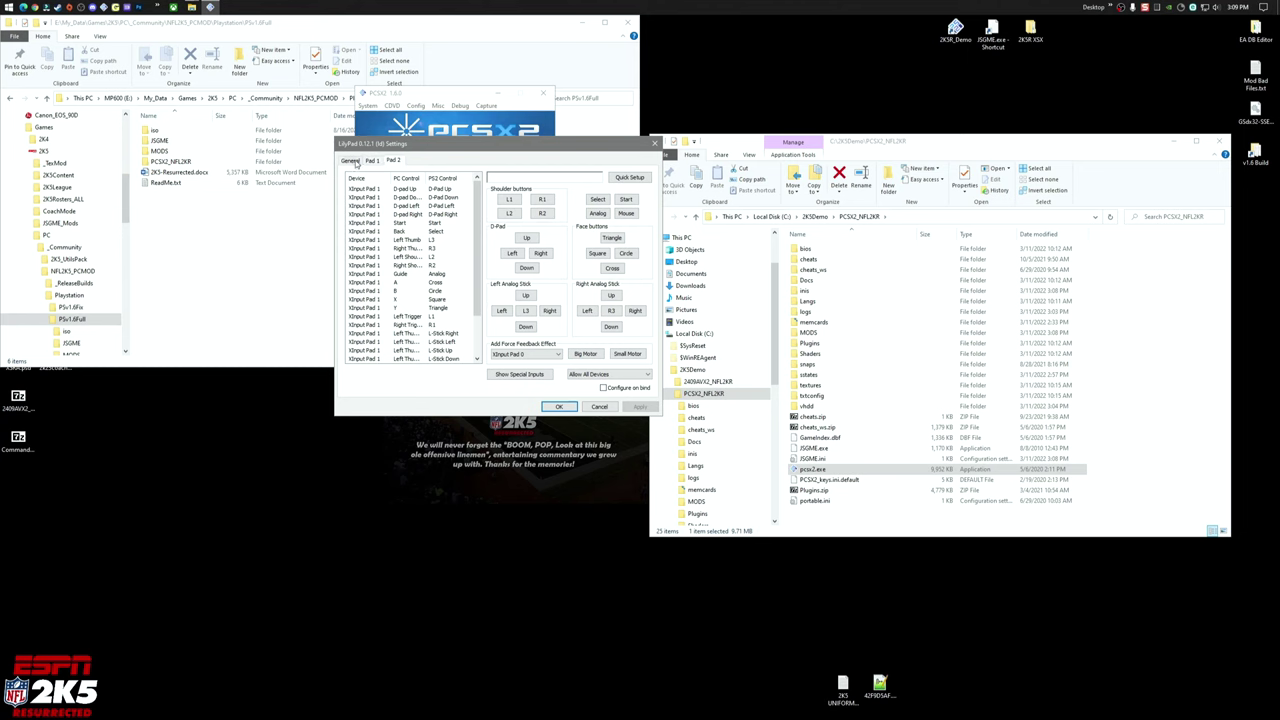
{"action": "left_click", "coordinate": [350, 161]}
{"action": "left_click", "coordinate": [563, 408]}
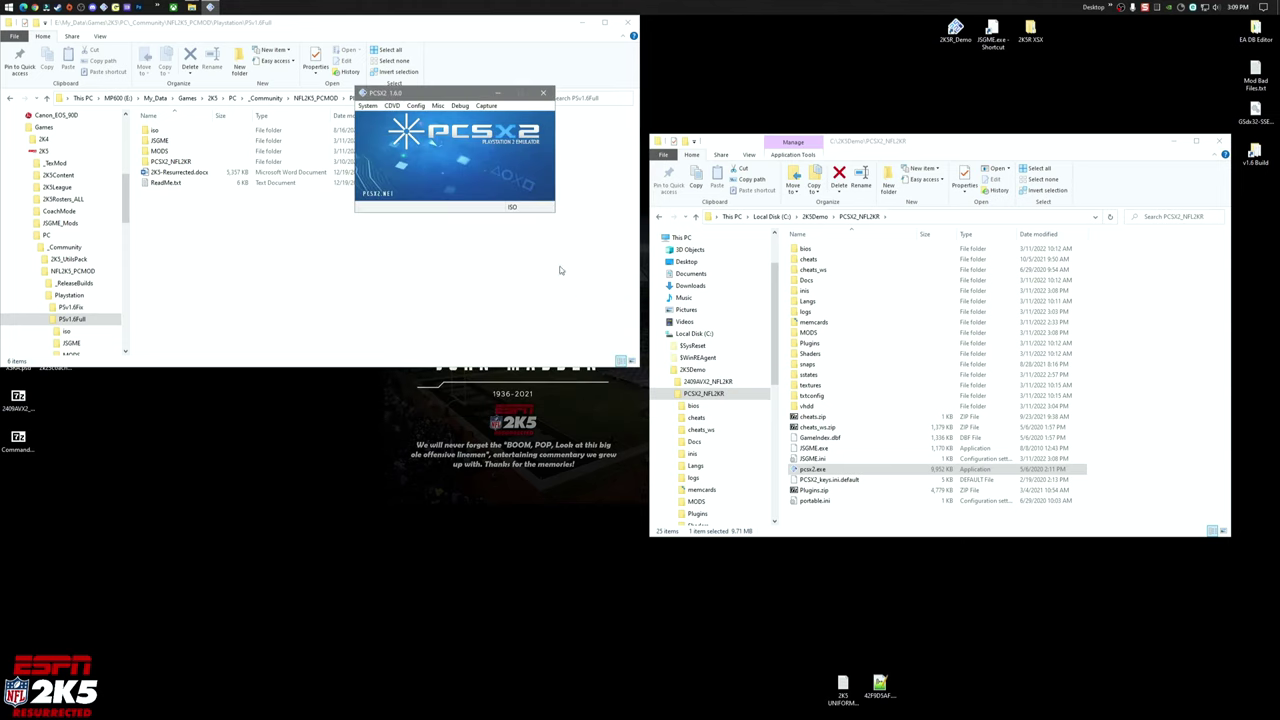
Enable the hard disk in the Dev9 plugin settings and open its hard disk options.
{"action": "left_click", "coordinate": [416, 107]}
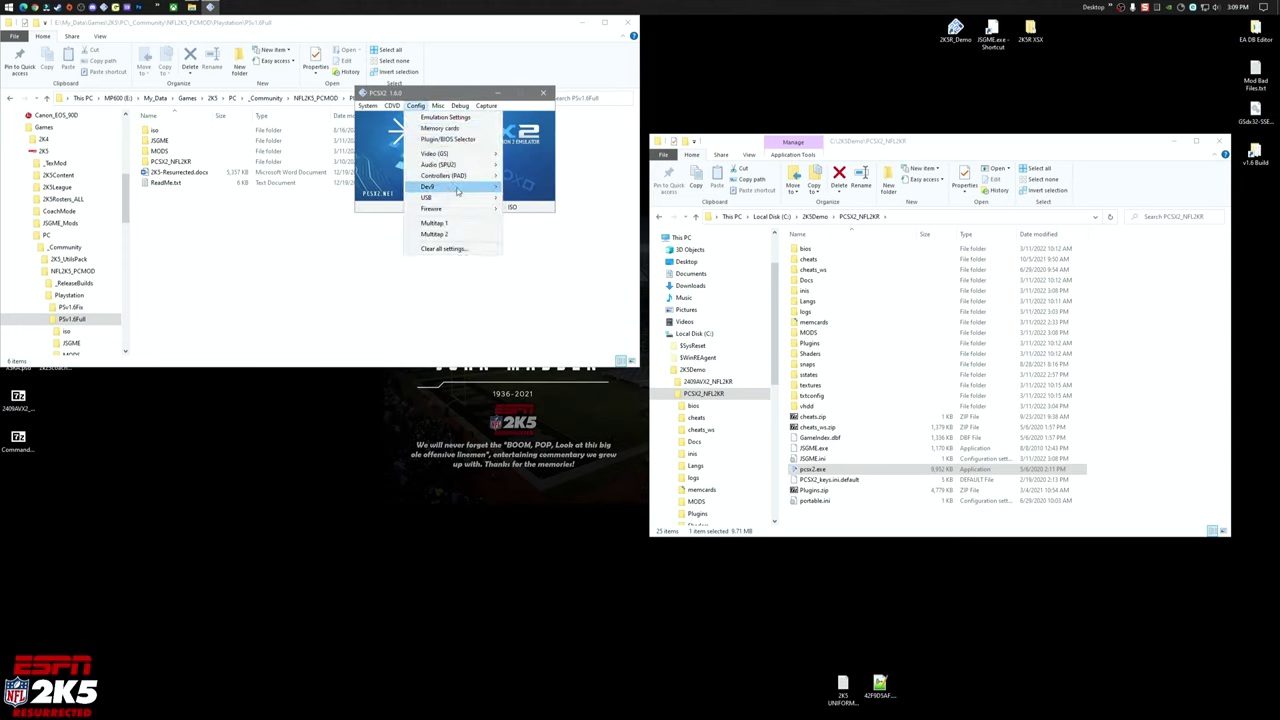
{"action": "mouse_move", "coordinate": [457, 190]}
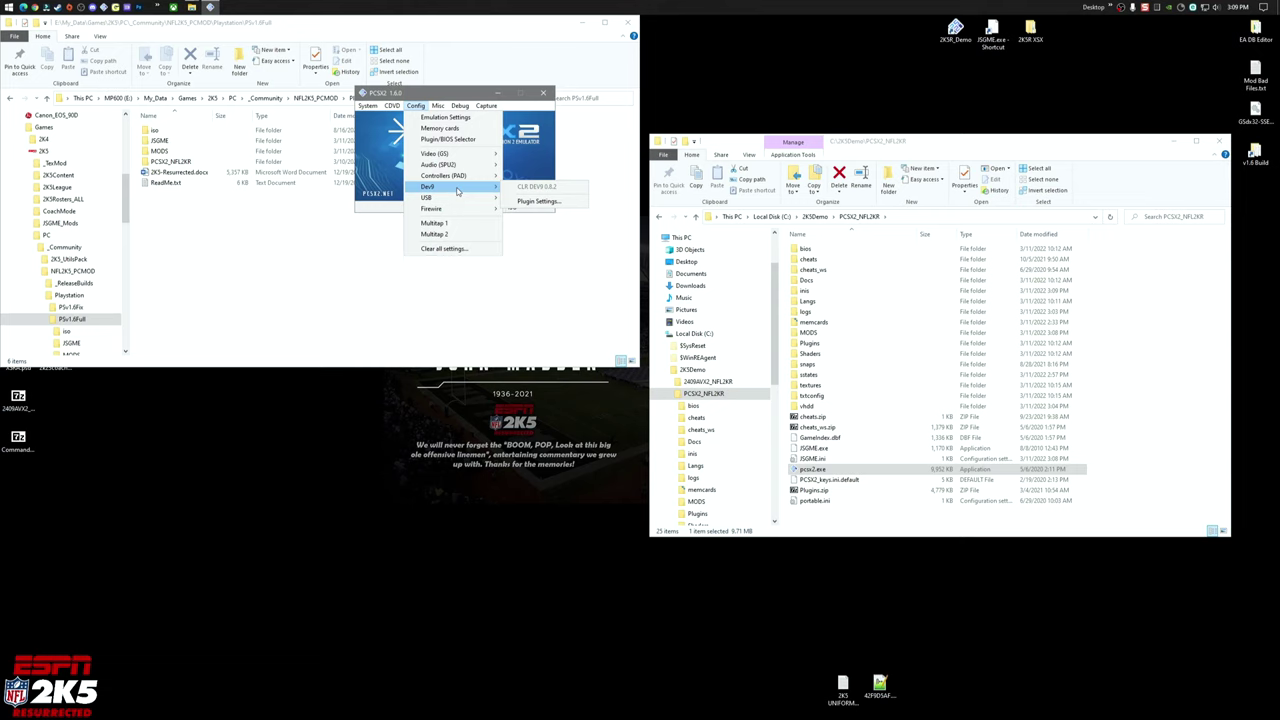
{"action": "left_click", "coordinate": [538, 201]}
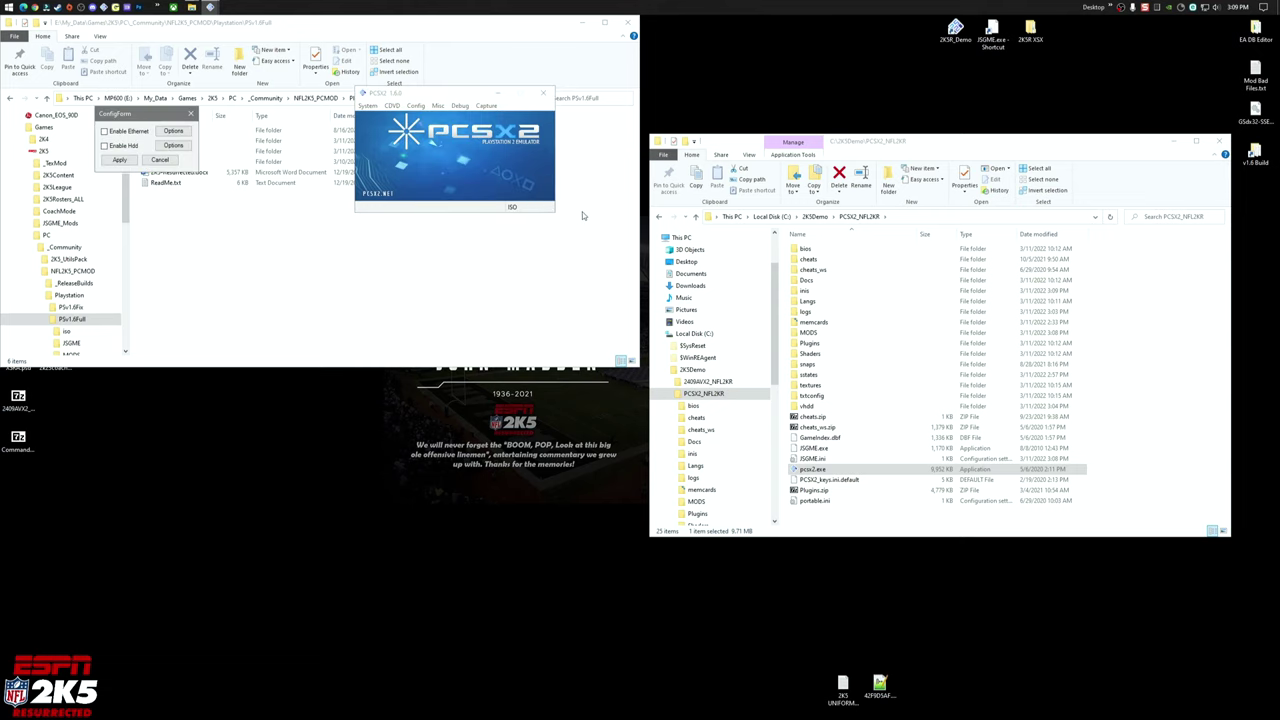
{"action": "left_click_drag", "start_coordinate": [161, 115], "coordinate": [451, 185]}
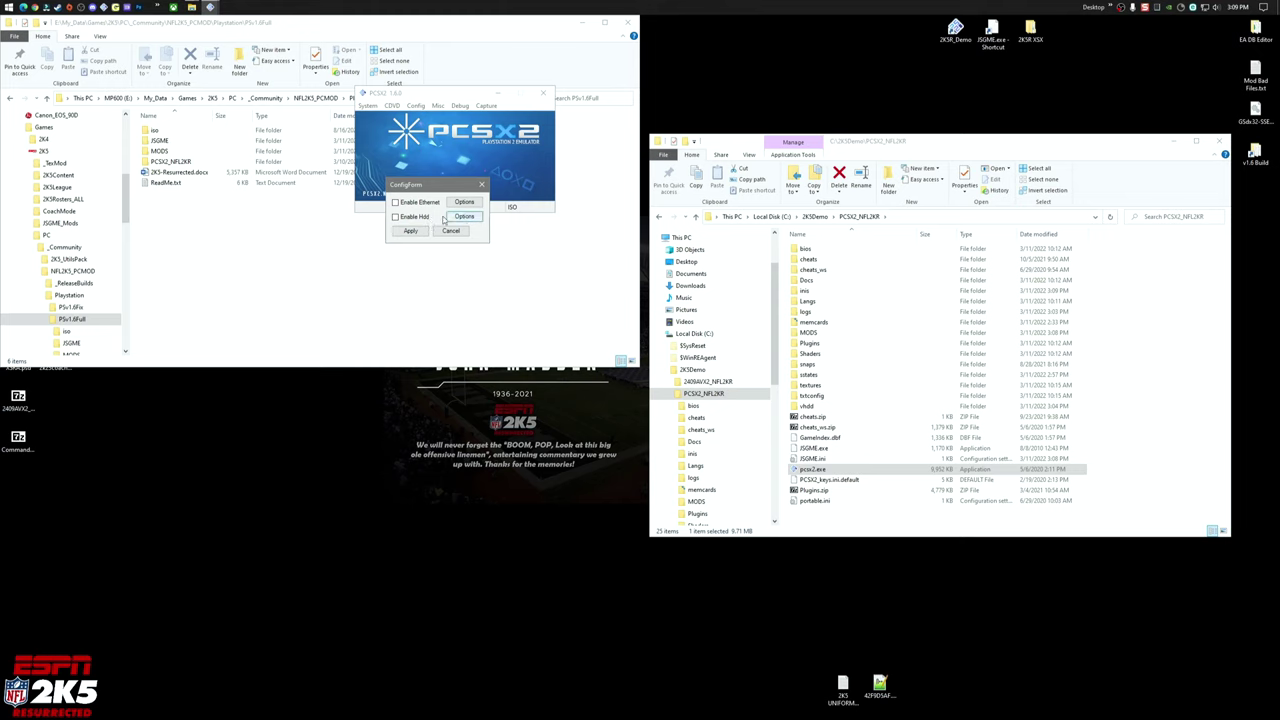
{"action": "left_click", "coordinate": [397, 217]}
{"action": "left_click", "coordinate": [466, 217]}
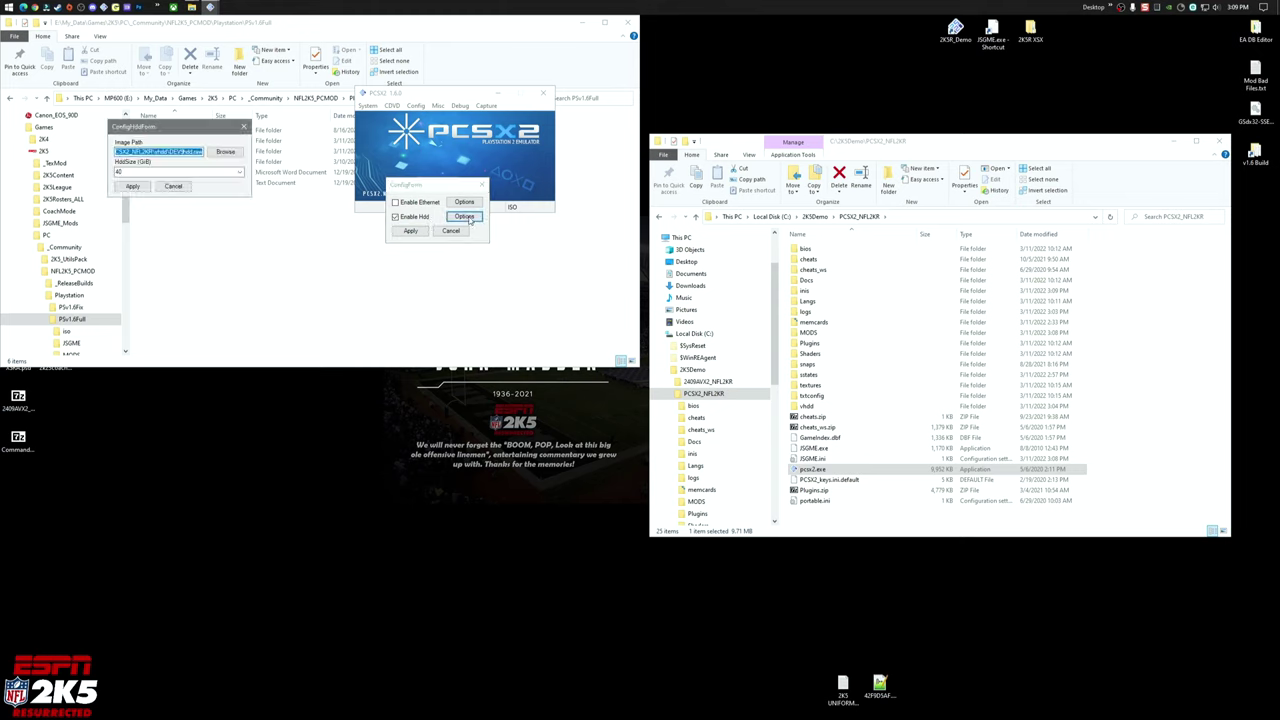
{"action": "left_click_drag", "start_coordinate": [182, 128], "coordinate": [439, 263]}
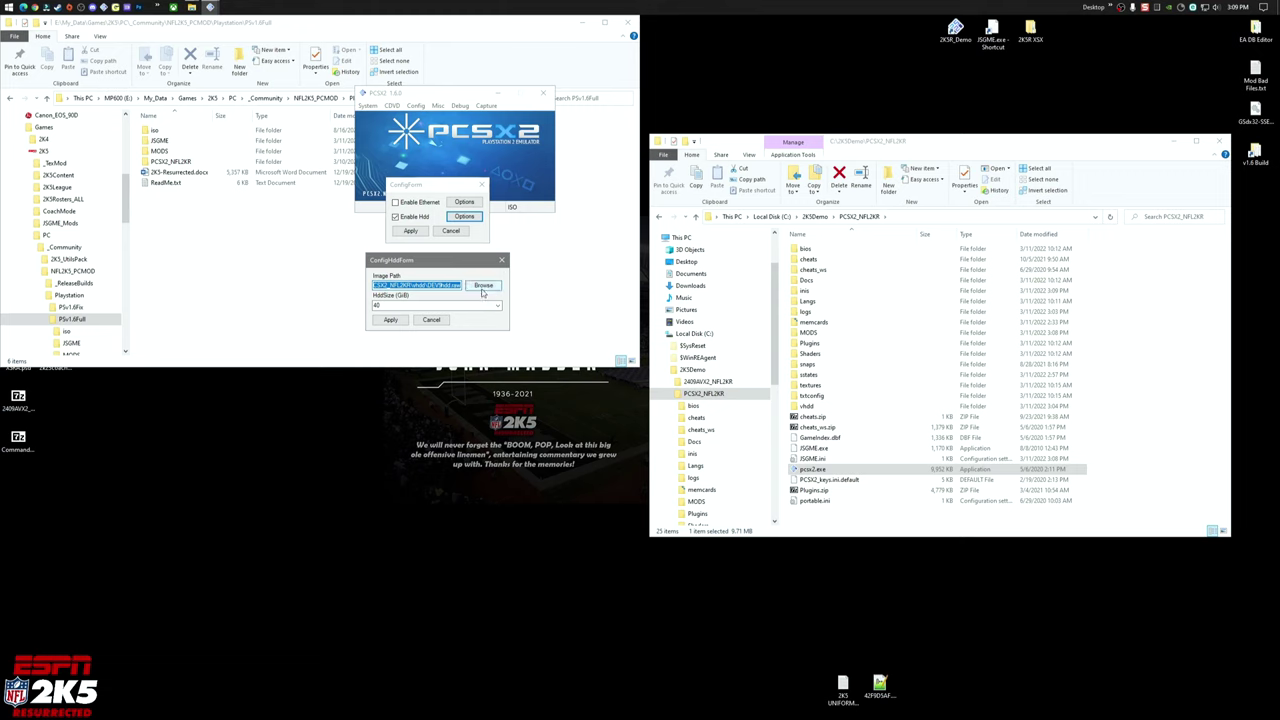
Set the hard disk image path to DEV9hdd.raw in C:\2K5Demo\PCSX2_NFL2KR\vhdd, using the folder path copied from File Explorer.
{"action": "double_click", "coordinate": [810, 407]}
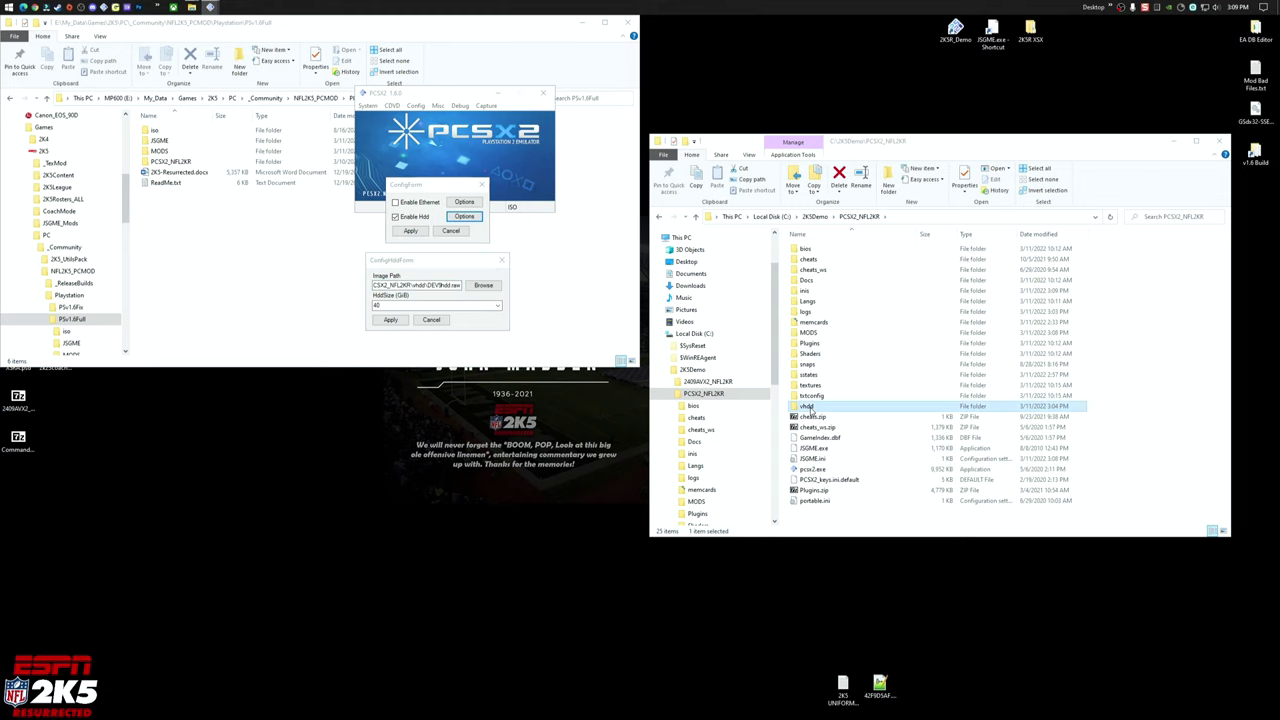
{"action": "left_click", "coordinate": [925, 216]}
{"action": "key", "text": "ctrl+c"}
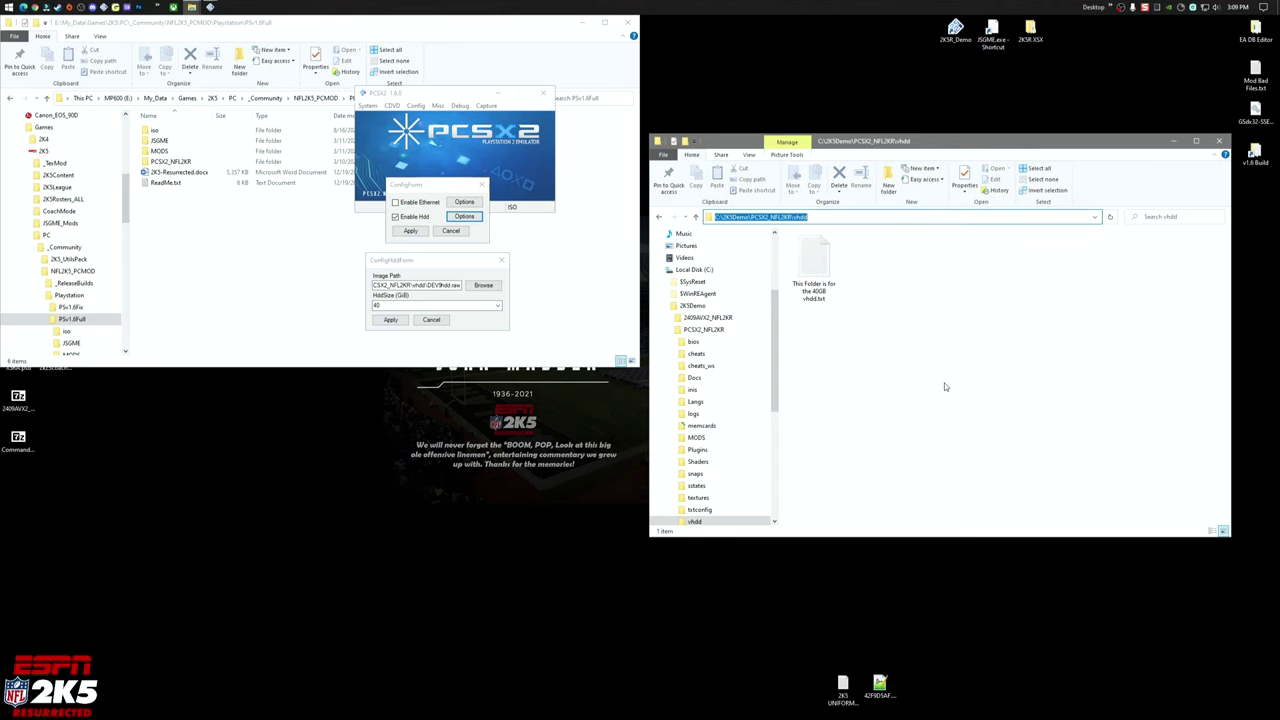
{"action": "left_click", "coordinate": [944, 382]}
{"action": "left_click", "coordinate": [481, 286]}
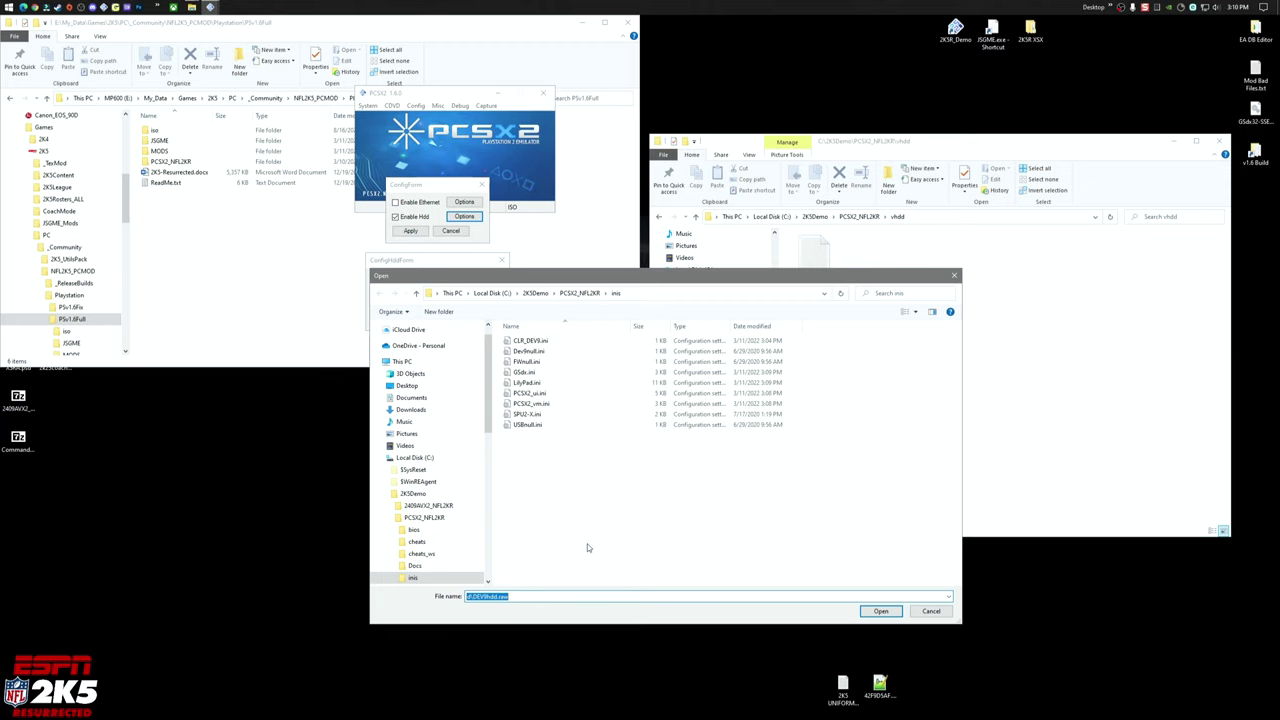
{"action": "key", "text": "ctrl+v"}
{"action": "key", "text": "Return"}
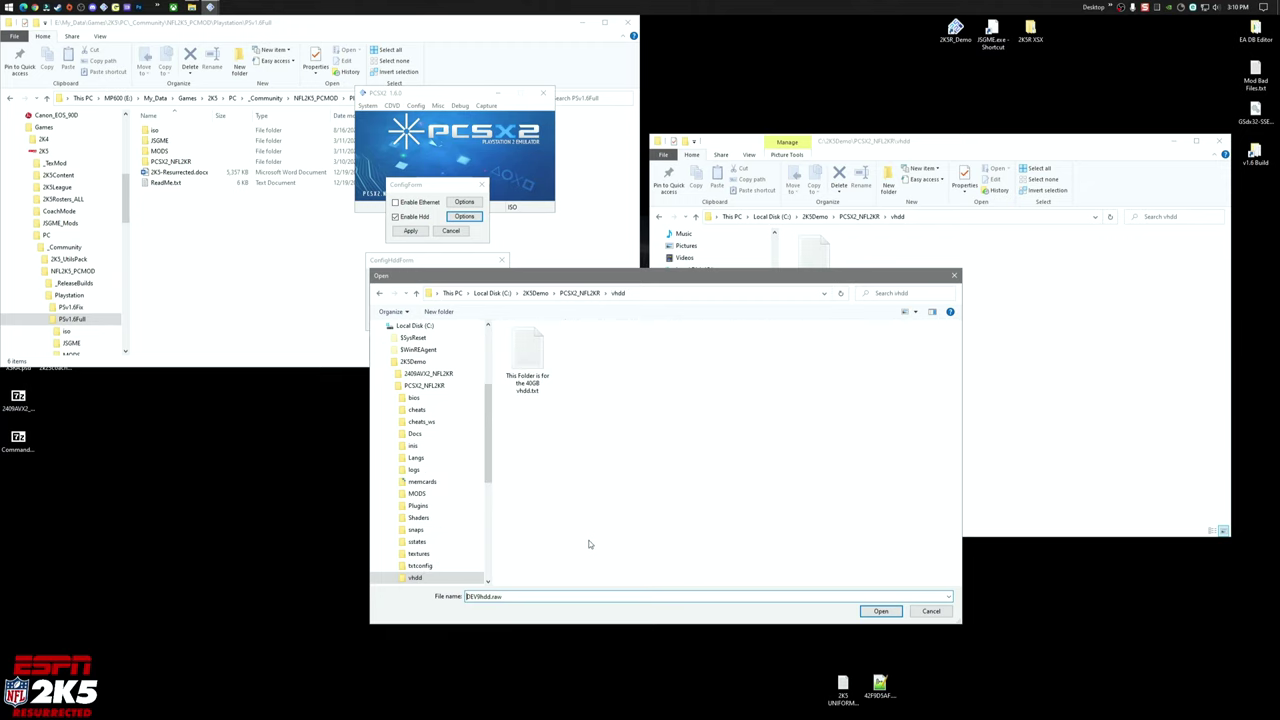
{"action": "left_click", "coordinate": [869, 611]}
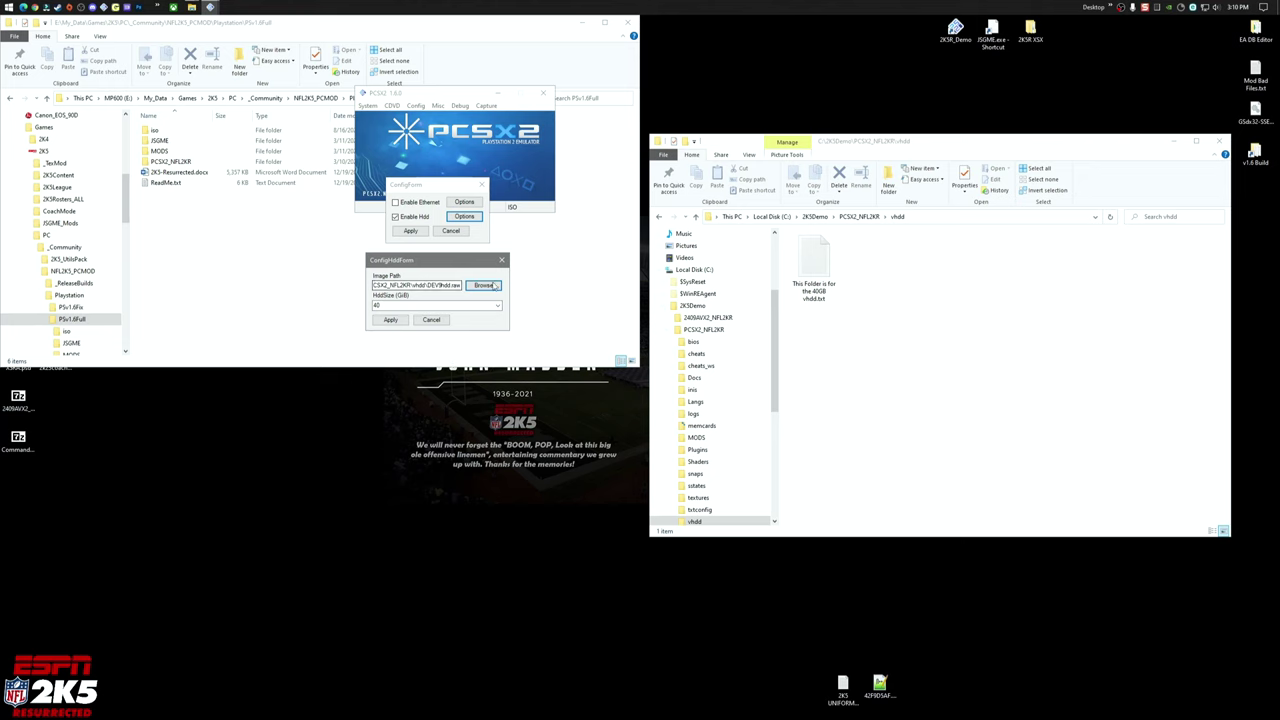
Return File Explorer to the PCSX2_NFL2KR folder and create the 40 GB hard disk image.
{"action": "left_click", "coordinate": [869, 218]}
{"action": "left_click", "coordinate": [862, 217]}
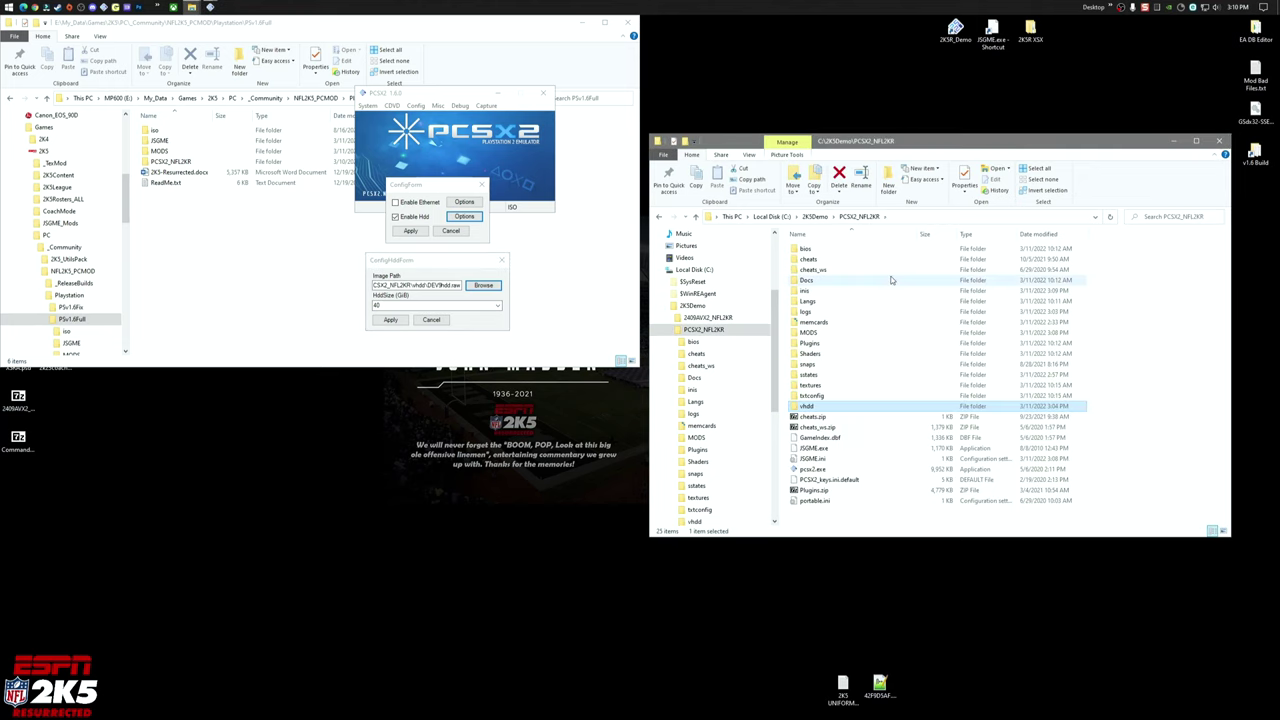
{"action": "left_click", "coordinate": [390, 320]}
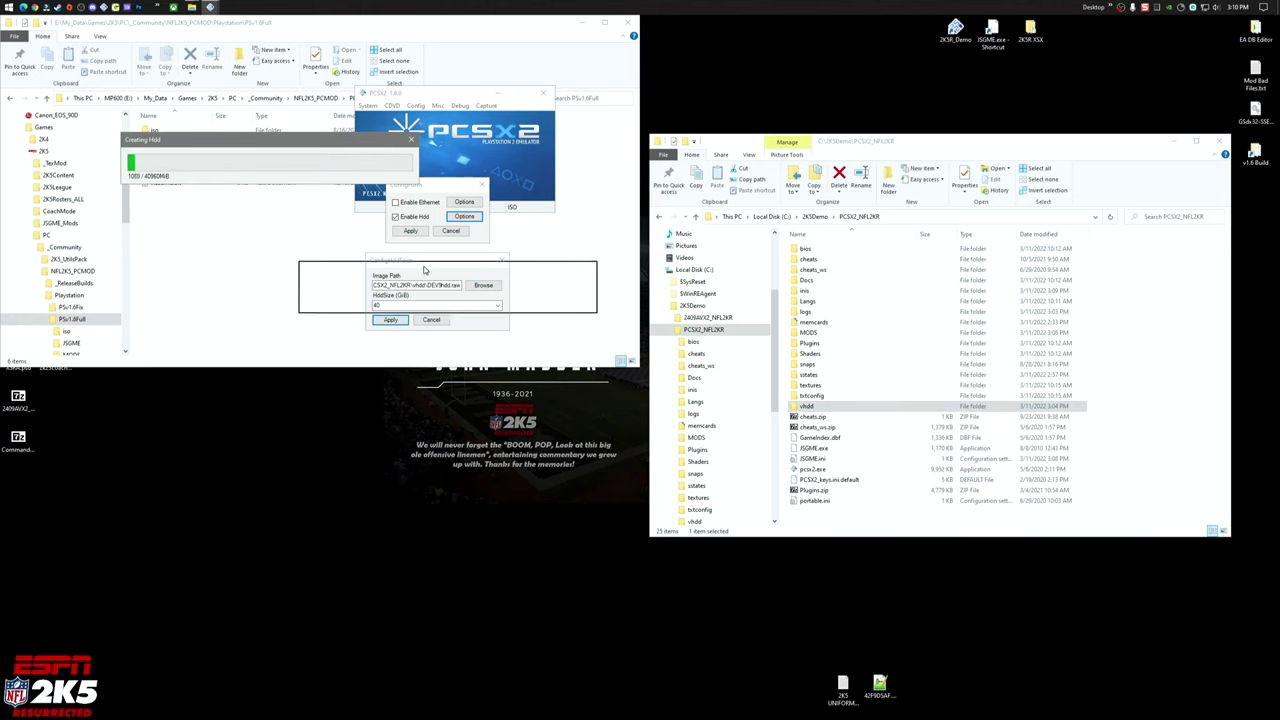
{"action": "left_click_drag", "start_coordinate": [457, 265], "coordinate": [450, 262]}
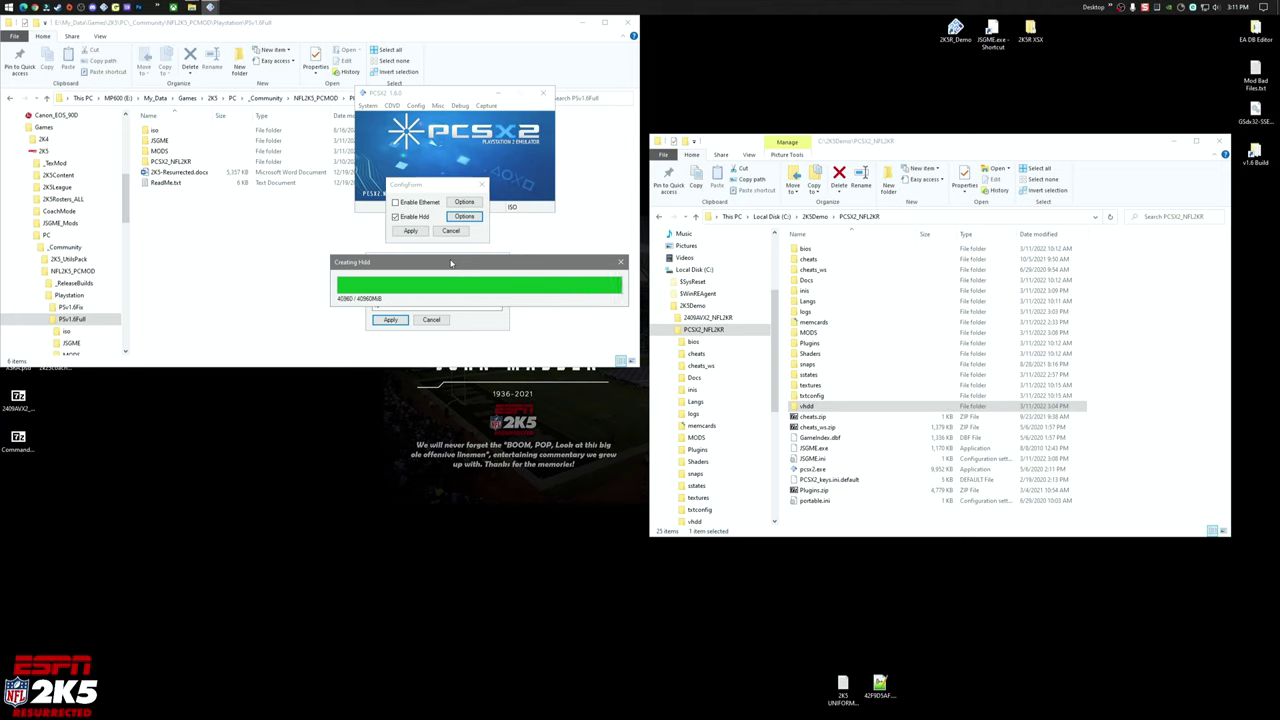
Check the vhdd folder for the DEV9hdd.raw file and apply the Dev9 plugin settings.
{"action": "double_click", "coordinate": [808, 406]}
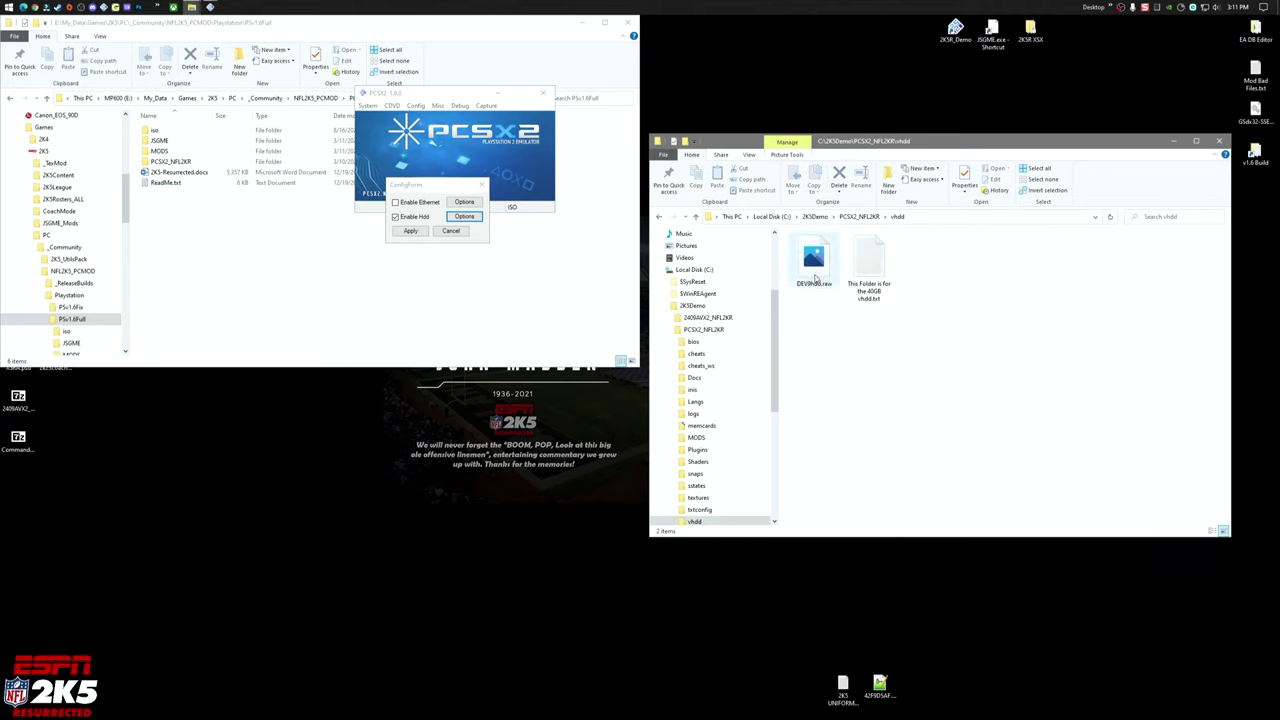
{"action": "left_click", "coordinate": [859, 216]}
{"action": "left_click", "coordinate": [411, 231]}
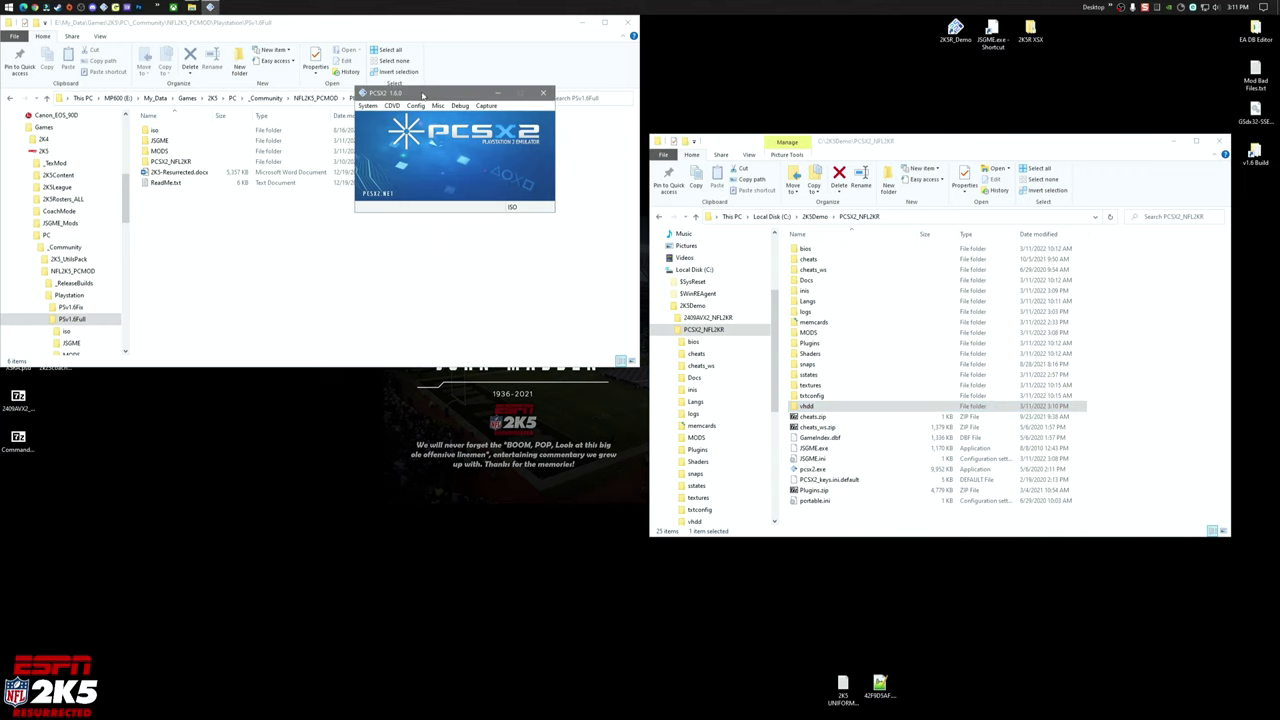
Look at the uLE archive in the iso folder and select uLE v4.38 boot DVD ISO.iso as the emulator's disc image.
{"action": "double_click", "coordinate": [165, 132]}
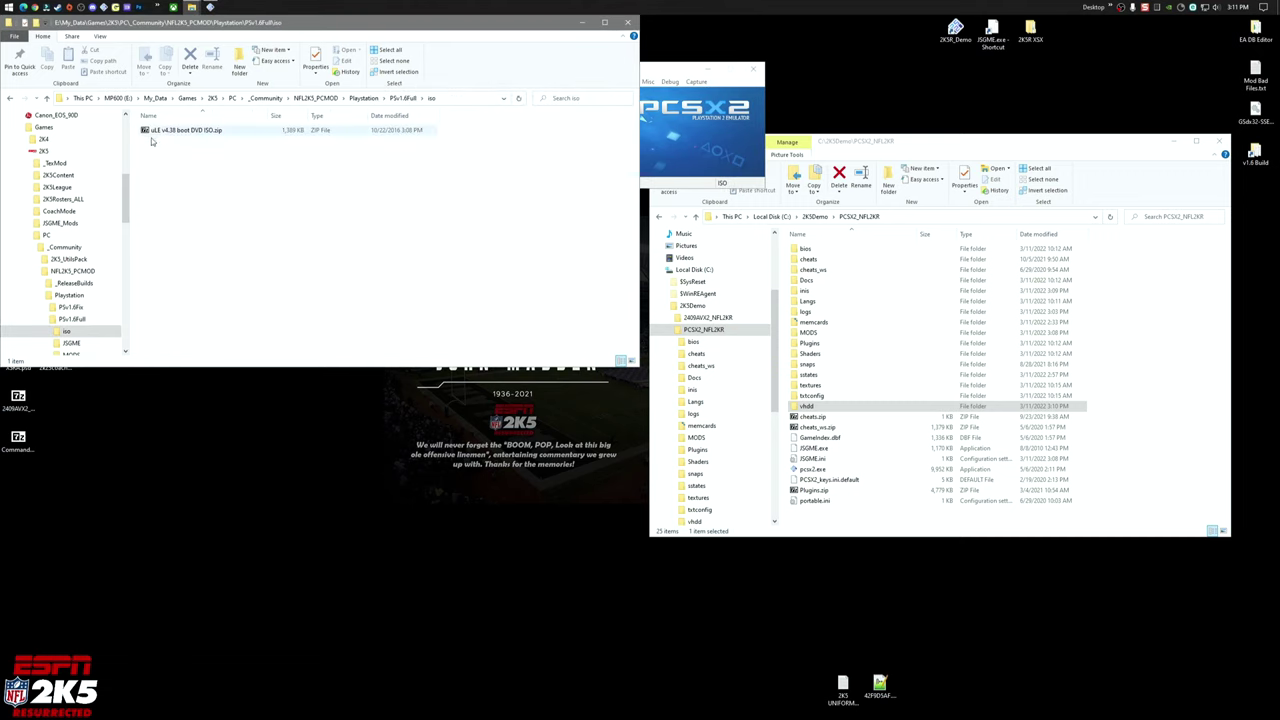
{"action": "left_click", "coordinate": [403, 98]}
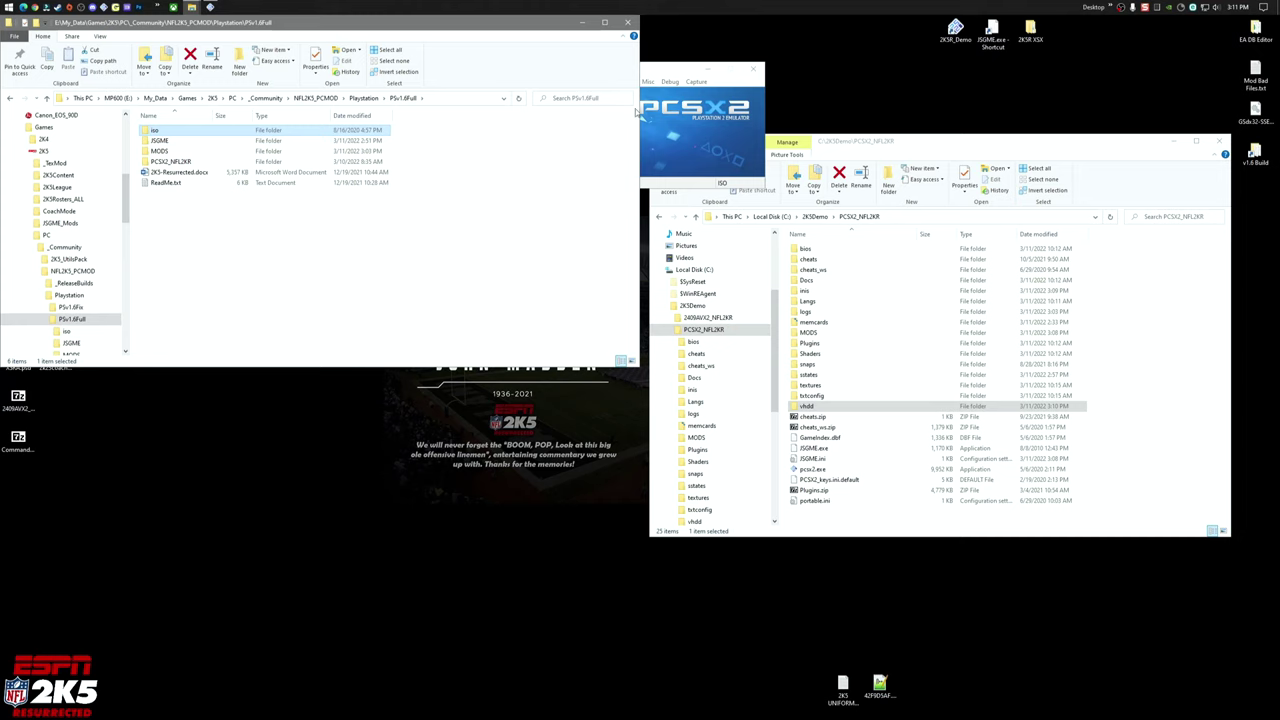
{"action": "left_click_drag", "start_coordinate": [672, 69], "coordinate": [456, 101]}
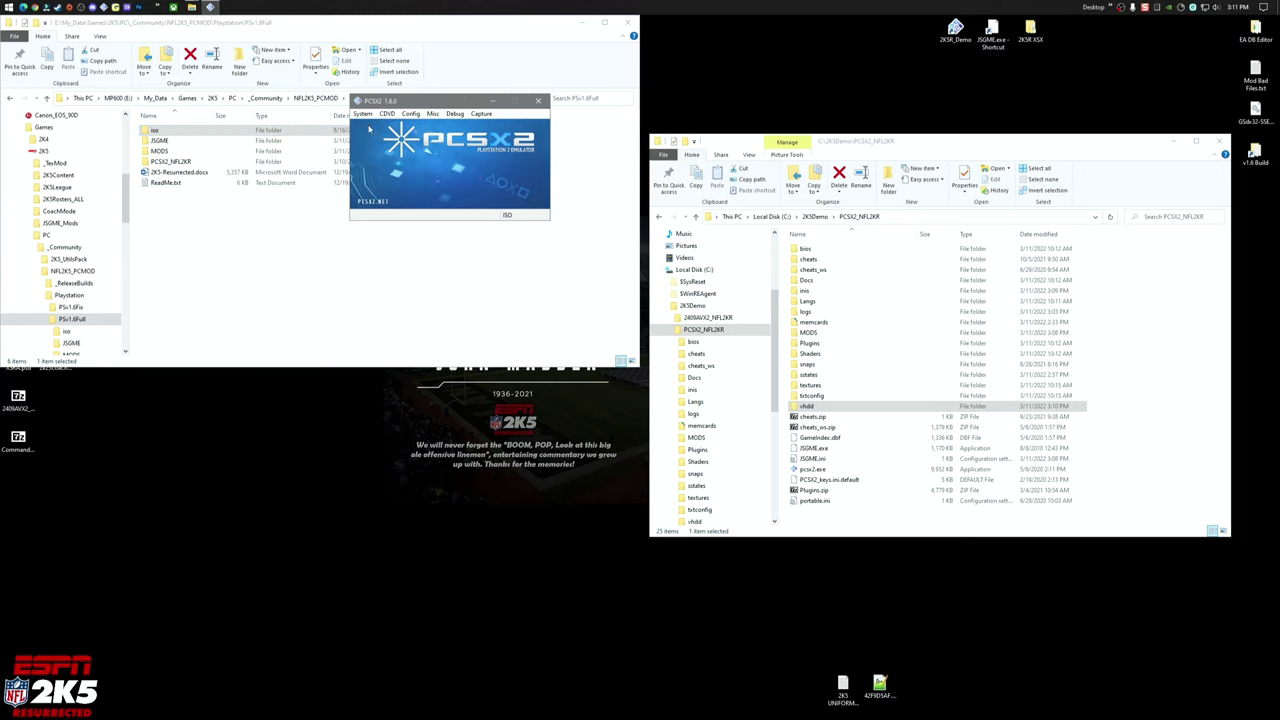
{"action": "left_click", "coordinate": [387, 115]}
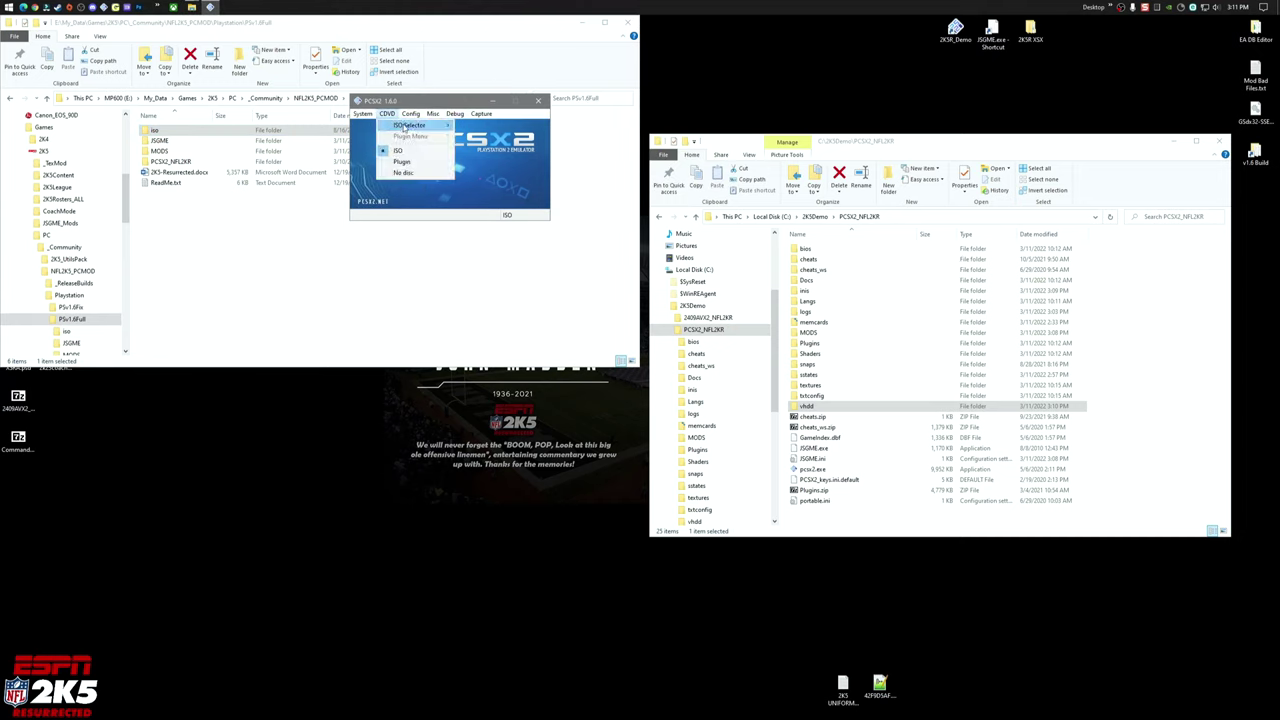
{"action": "mouse_move", "coordinate": [408, 125]}
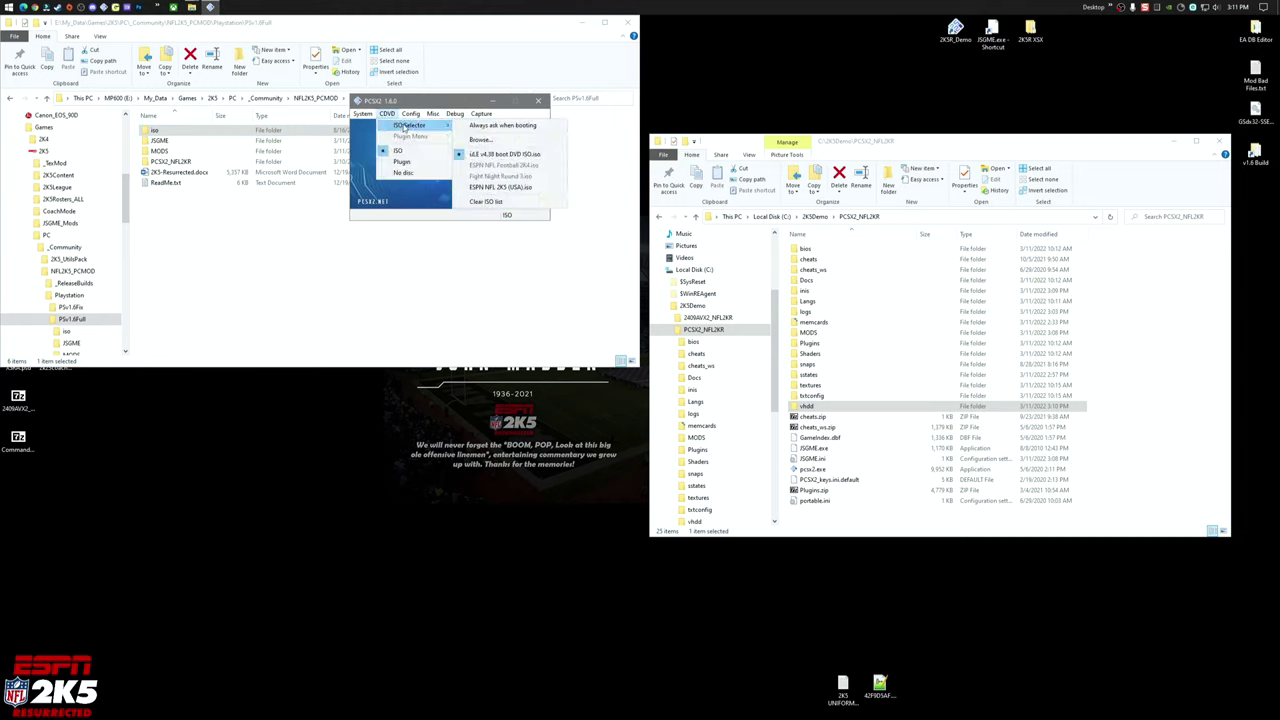
{"action": "left_click", "coordinate": [511, 155]}
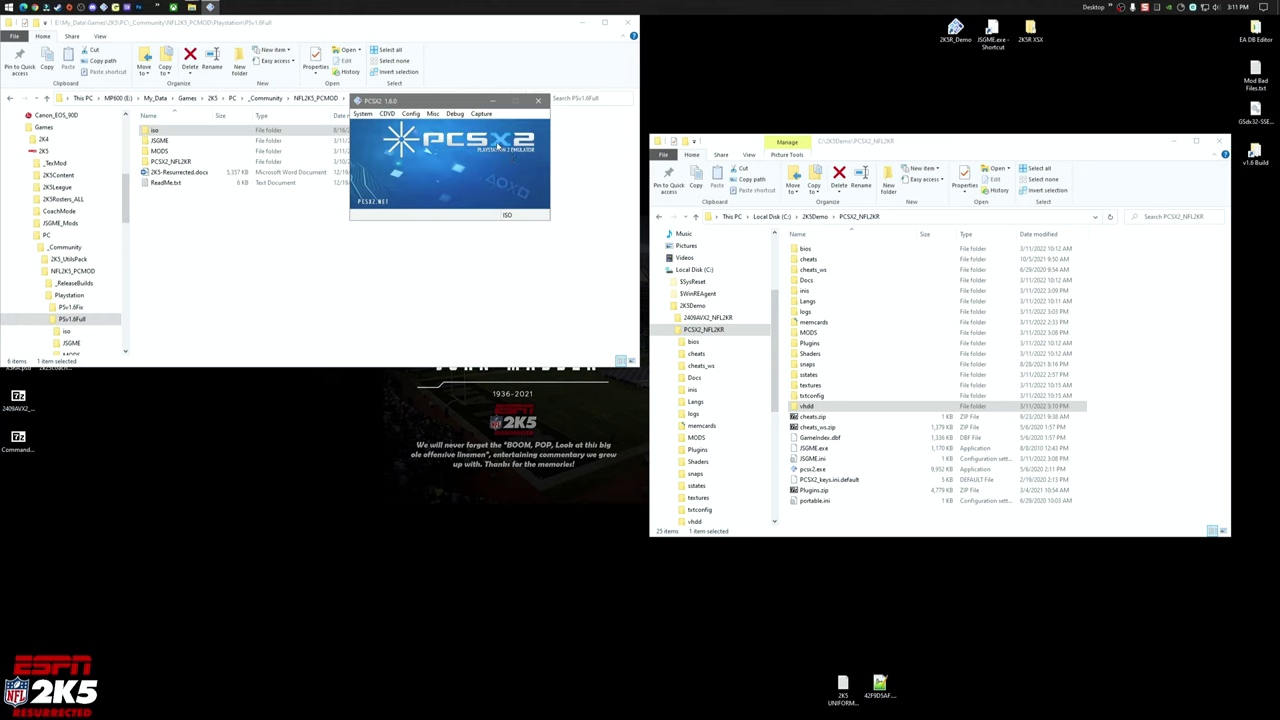
Fast-boot the selected uLE disc image and reposition the emulation window.
{"action": "left_click", "coordinate": [364, 114]}
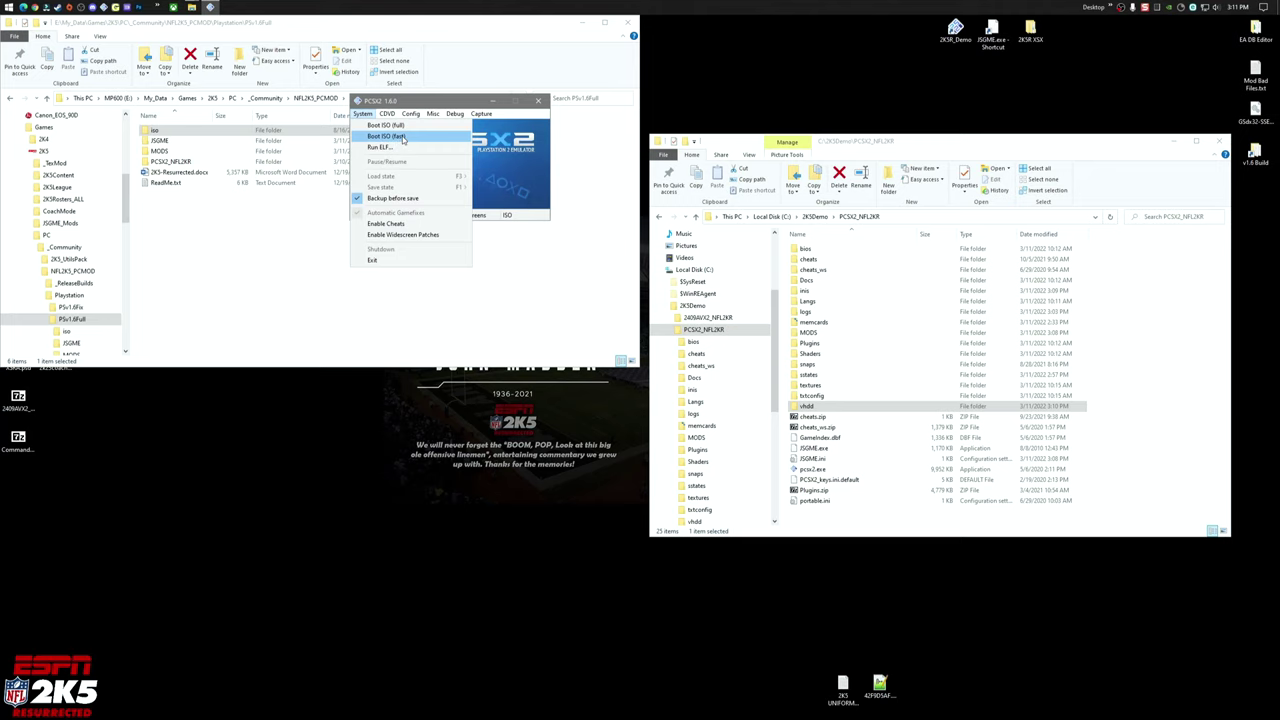
{"action": "left_click", "coordinate": [403, 139]}
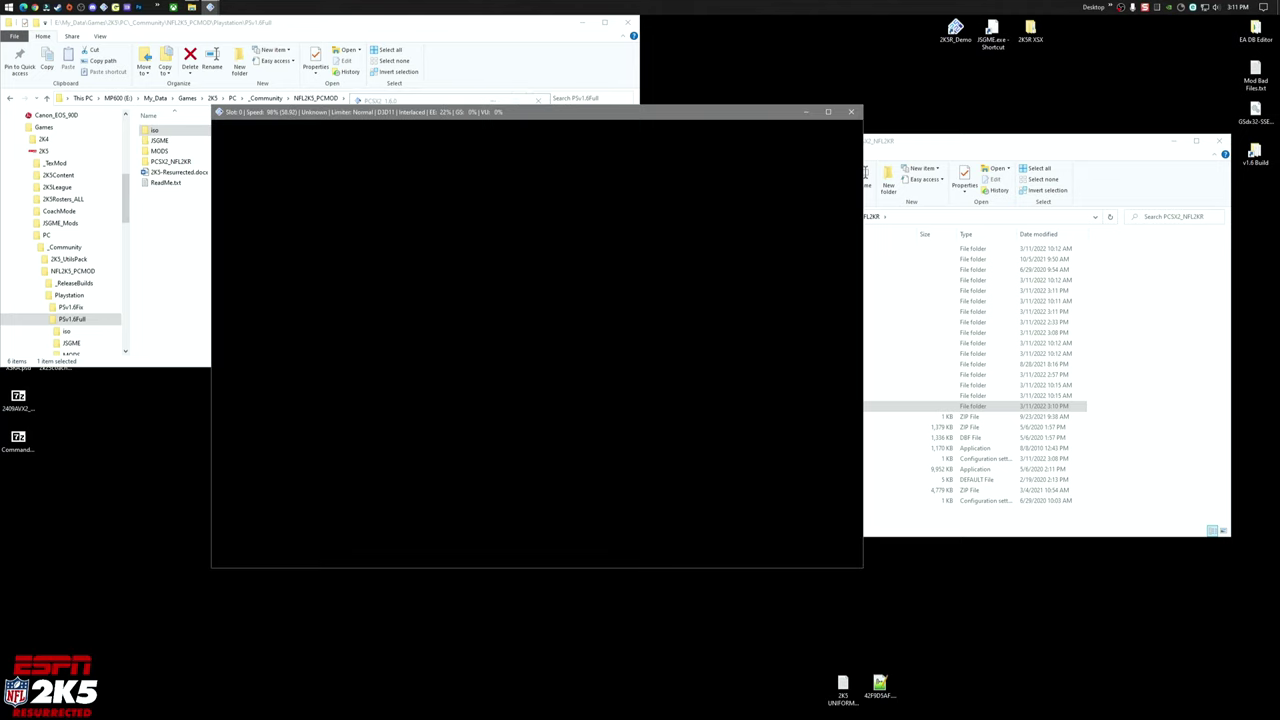
{"action": "left_click_drag", "start_coordinate": [581, 116], "coordinate": [602, 128]}
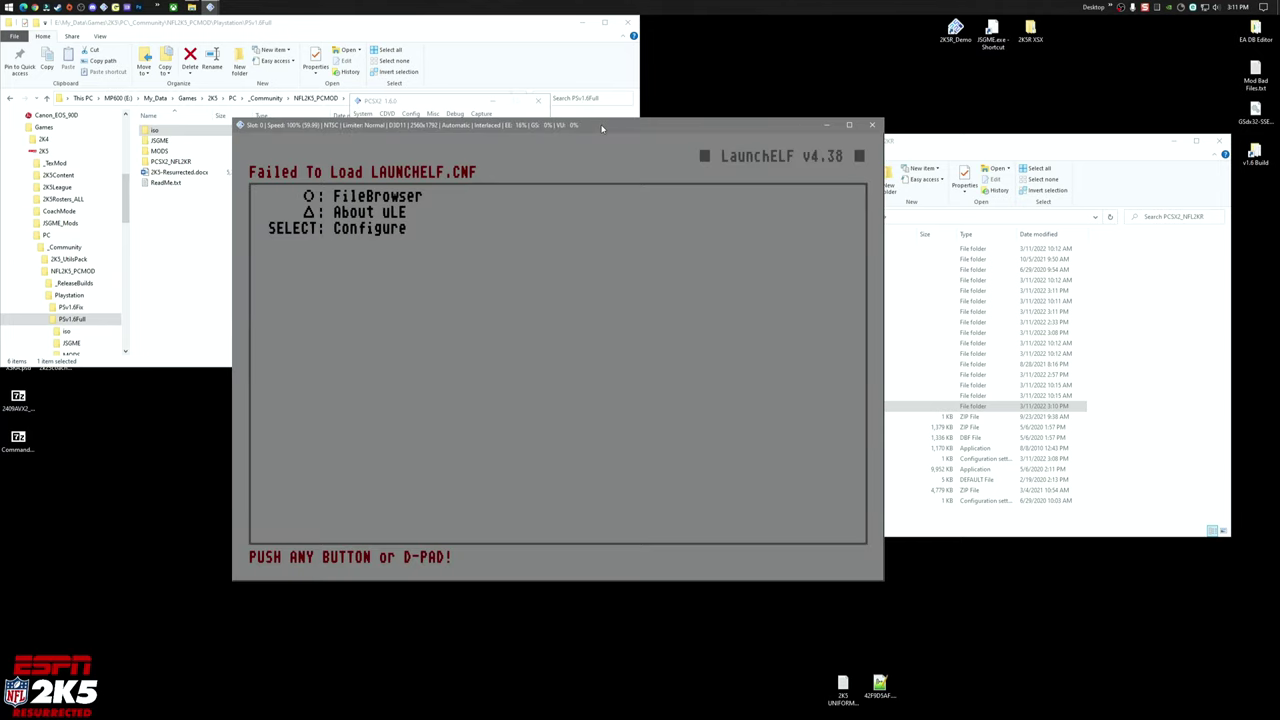
Open HddManager from the MISC folder of LaunchELF's FileBrowser.
{"action": "key", "text": "Return"}
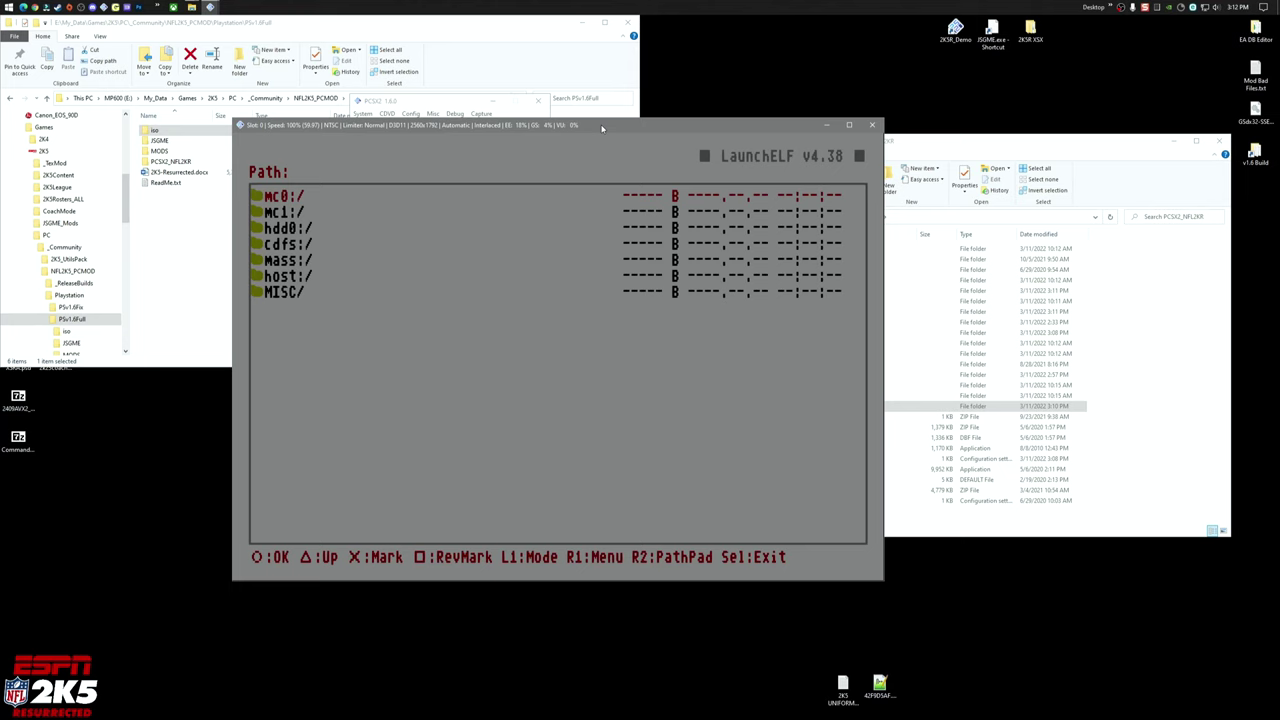
{"action": "key", "text": "Down"}
{"action": "key", "text": "Down"}
{"action": "key", "text": "Down"}
{"action": "key", "text": "Down"}
{"action": "key", "text": "Down"}
{"action": "key", "text": "Down"}
{"action": "key", "text": "Return"}
{"action": "key", "text": "Down"}
{"action": "key", "text": "Down"}
{"action": "key", "text": "Down"}
{"action": "key", "text": "Down"}
{"action": "key", "text": "Down"}
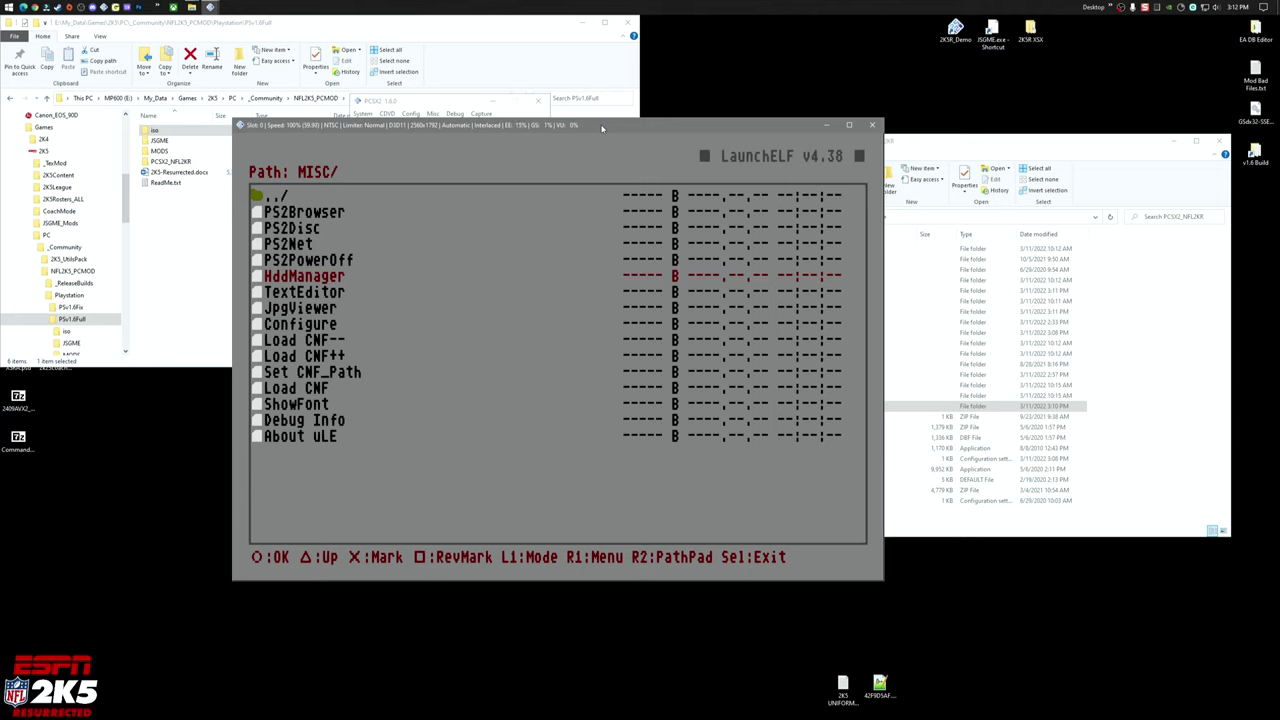
{"action": "key", "text": "Return"}
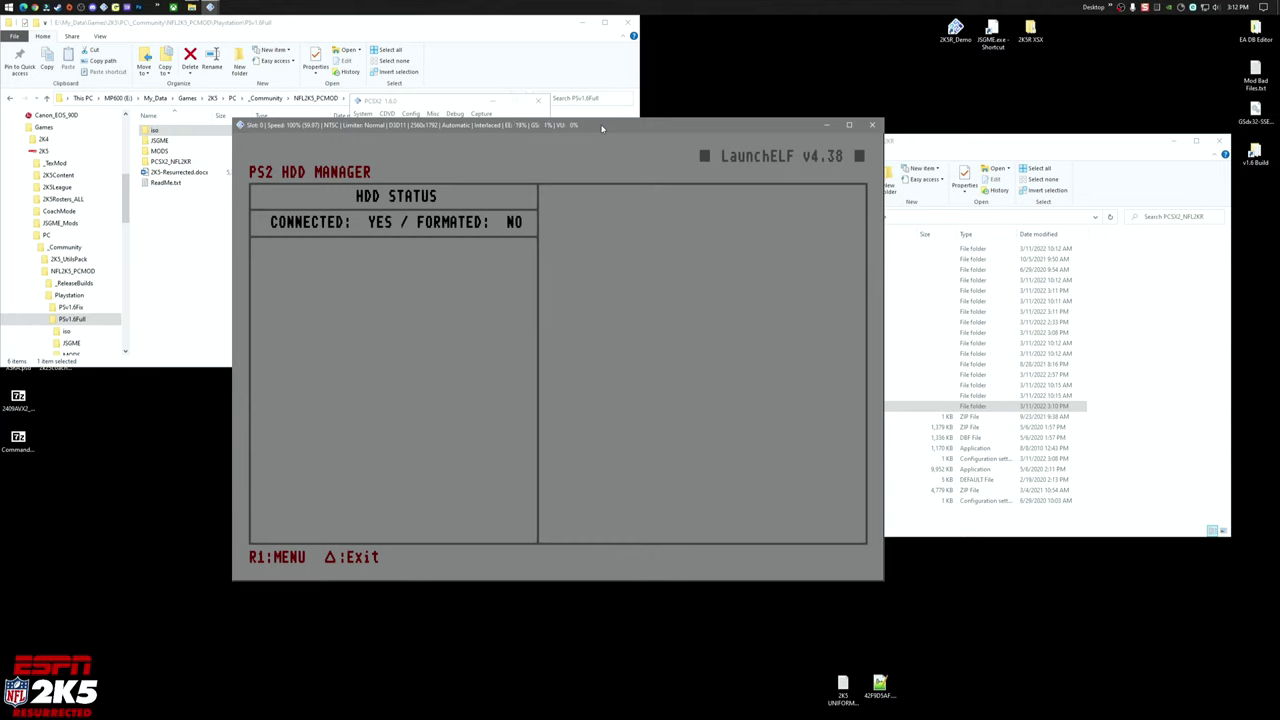
Format the virtual hard disk in the PS2 HDD Manager and confirm the formatting.
{"action": "key", "text": "e"}
{"action": "key", "text": "Down"}
{"action": "key", "text": "s"}
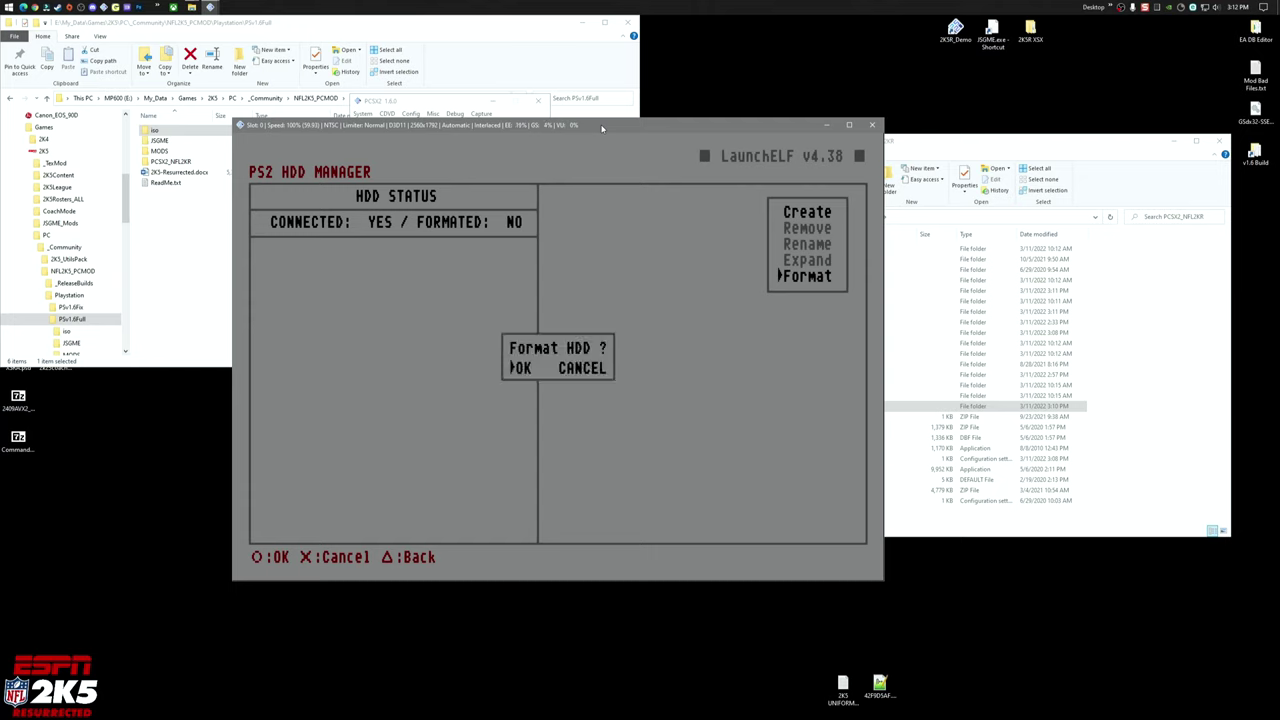
{"action": "key", "text": "s"}
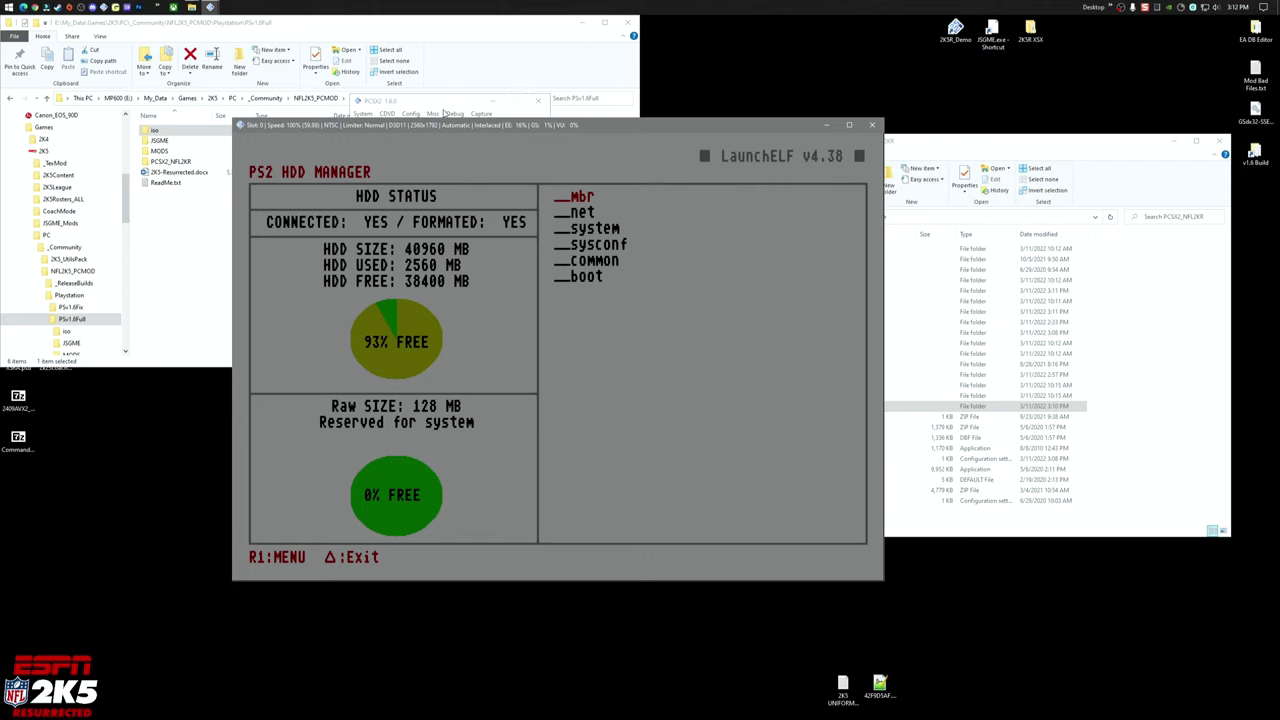
Shut down the running LaunchELF emulation session.
{"action": "left_click", "coordinate": [432, 106]}
{"action": "left_click", "coordinate": [362, 113]}
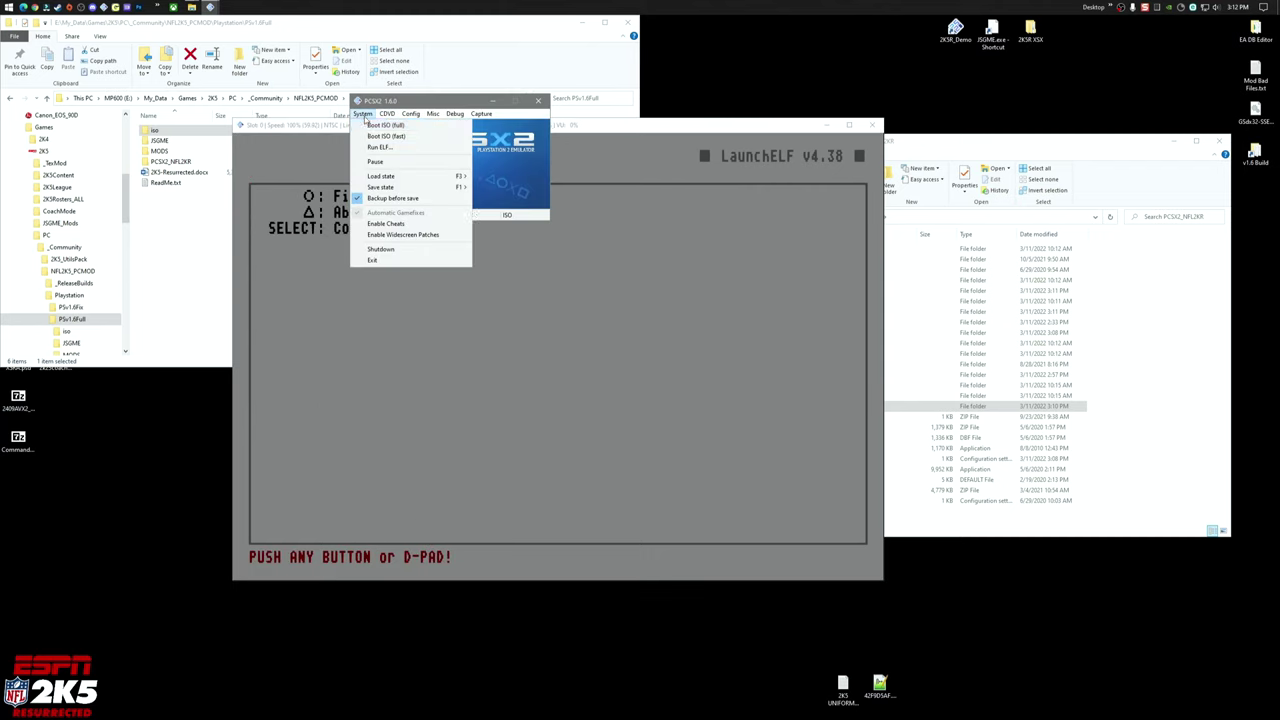
{"action": "left_click", "coordinate": [388, 248]}
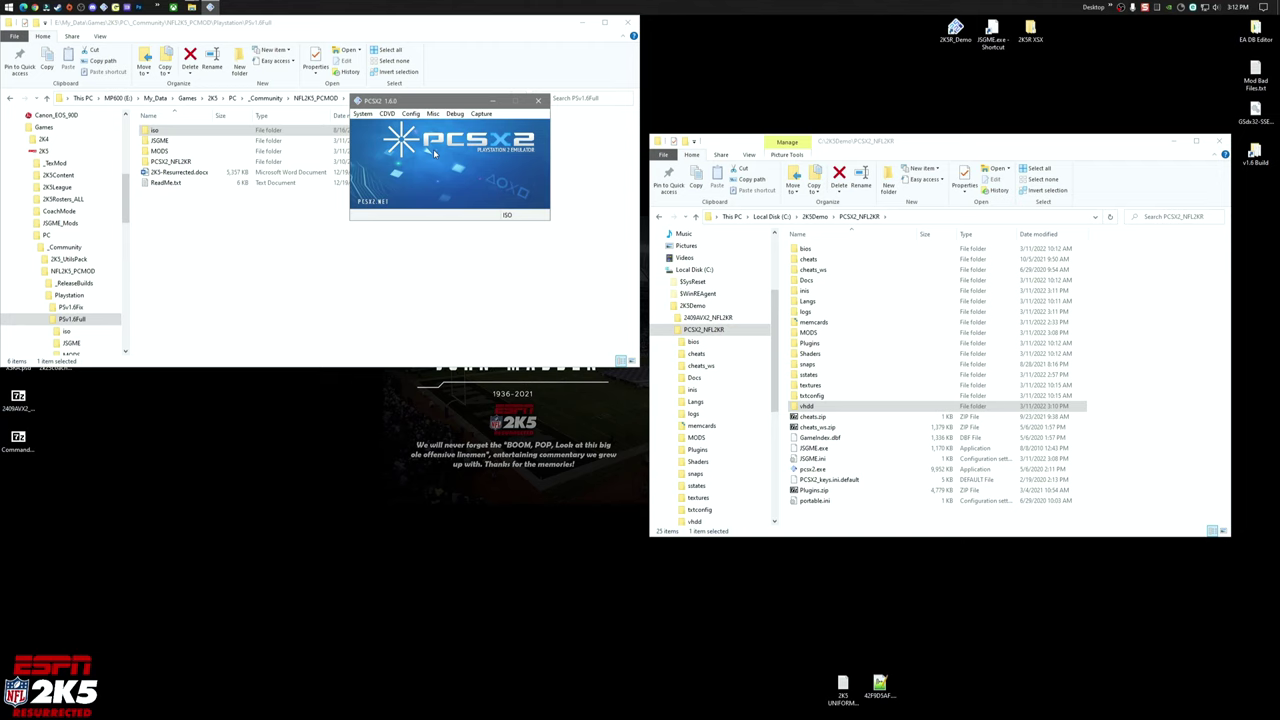
Select ESPN NFL 2K5 (USA).iso as the disc image and start the game with a full boot.
{"action": "left_click", "coordinate": [387, 113]}
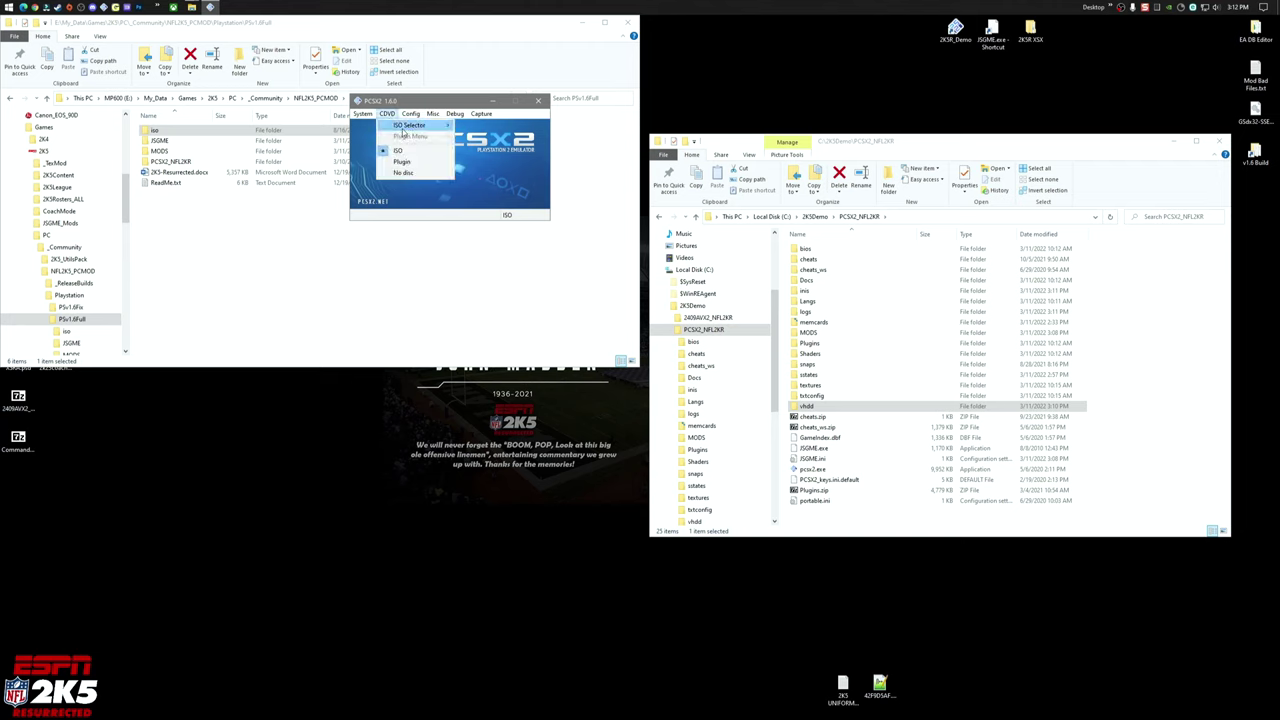
{"action": "mouse_move", "coordinate": [420, 125]}
{"action": "left_click", "coordinate": [497, 195]}
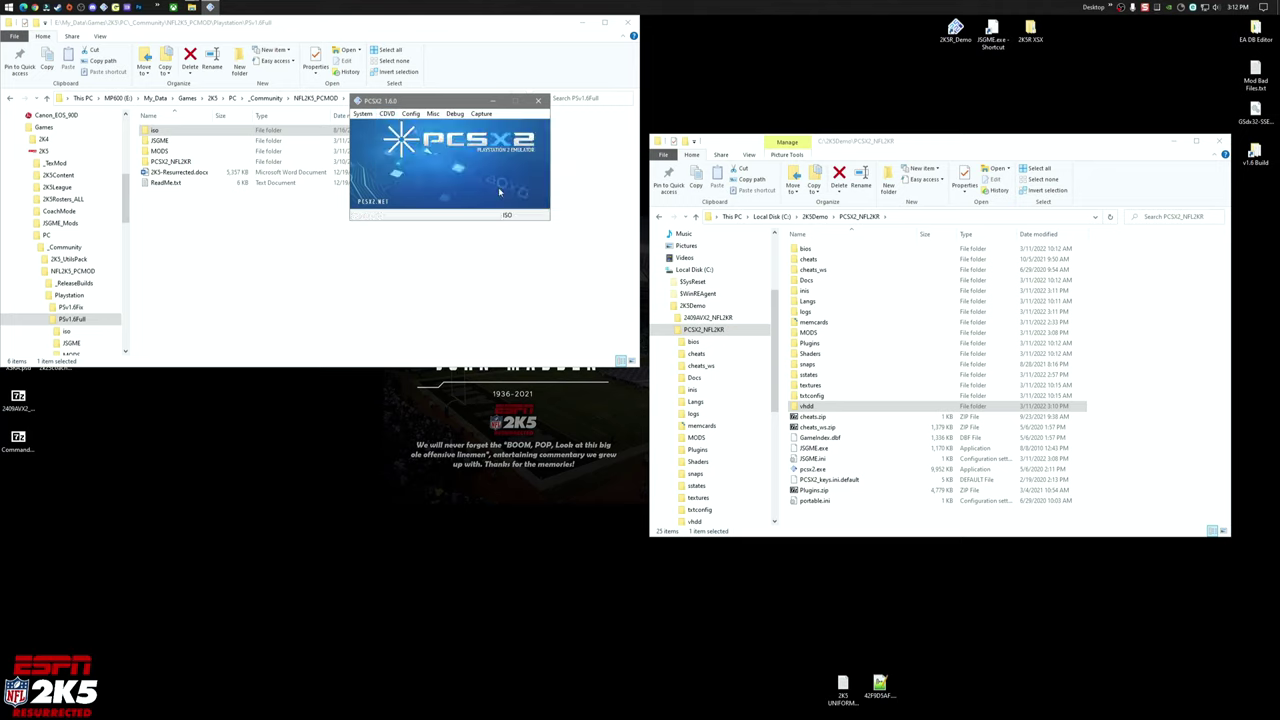
{"action": "left_click", "coordinate": [362, 114]}
{"action": "left_click", "coordinate": [388, 126]}
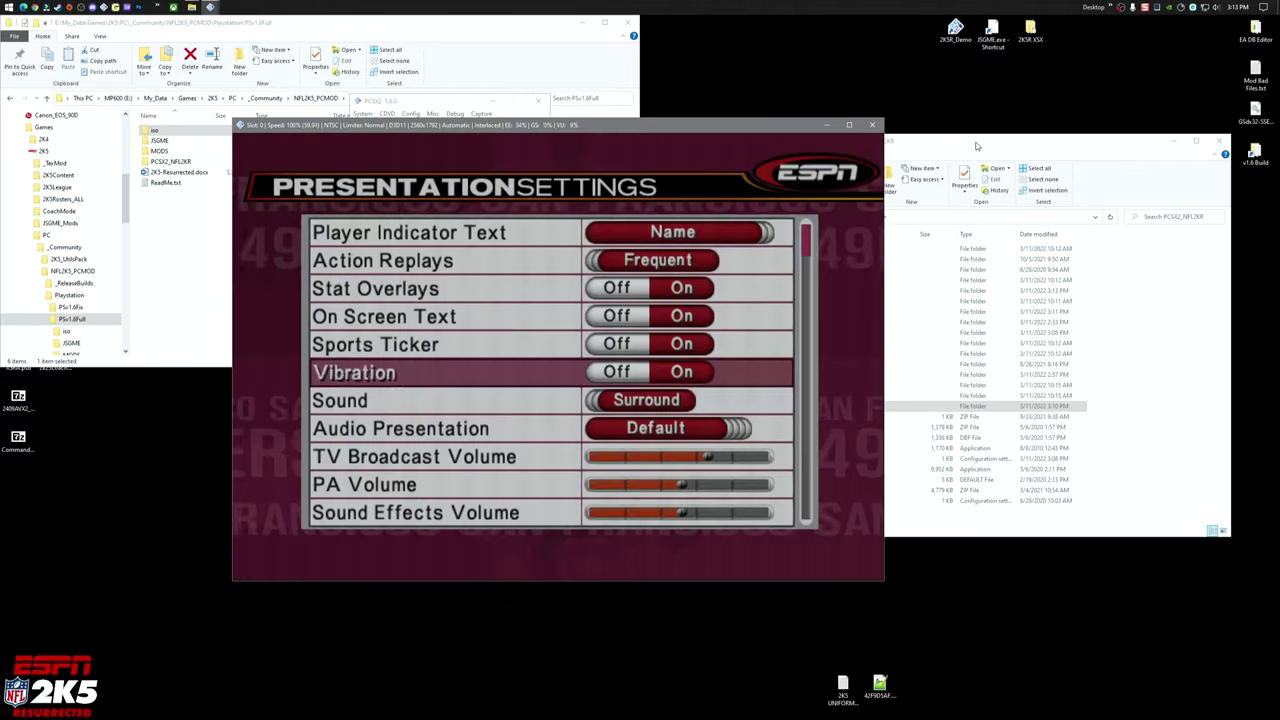
Finish the game's Presentation Settings and move to Features in the main menu.
{"action": "key", "text": "Down"}
{"action": "key", "text": "Down"}
{"action": "key", "text": "Down"}
{"action": "key", "text": "Down"}
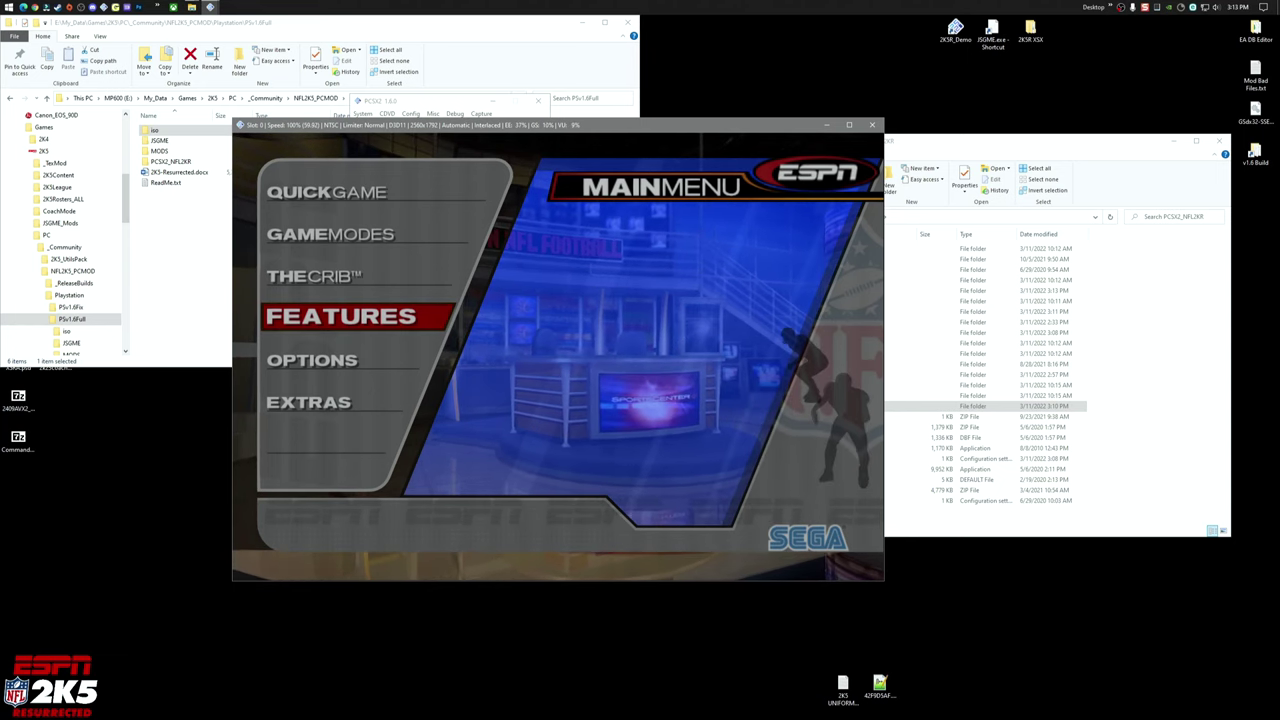
Switch to the PCSX2 window and enable texture manipulation with Replace Textures in the GSdx video plugin settings.
{"action": "left_click", "coordinate": [442, 104]}
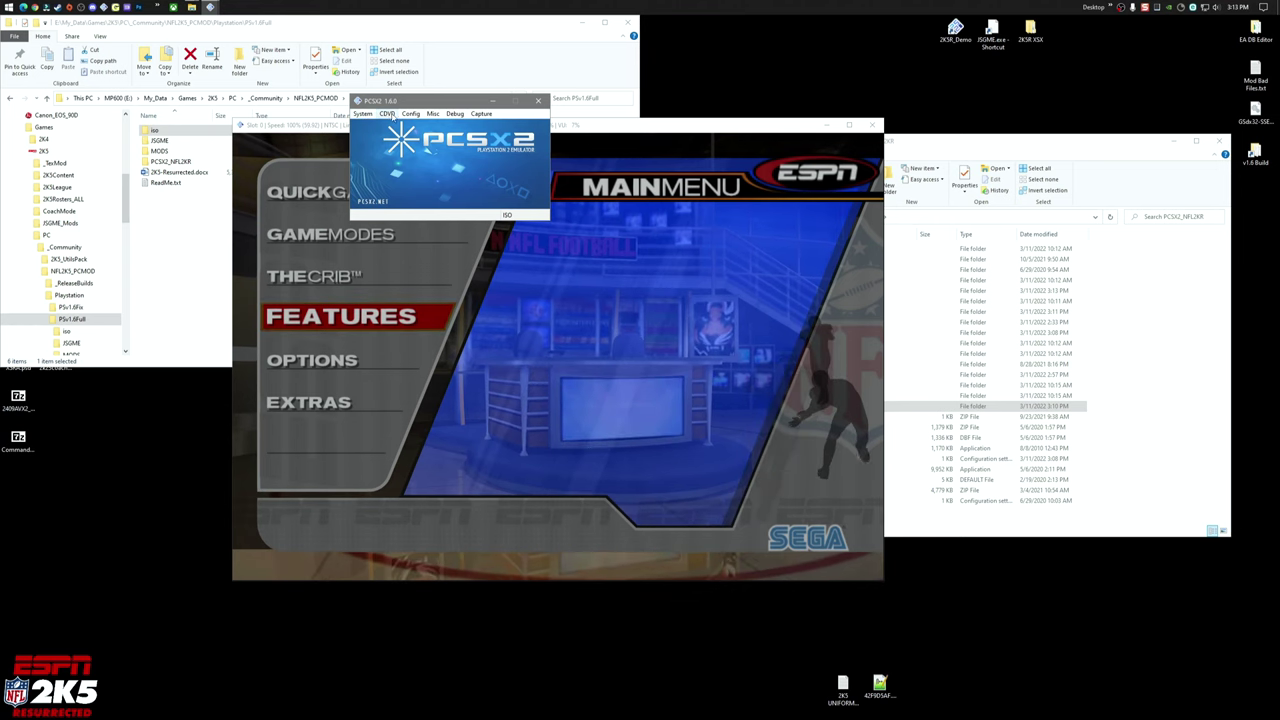
{"action": "left_click", "coordinate": [411, 114]}
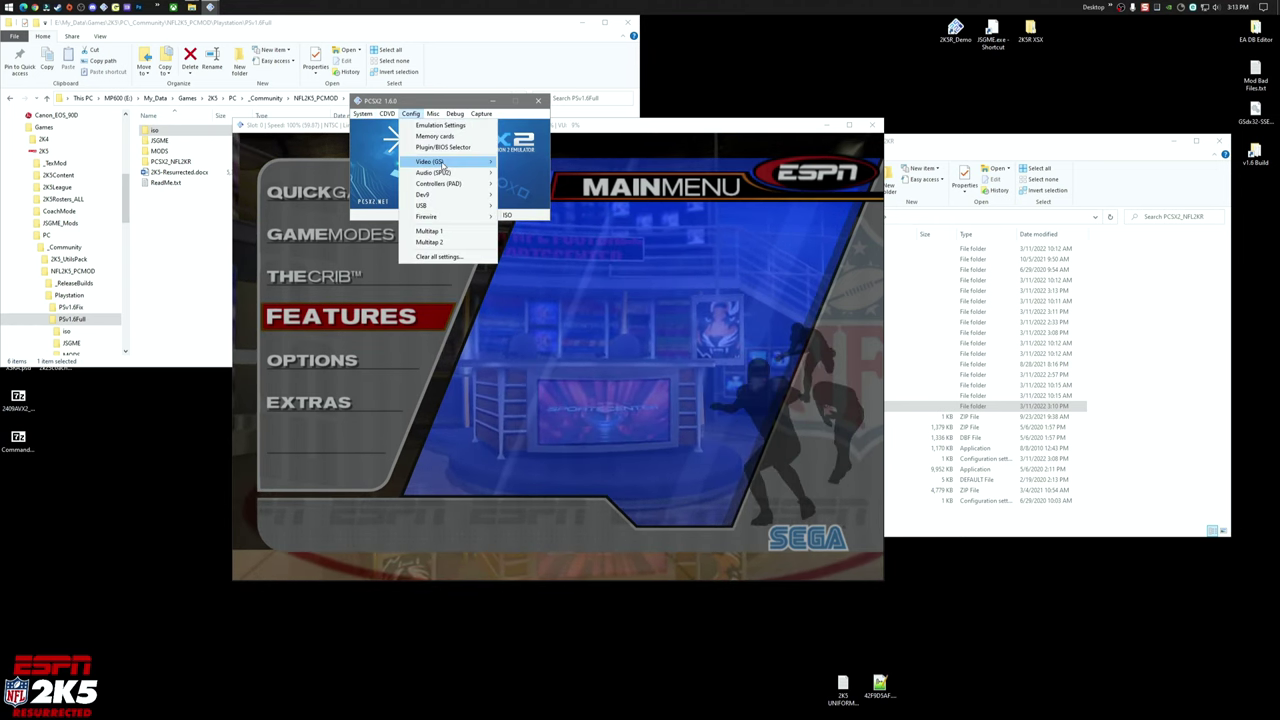
{"action": "mouse_move", "coordinate": [445, 162]}
{"action": "left_click", "coordinate": [532, 202]}
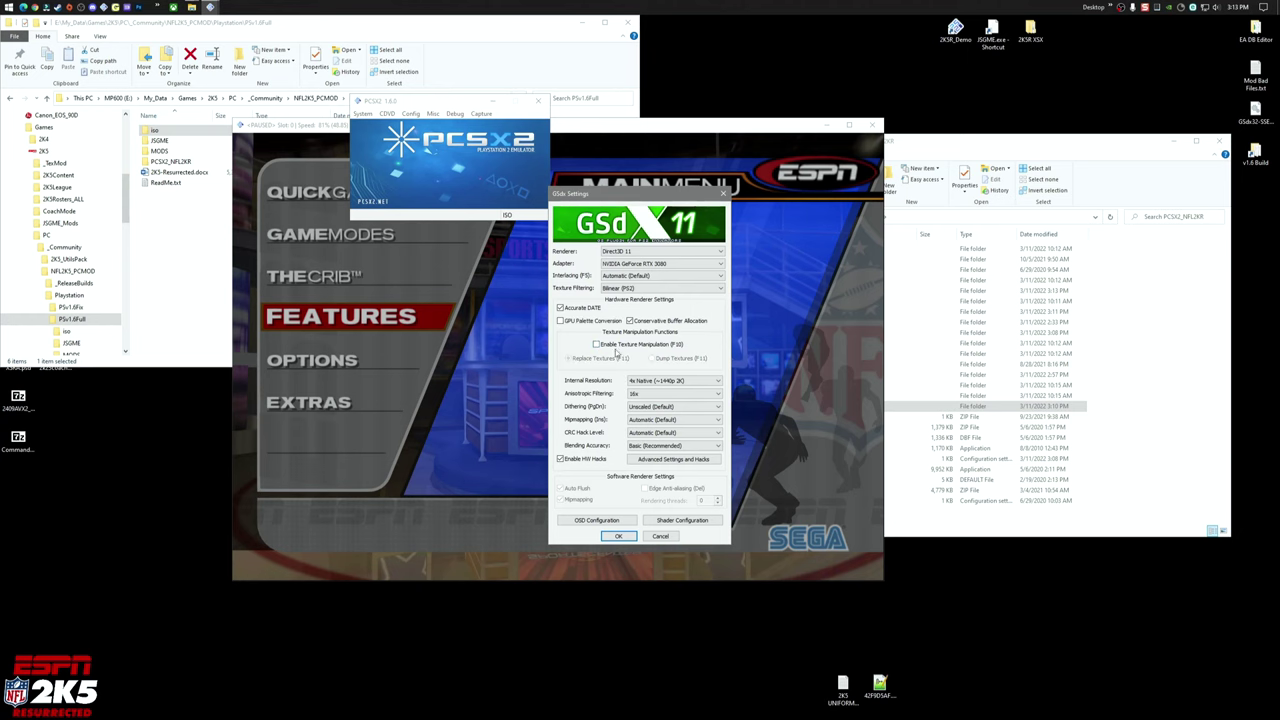
{"action": "left_click", "coordinate": [618, 537]}
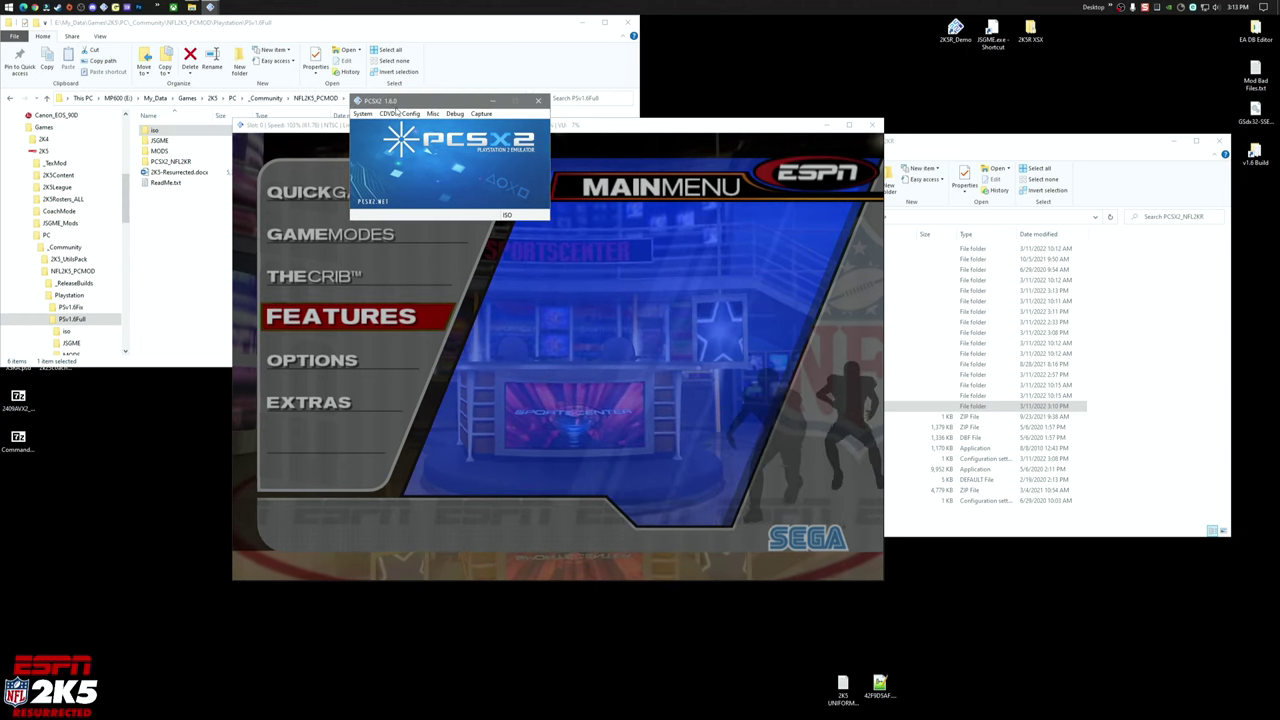
{"action": "left_click", "coordinate": [410, 114]}
{"action": "mouse_move", "coordinate": [430, 162]}
{"action": "left_click", "coordinate": [532, 202]}
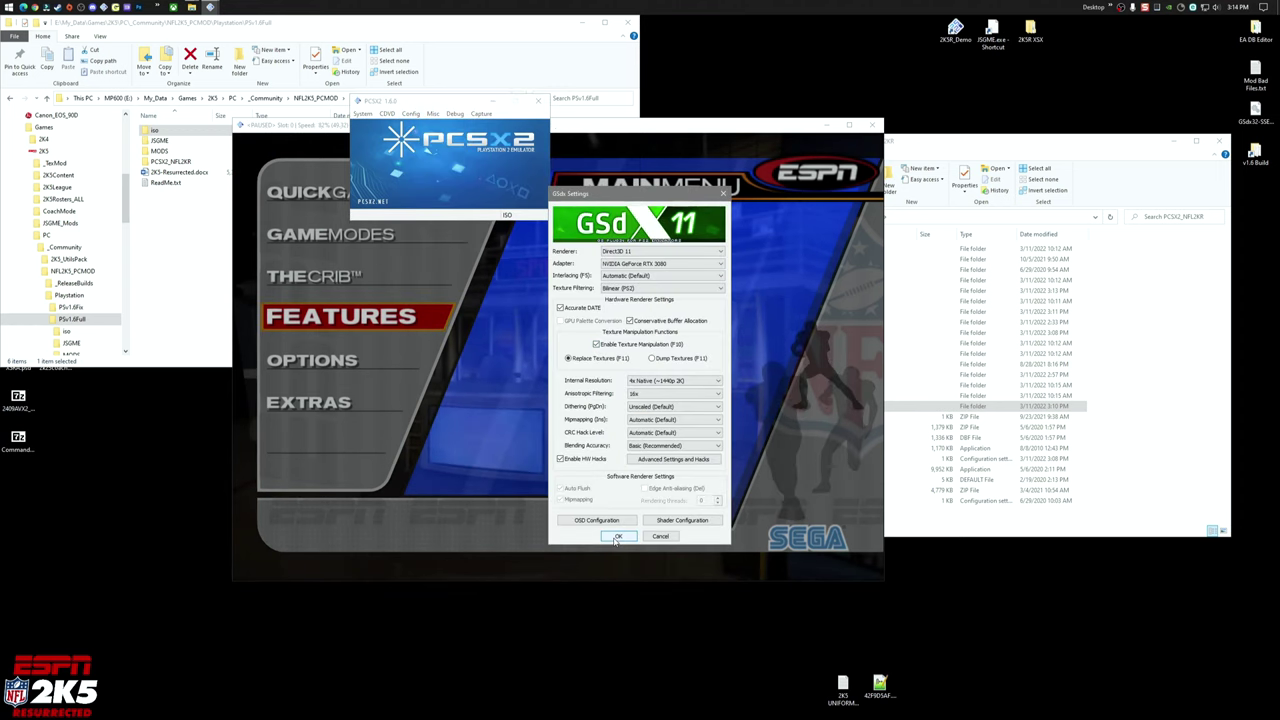
{"action": "left_click", "coordinate": [618, 537]}
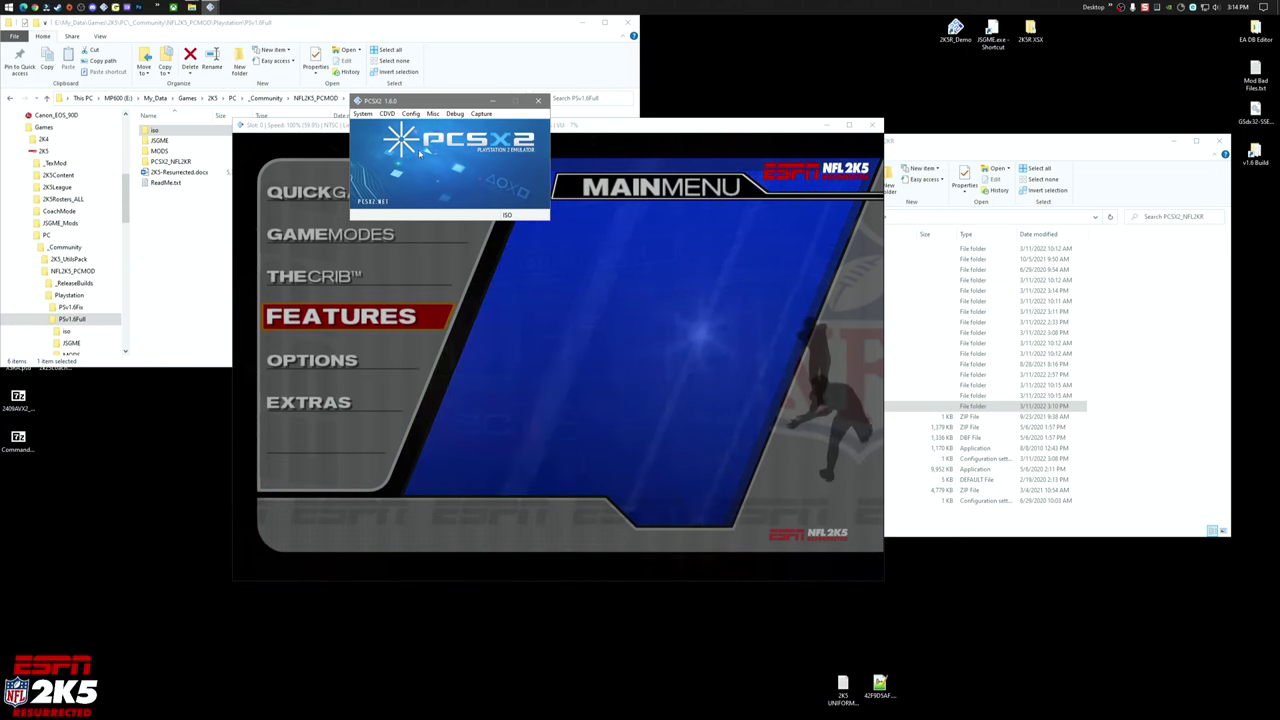
Return to the game, move through its main menu and open Options.
{"action": "key", "text": "Up"}
{"action": "key", "text": "Up"}
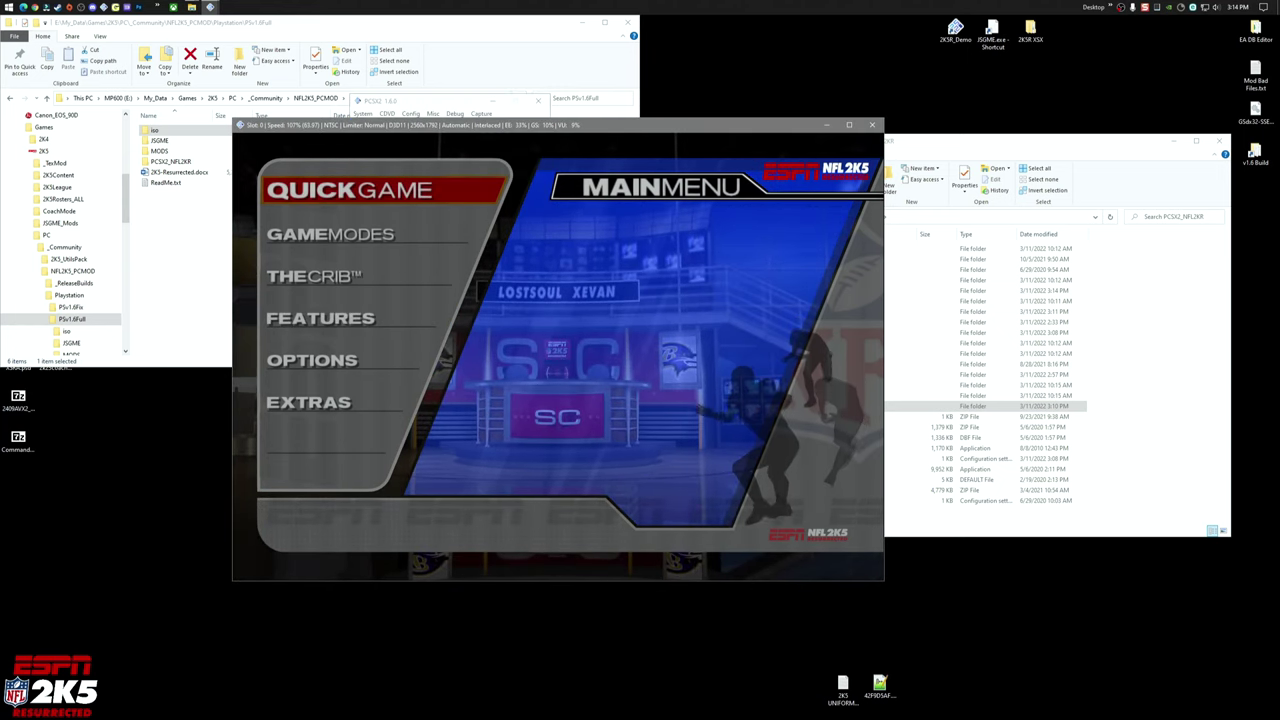
{"action": "key", "text": "Down"}
{"action": "key", "text": "Down"}
{"action": "key", "text": "Down"}
{"action": "key", "text": "Down"}
{"action": "key", "text": "Return"}
Open Load within the Load/Save options and accept losing any unsaved changes.
{"action": "key", "text": "Down"}
{"action": "key", "text": "Down"}
{"action": "key", "text": "Down"}
{"action": "key", "text": "Down"}
{"action": "key", "text": "Down"}
{"action": "key", "text": "Return"}
{"action": "key", "text": "Return"}
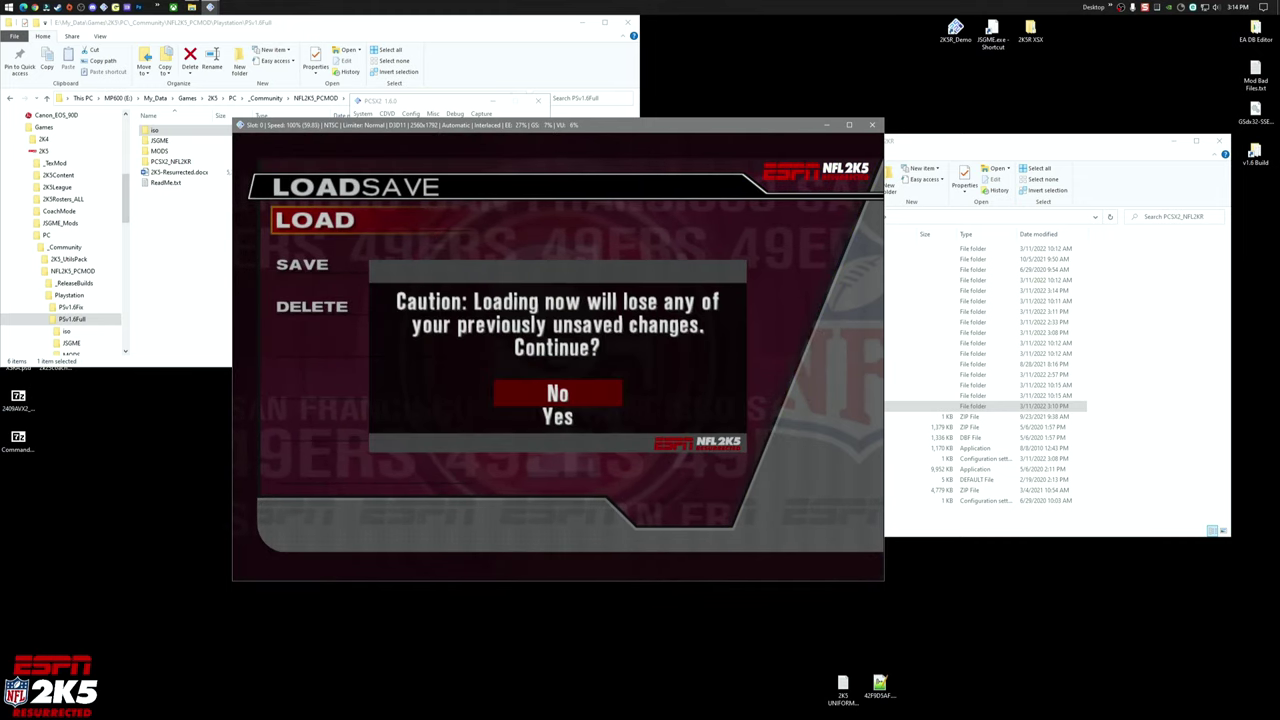
{"action": "key", "text": "Down"}
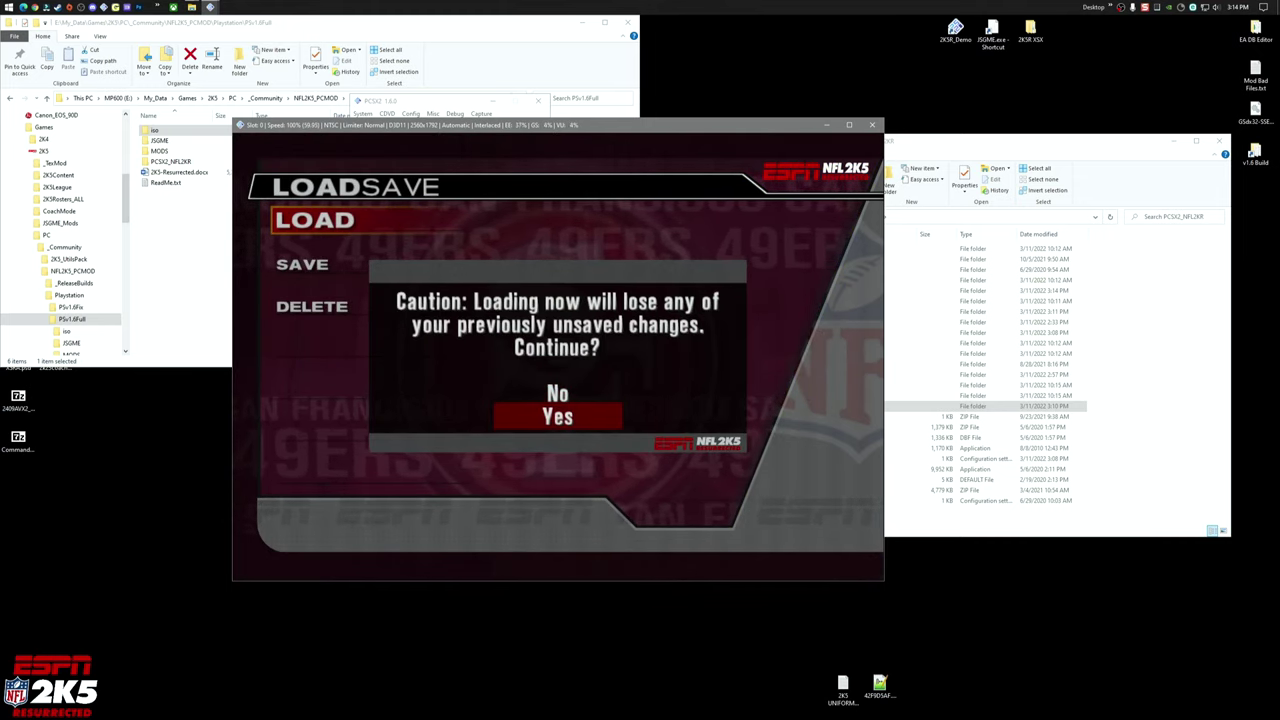
{"action": "key", "text": "Return"}
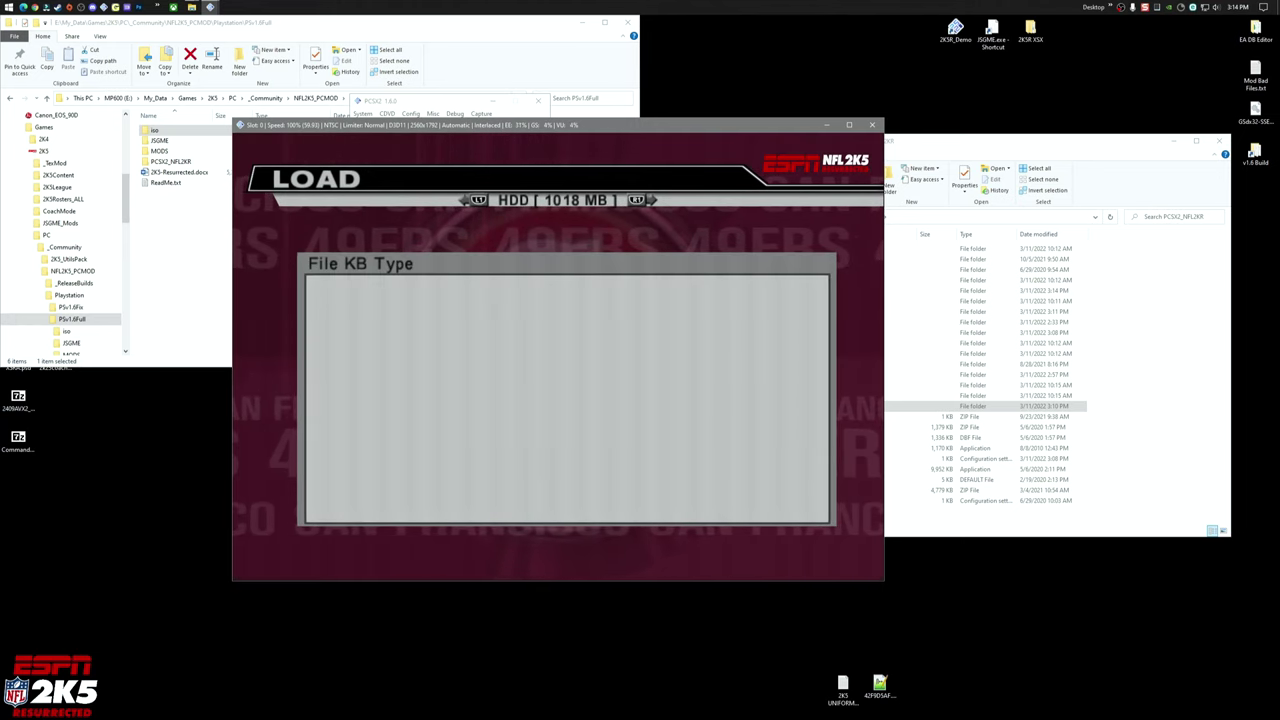
Switch the load screen to memory card slot 2 and look through its roster and franchise files.
{"action": "key", "text": "q"}
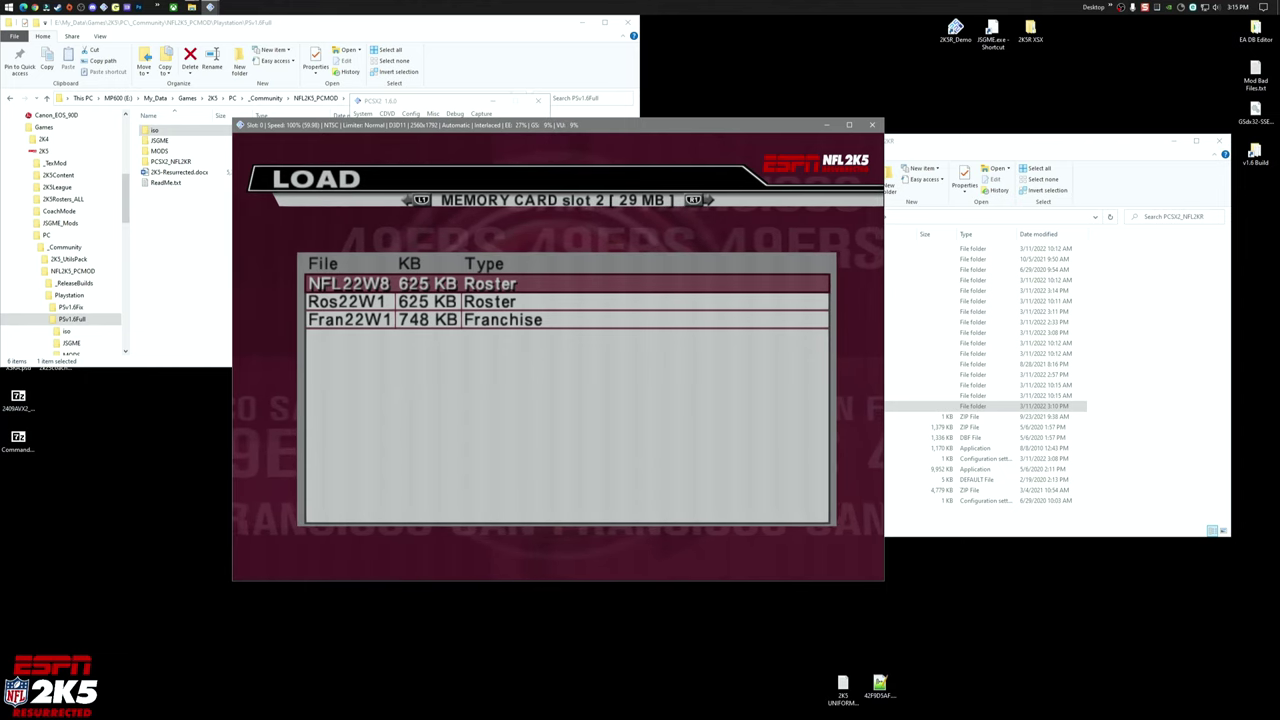
{"action": "key", "text": "Down"}
{"action": "key", "text": "Down"}
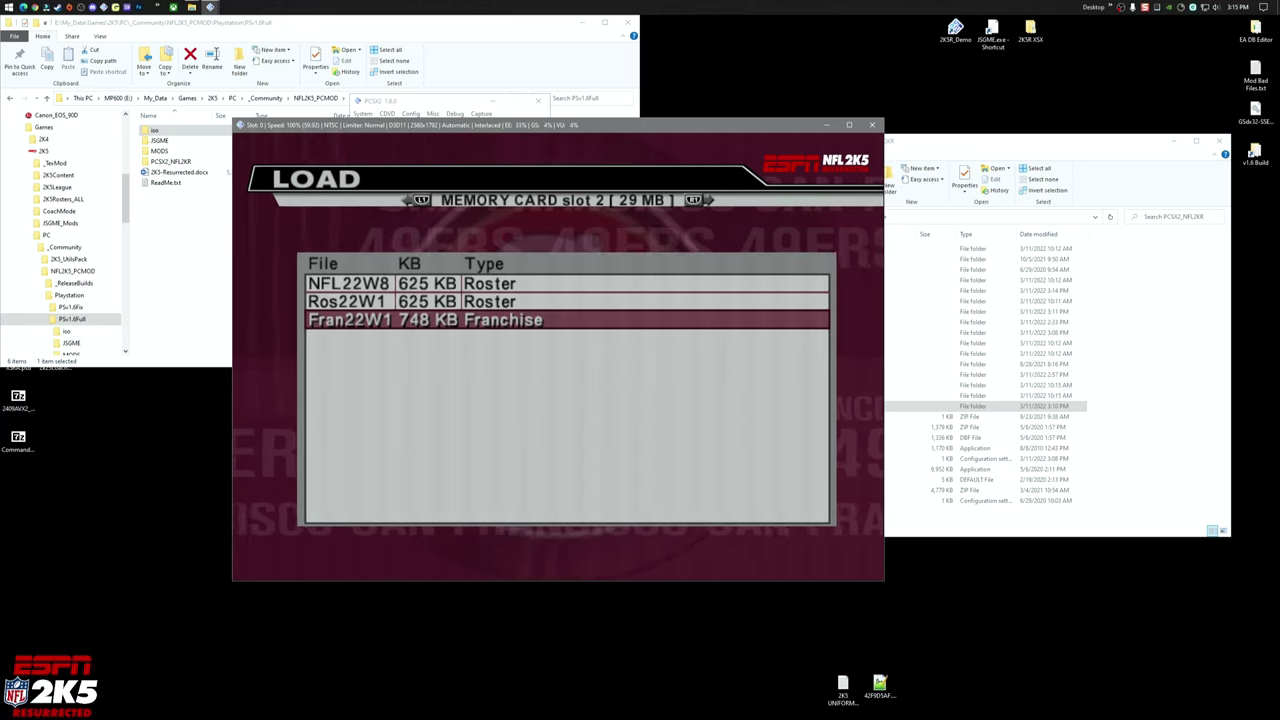
Leave the load and options screens without loading a file and return to Quick Game in the main menu.
{"action": "key", "text": "Escape"}
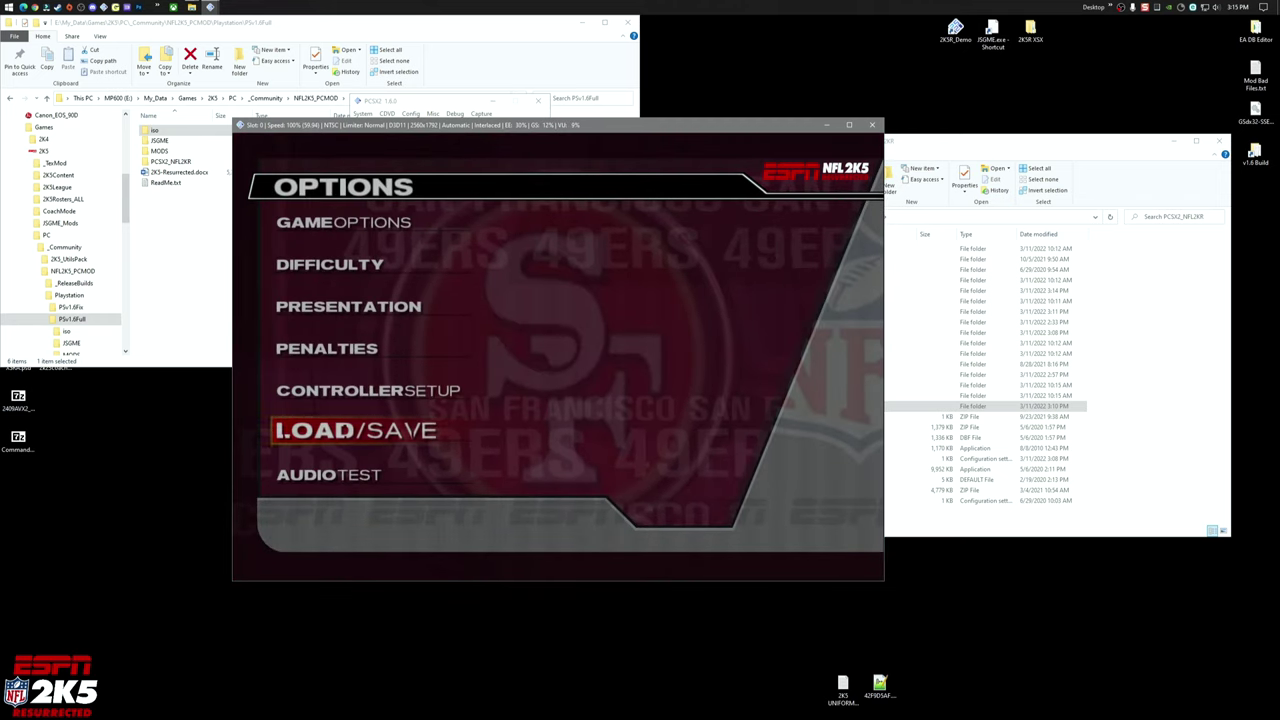
{"action": "key", "text": "Escape"}
{"action": "key", "text": "Up"}
{"action": "key", "text": "Up"}
{"action": "key", "text": "Up"}
{"action": "key", "text": "Up"}
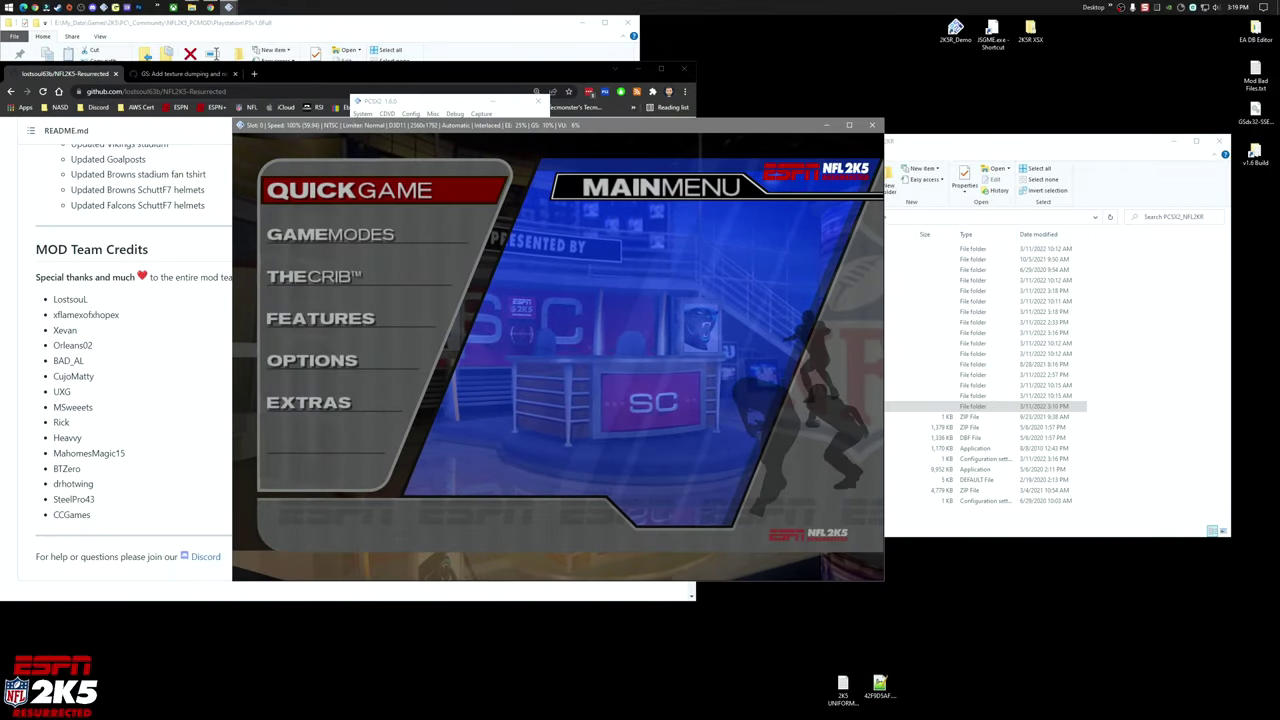
Switch to the browser, open the GME Mod Pkgs page from the NFL2K5-Resurrected README and examine the available mods table.
{"action": "left_click", "coordinate": [300, 28]}
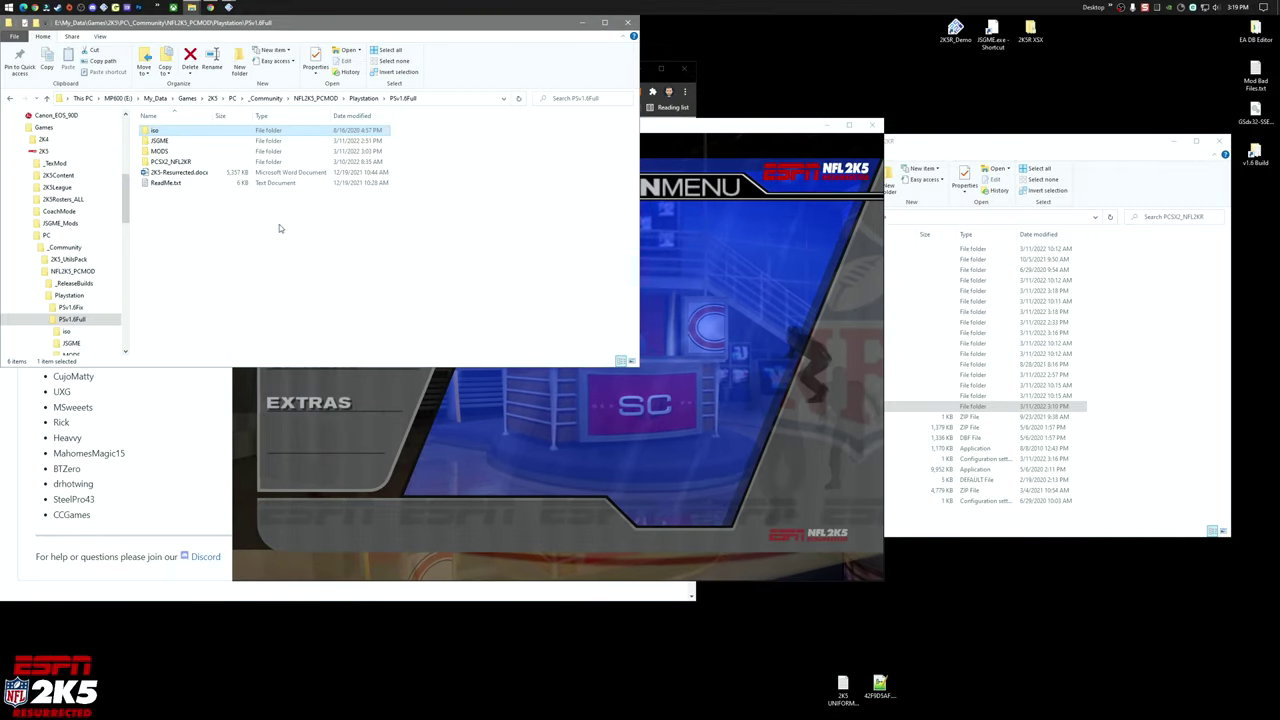
{"action": "left_click", "coordinate": [174, 395]}
{"action": "scroll", "coordinate": [233, 290], "scroll_direction": "up", "scroll_amount": 15}
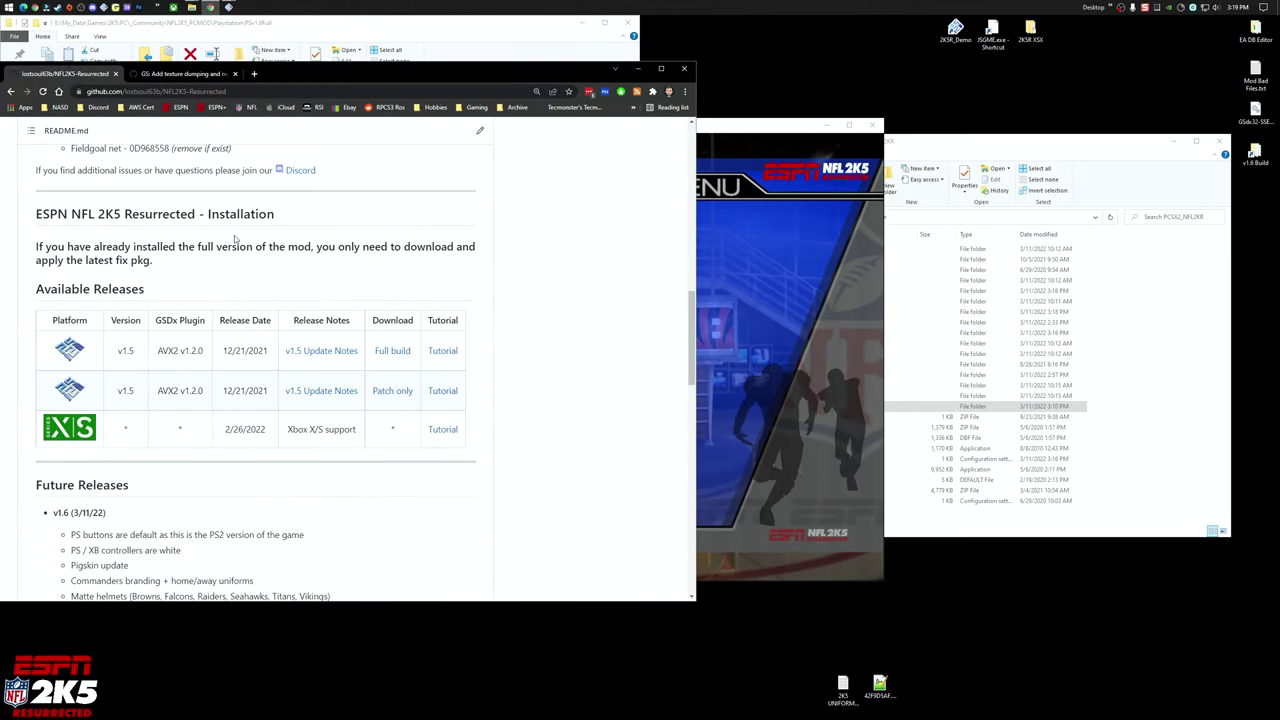
{"action": "scroll", "coordinate": [235, 238], "scroll_direction": "up", "scroll_amount": 4}
{"action": "left_click", "coordinate": [148, 260]}
{"action": "scroll", "coordinate": [386, 349], "scroll_direction": "down", "scroll_amount": 8}
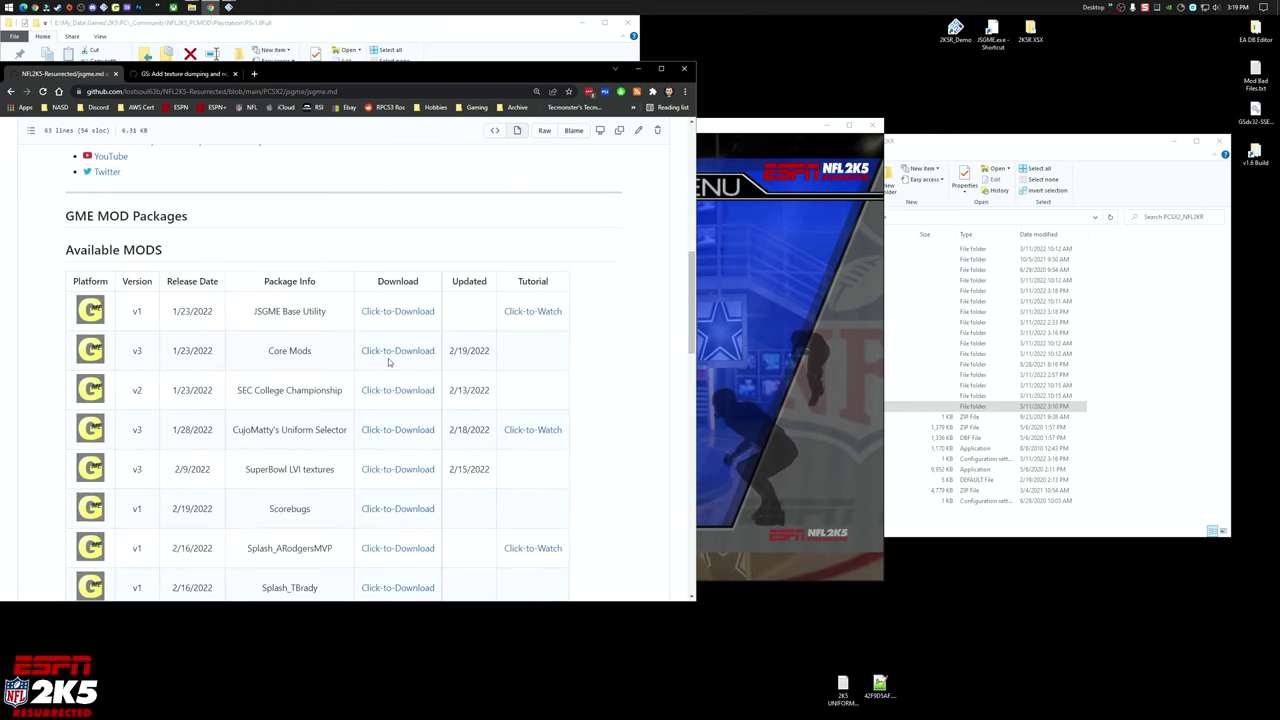
{"action": "scroll", "coordinate": [389, 362], "scroll_direction": "down", "scroll_amount": 1}
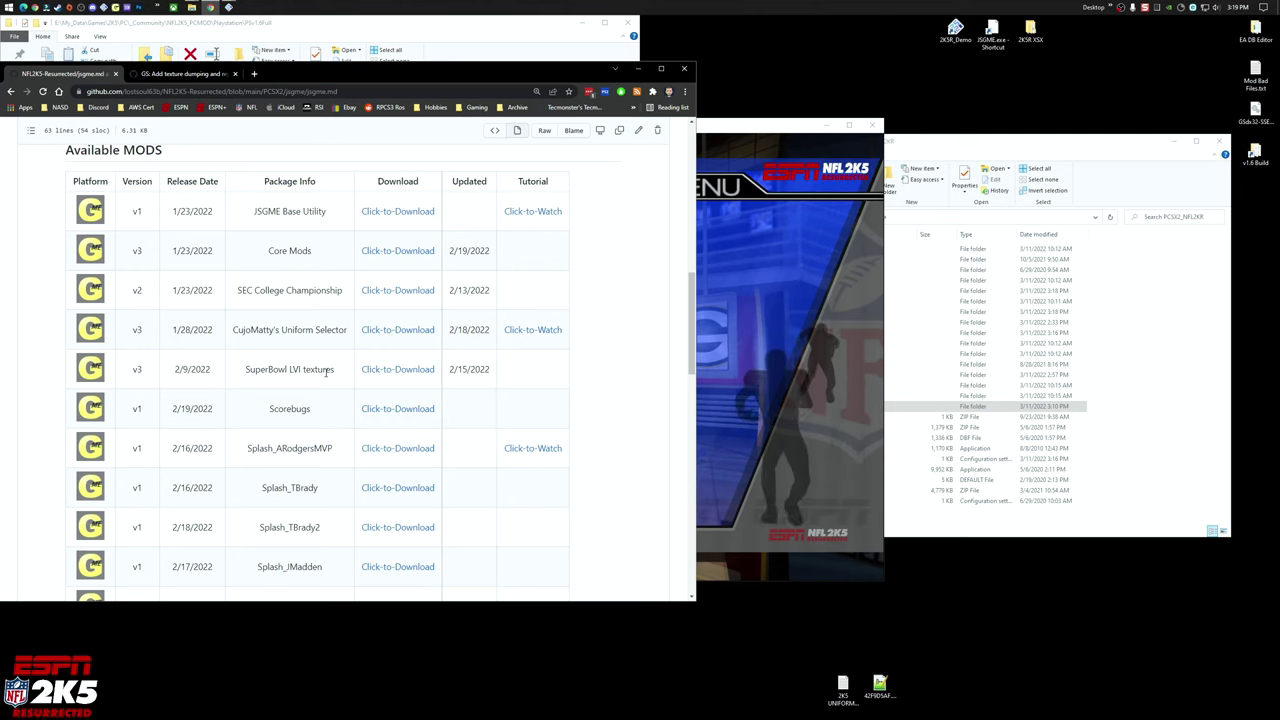
{"action": "scroll", "coordinate": [388, 374], "scroll_direction": "down", "scroll_amount": 1}
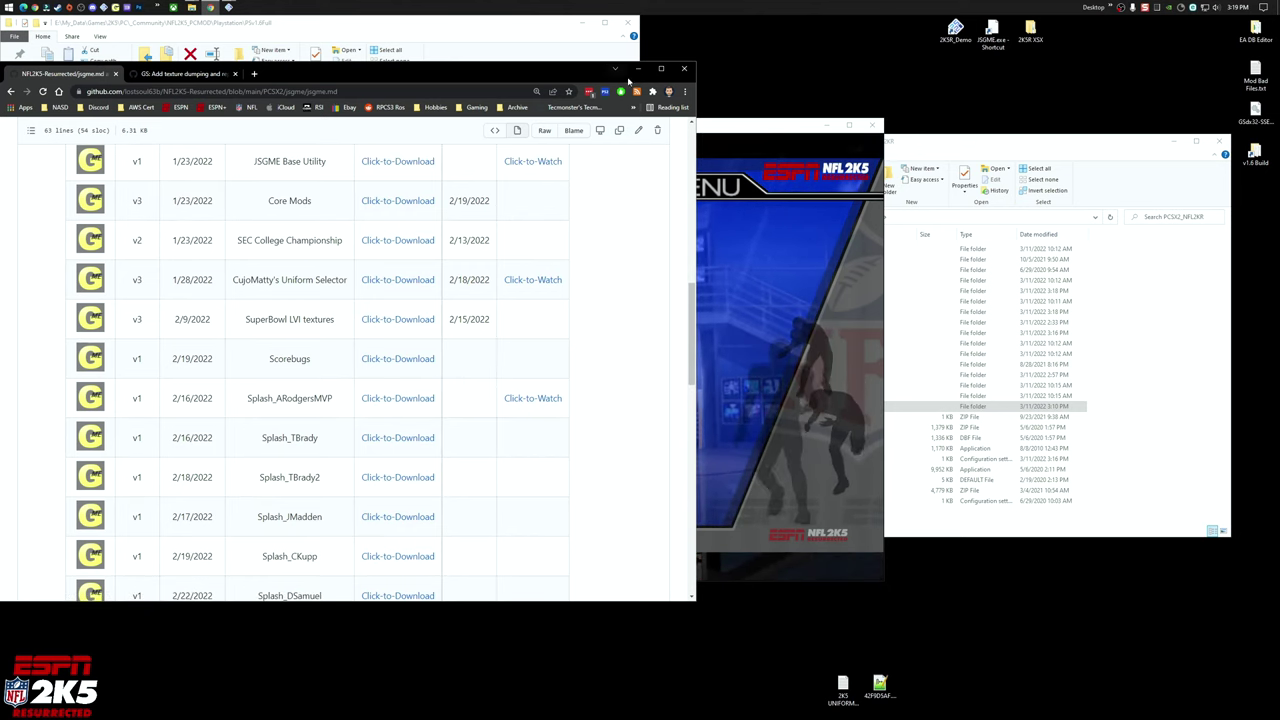
Launch 2K5R_Demo and the JSGME mod manager from the desktop, placing the Generic Mod Enabler window over the game.
{"action": "double_click", "coordinate": [955, 32]}
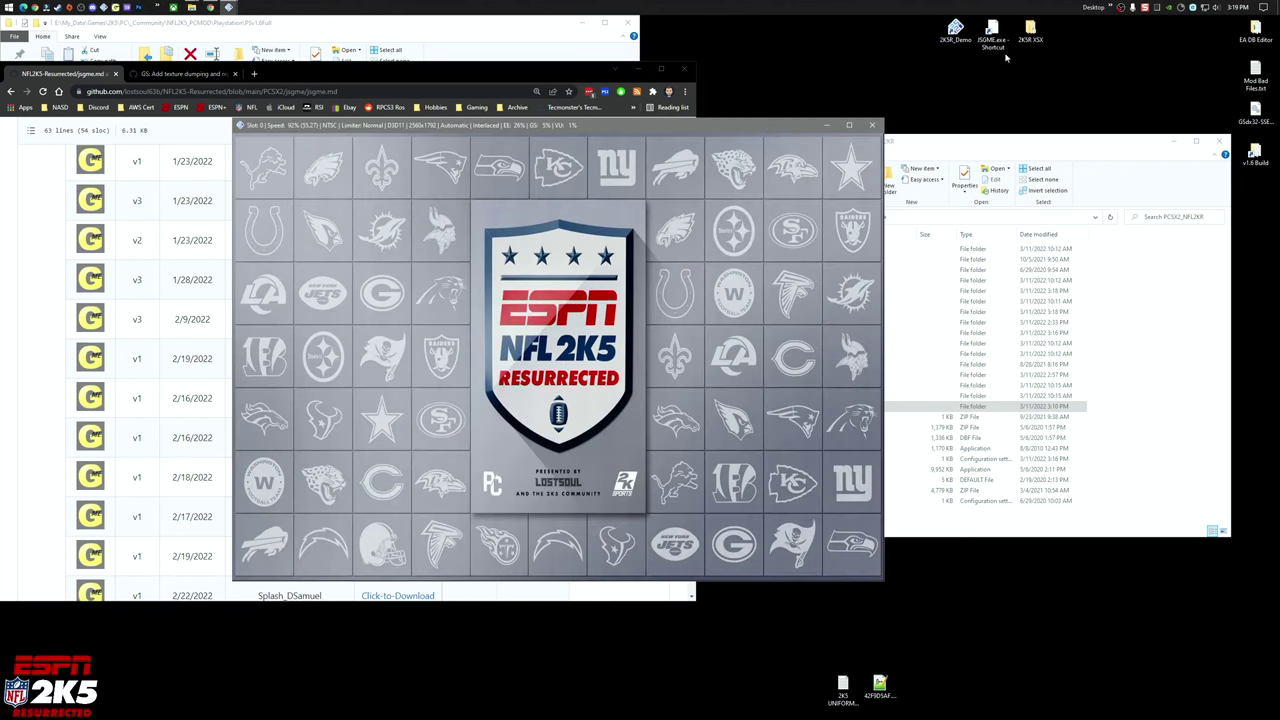
{"action": "double_click", "coordinate": [995, 40]}
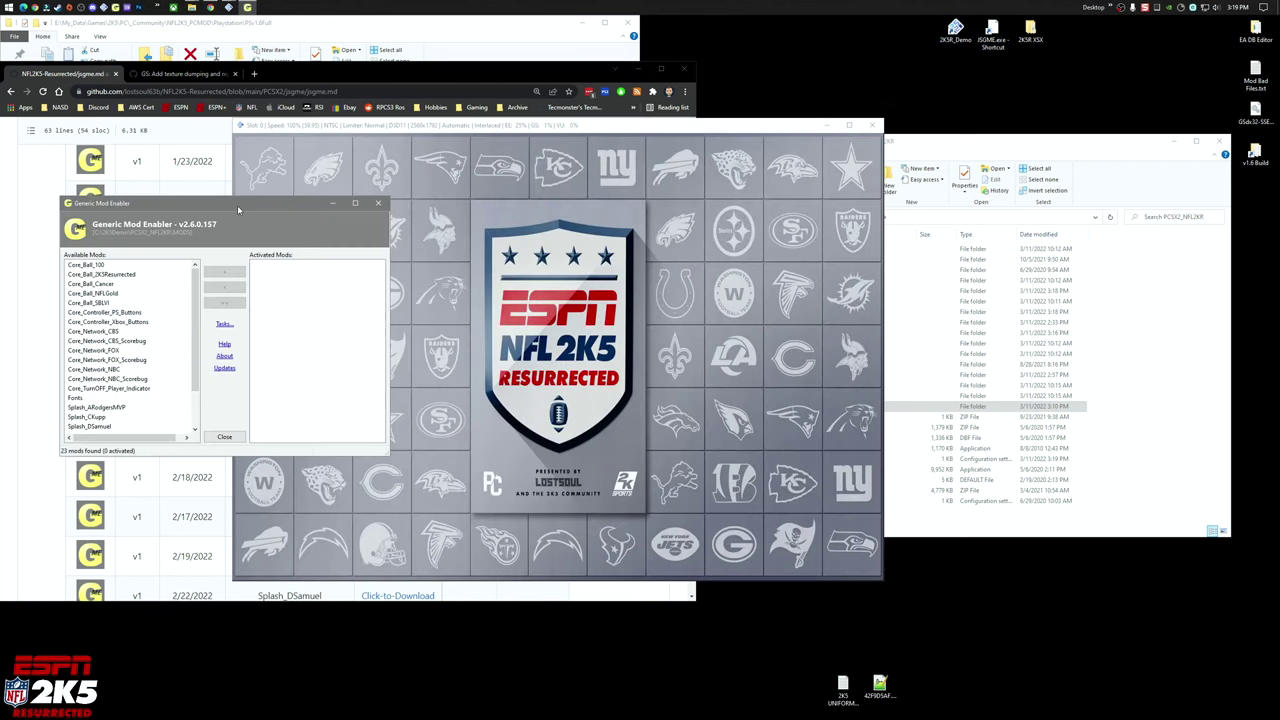
{"action": "left_click_drag", "start_coordinate": [237, 205], "coordinate": [282, 174]}
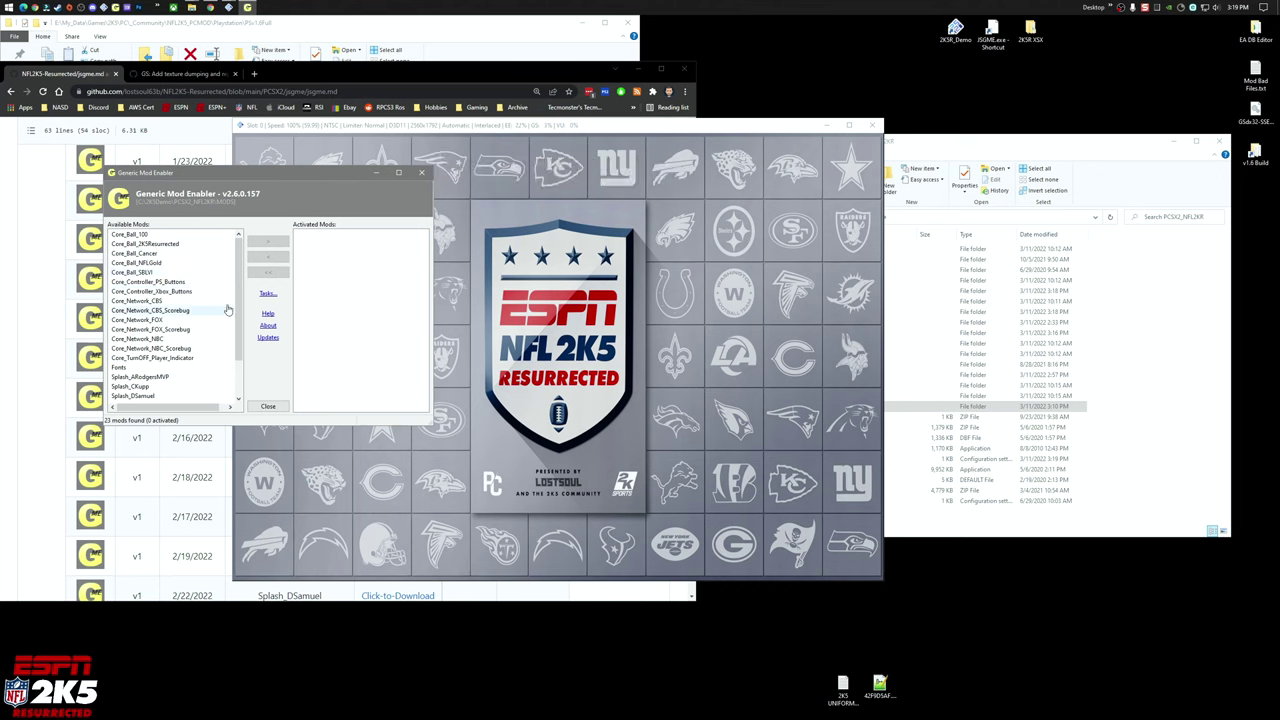
Activate the Splash_DSamuel mod in Generic Mod Enabler, view the new splash screen in the game, and close the mod manager.
{"action": "scroll", "coordinate": [229, 308], "scroll_direction": "down", "scroll_amount": 2}
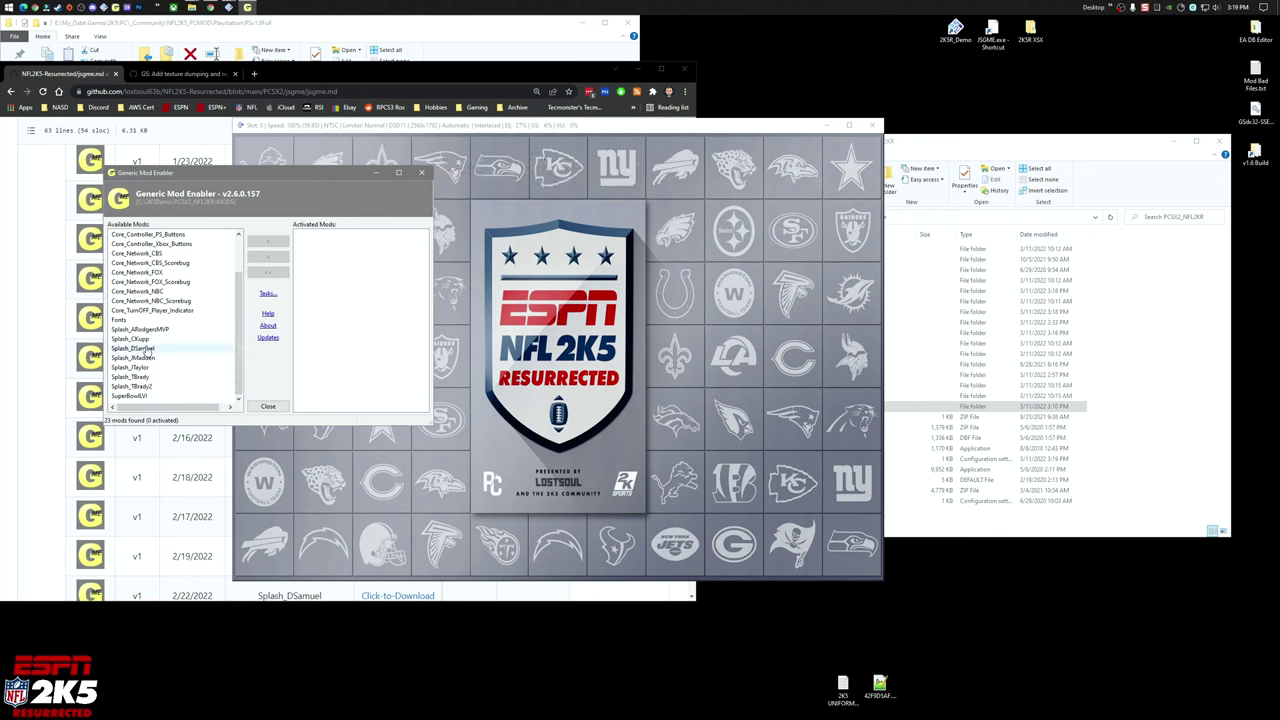
{"action": "left_click", "coordinate": [147, 349]}
{"action": "left_click", "coordinate": [270, 245]}
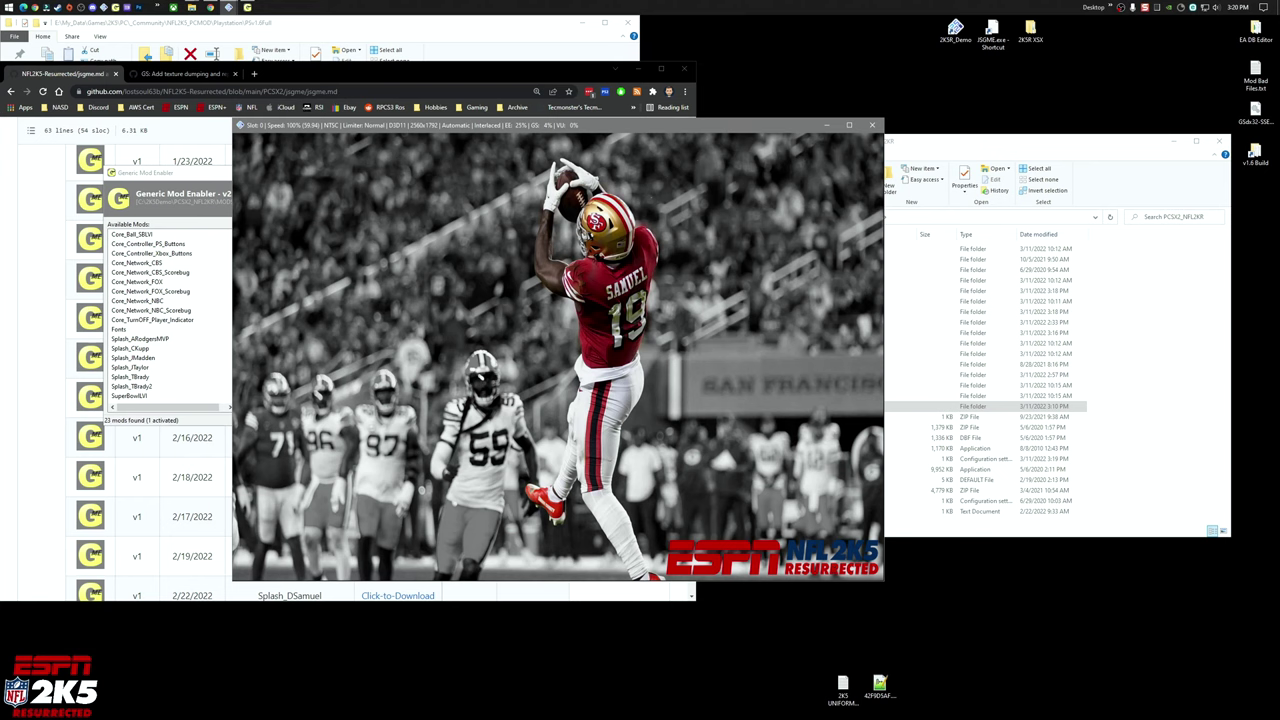
{"action": "left_click_drag", "start_coordinate": [208, 178], "coordinate": [267, 160]}
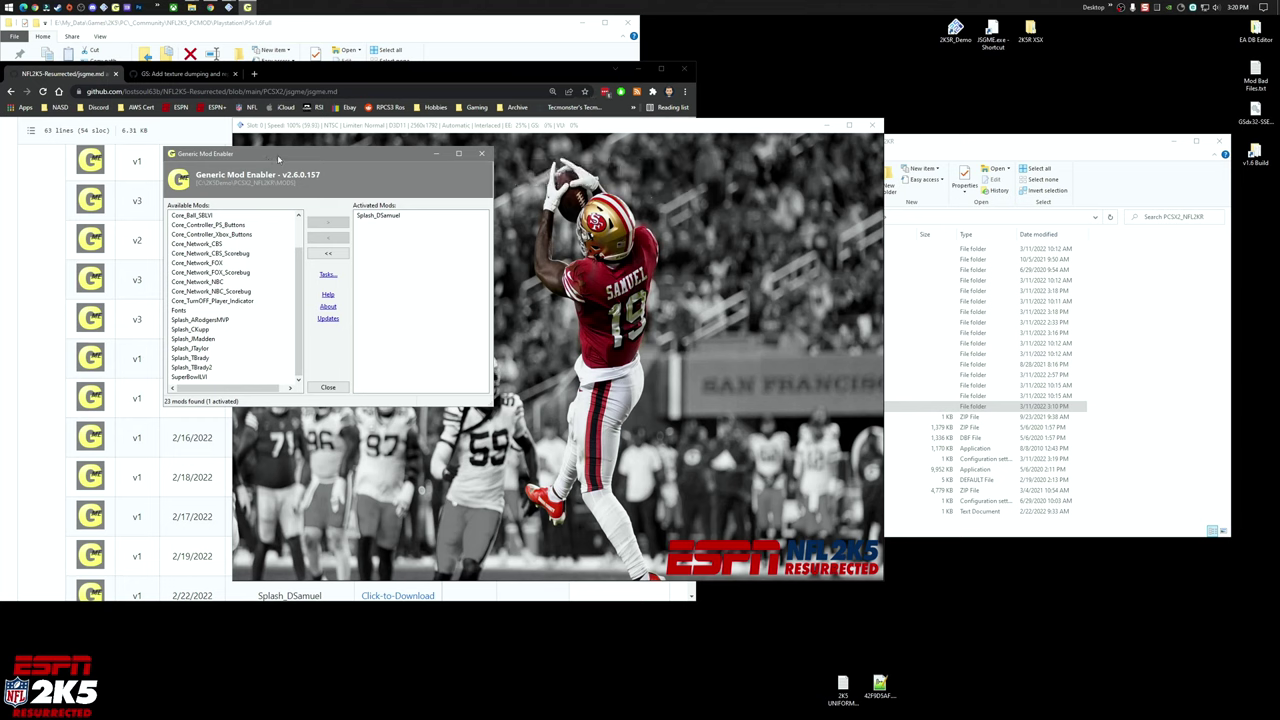
{"action": "left_click", "coordinate": [328, 387]}
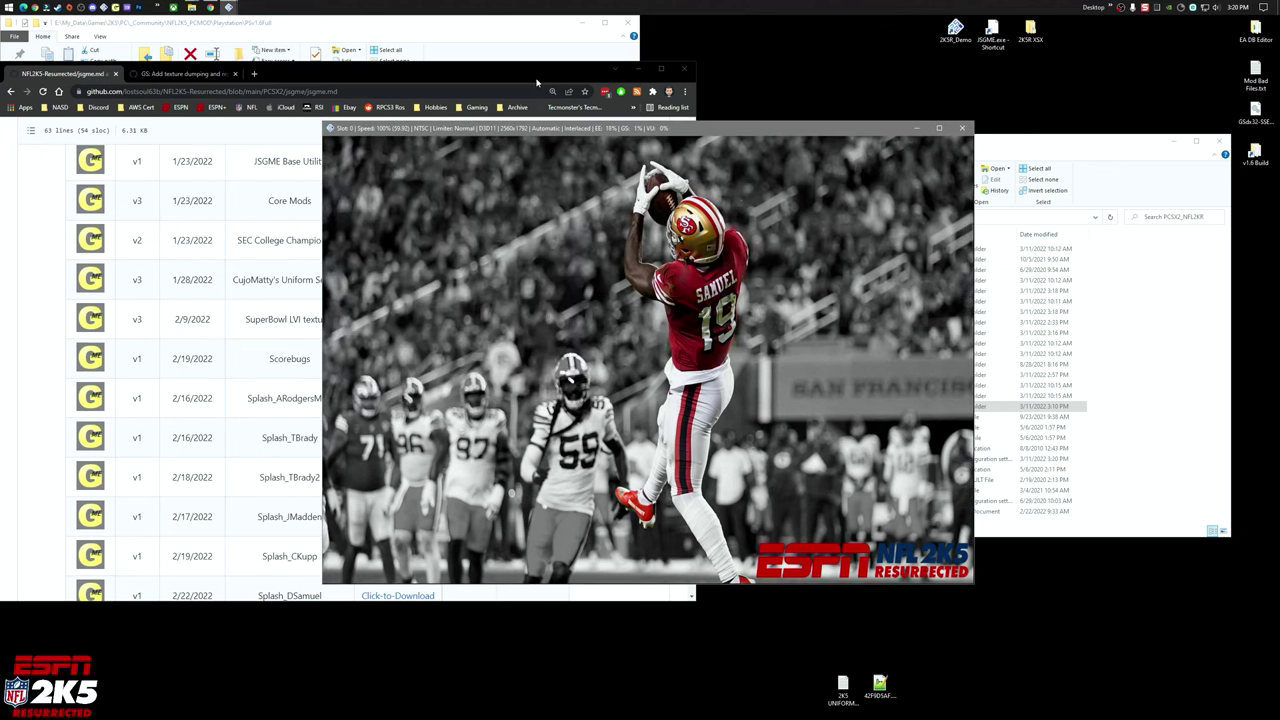
Switch to the browser, return to the NFL2K5-Resurrected repository's main page and review the README's links and known mod issues.
{"action": "left_click", "coordinate": [488, 84]}
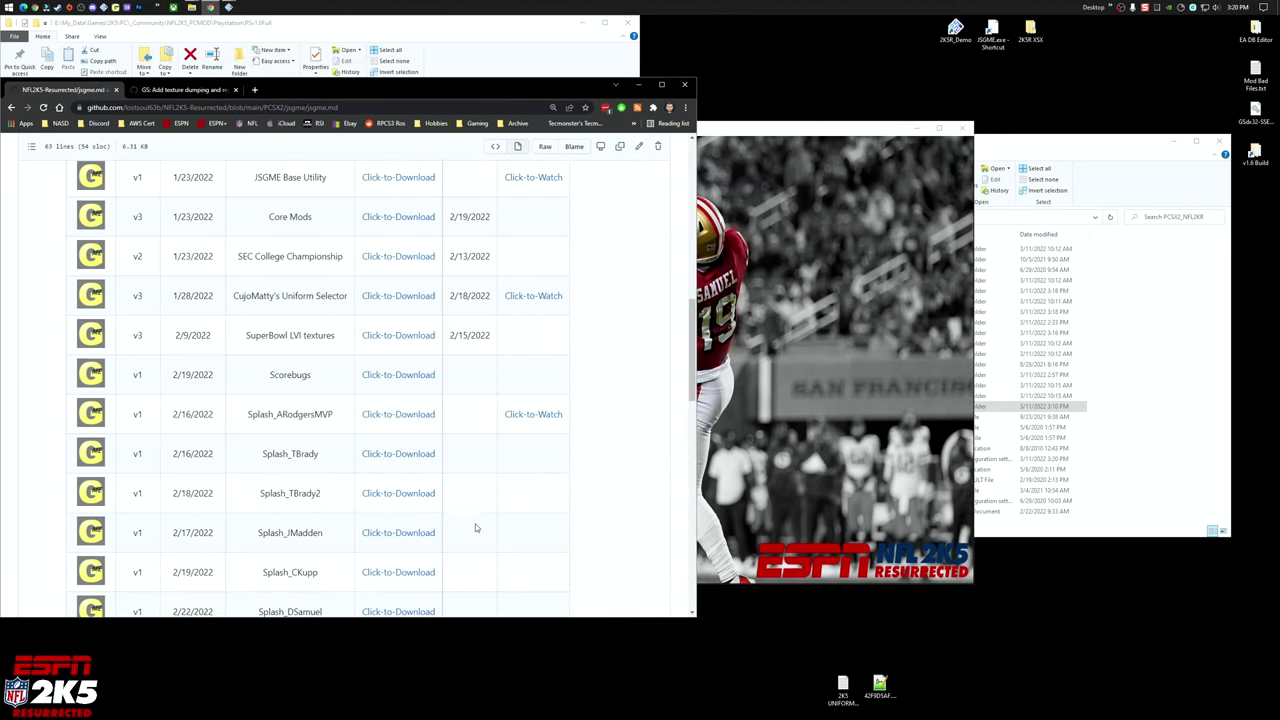
{"action": "scroll", "coordinate": [496, 492], "scroll_direction": "up", "scroll_amount": 10}
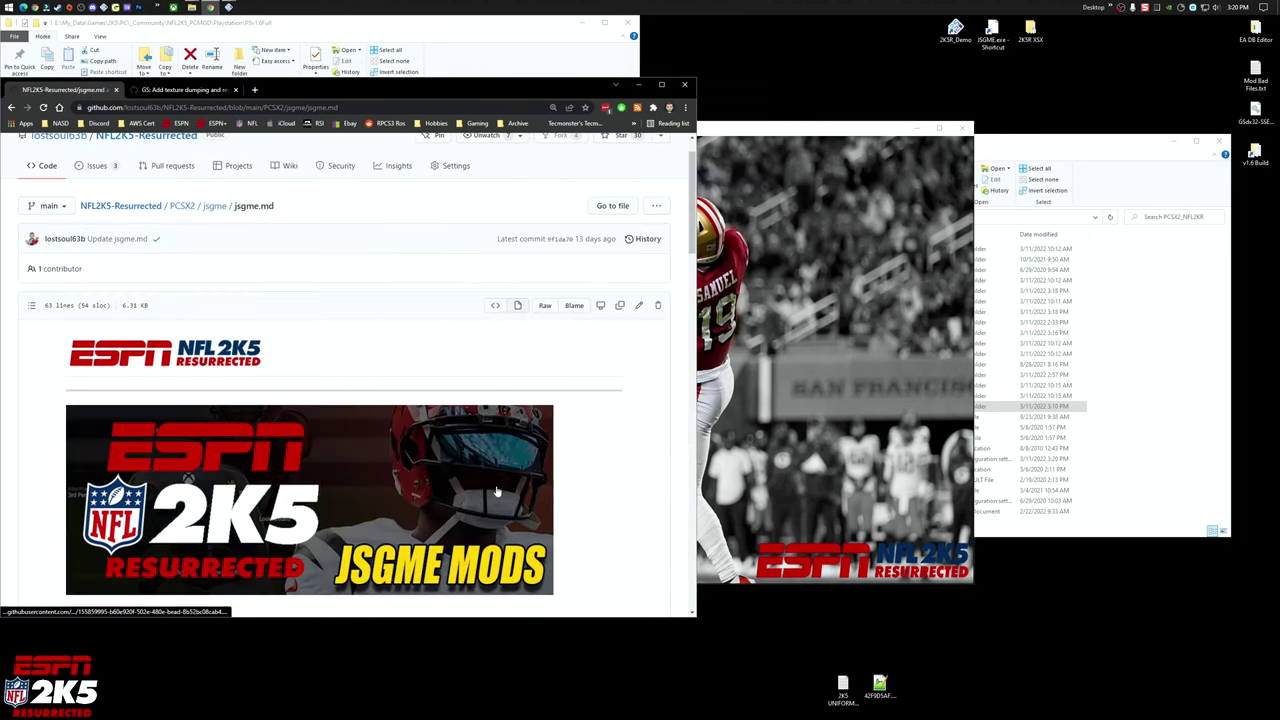
{"action": "left_click", "coordinate": [120, 205]}
{"action": "scroll", "coordinate": [381, 310], "scroll_direction": "down", "scroll_amount": 3}
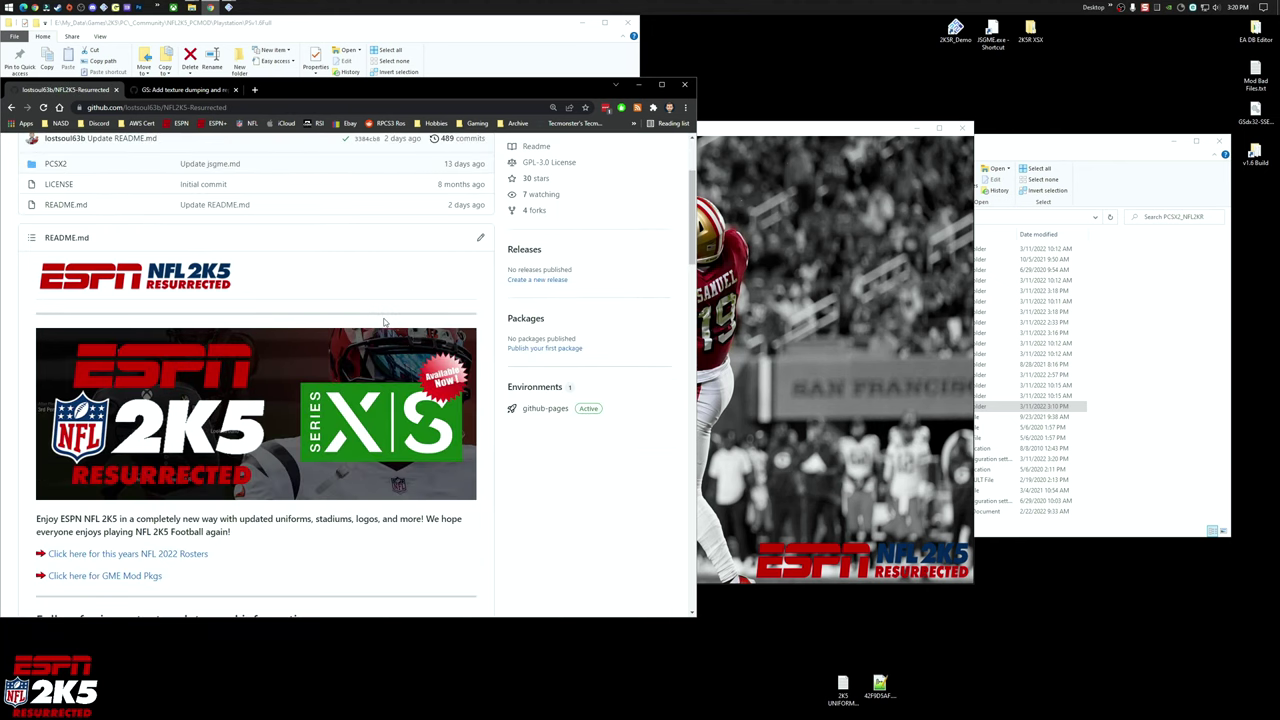
{"action": "scroll", "coordinate": [383, 323], "scroll_direction": "down", "scroll_amount": 1}
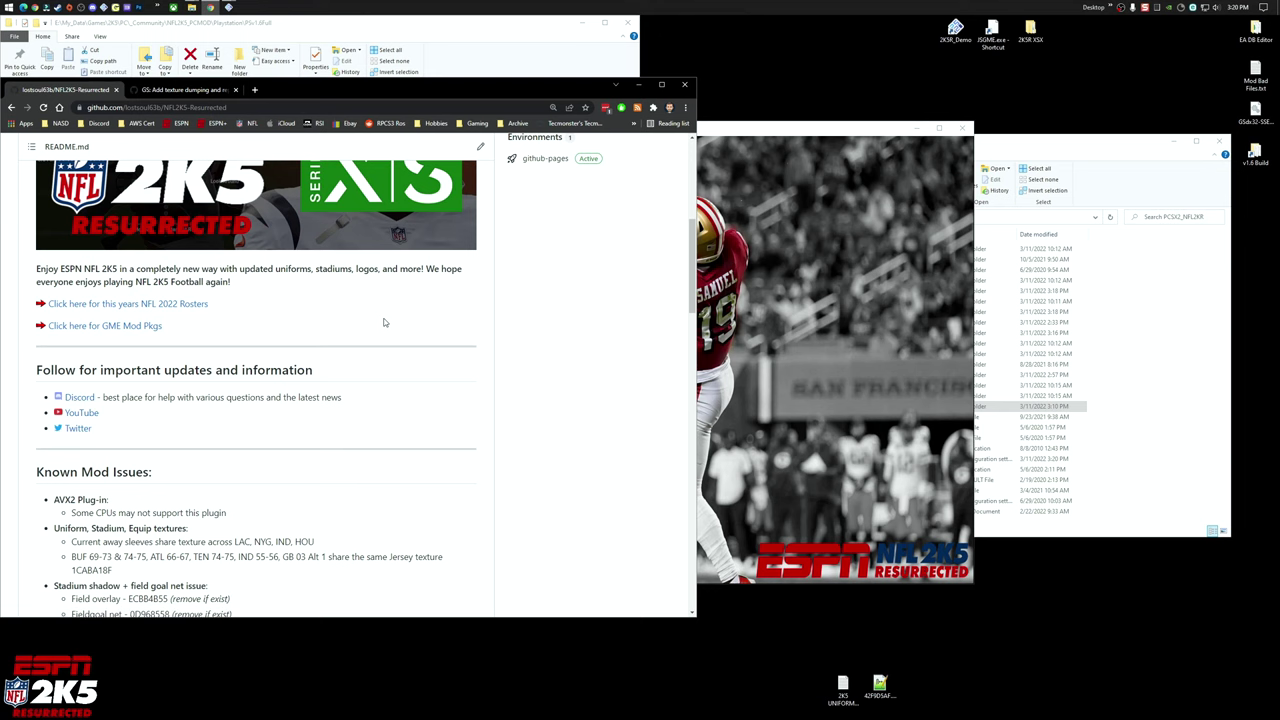
Bring the running game window to the front and close it.
{"action": "left_click", "coordinate": [830, 128]}
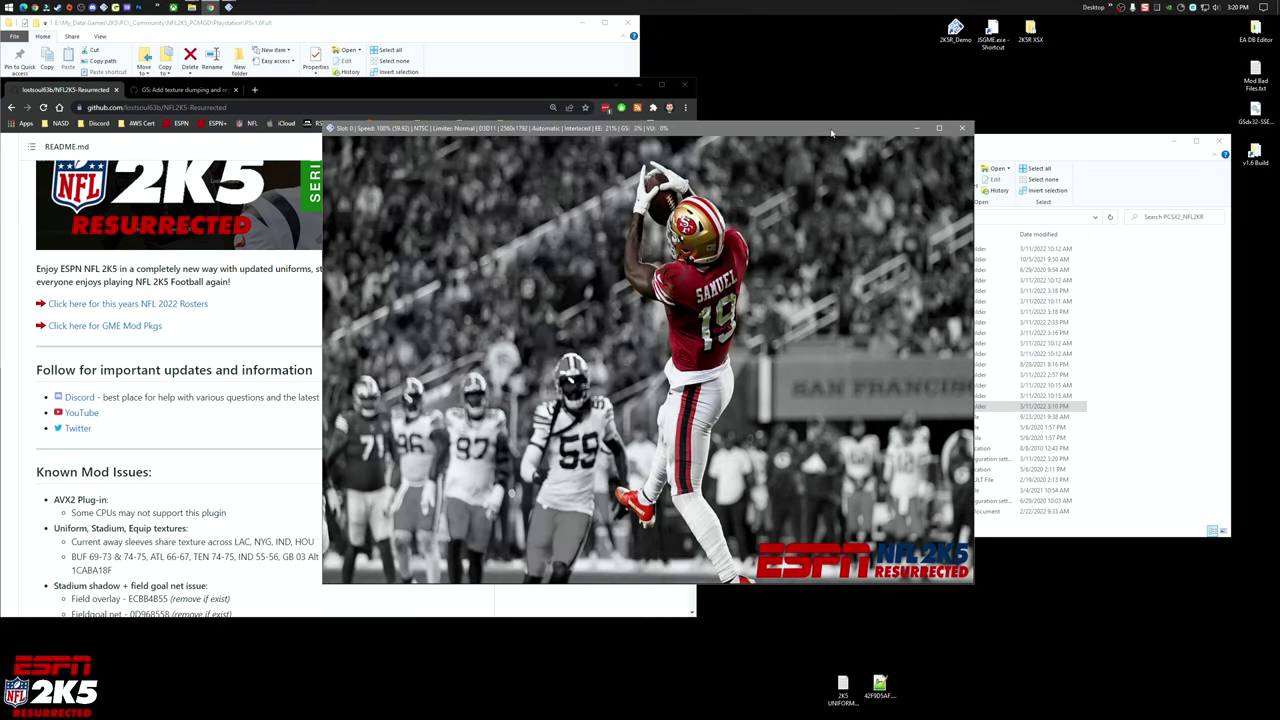
{"action": "left_click", "coordinate": [962, 128]}
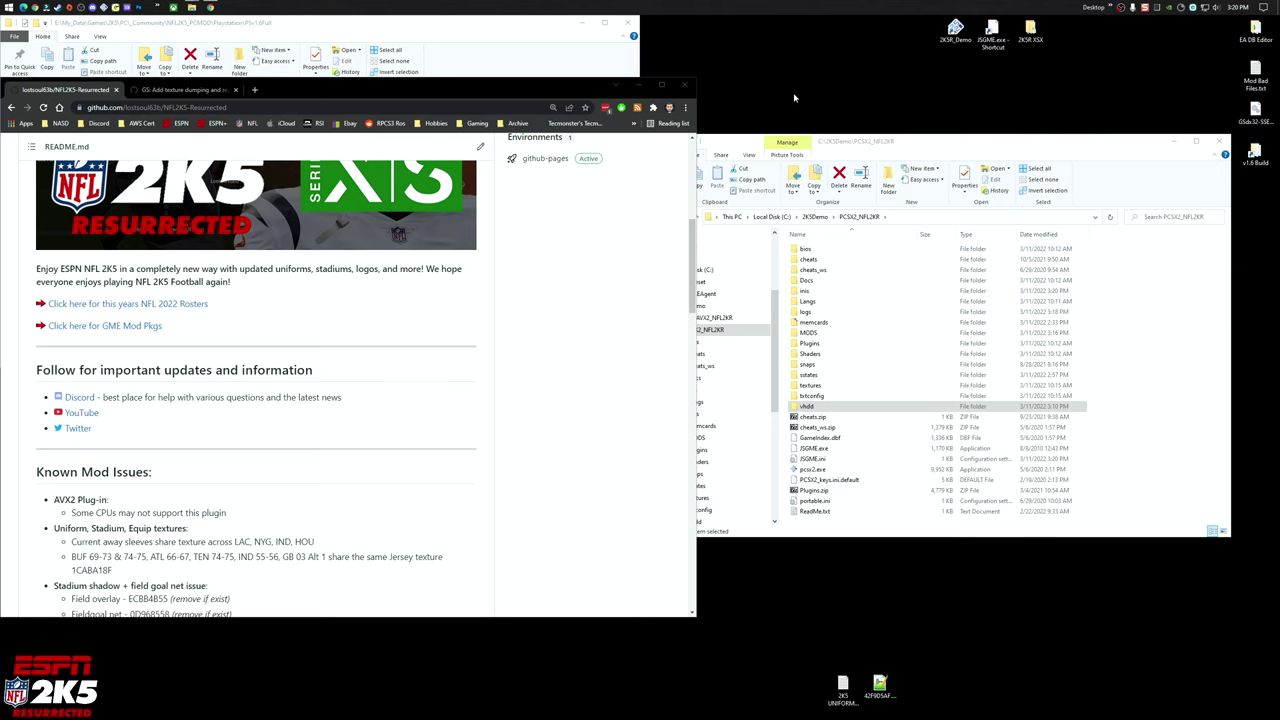
Switch to the browser page of PCSX2 pull request #5547 and highlight part of its texture dumping and replacement title.
{"action": "left_click", "coordinate": [203, 90]}
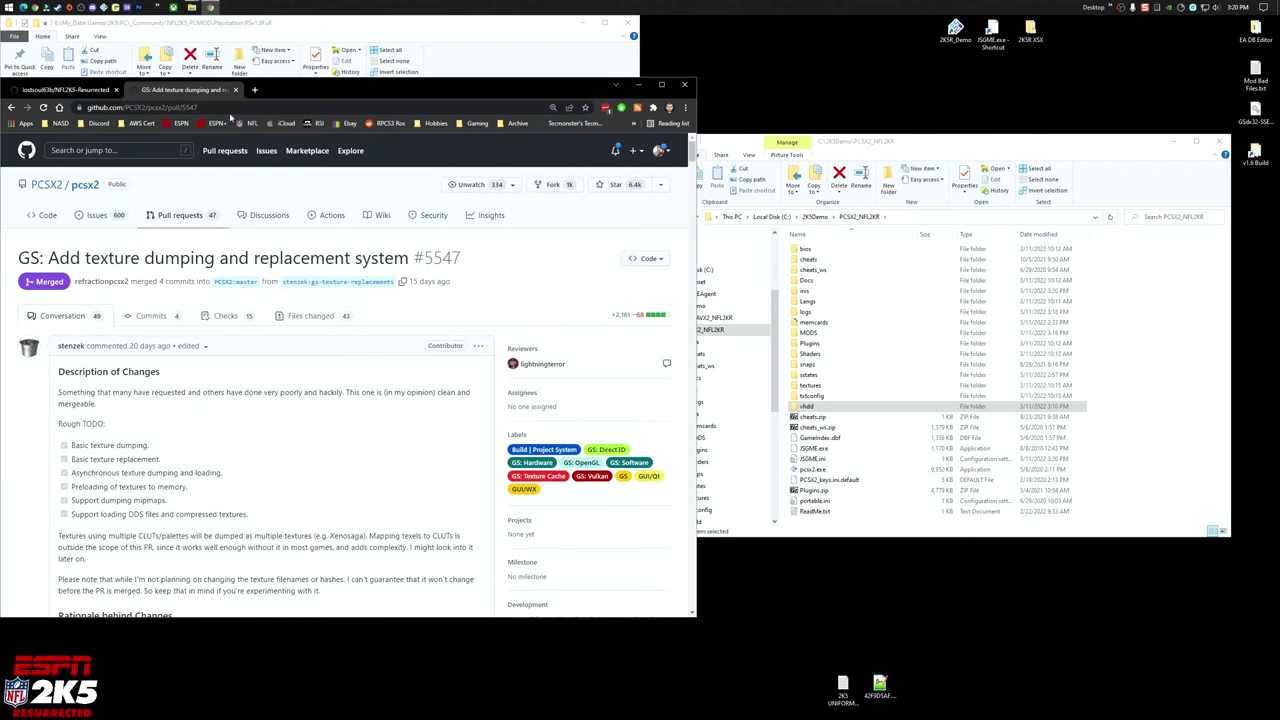
{"action": "left_click_drag", "start_coordinate": [194, 258], "coordinate": [406, 259]}
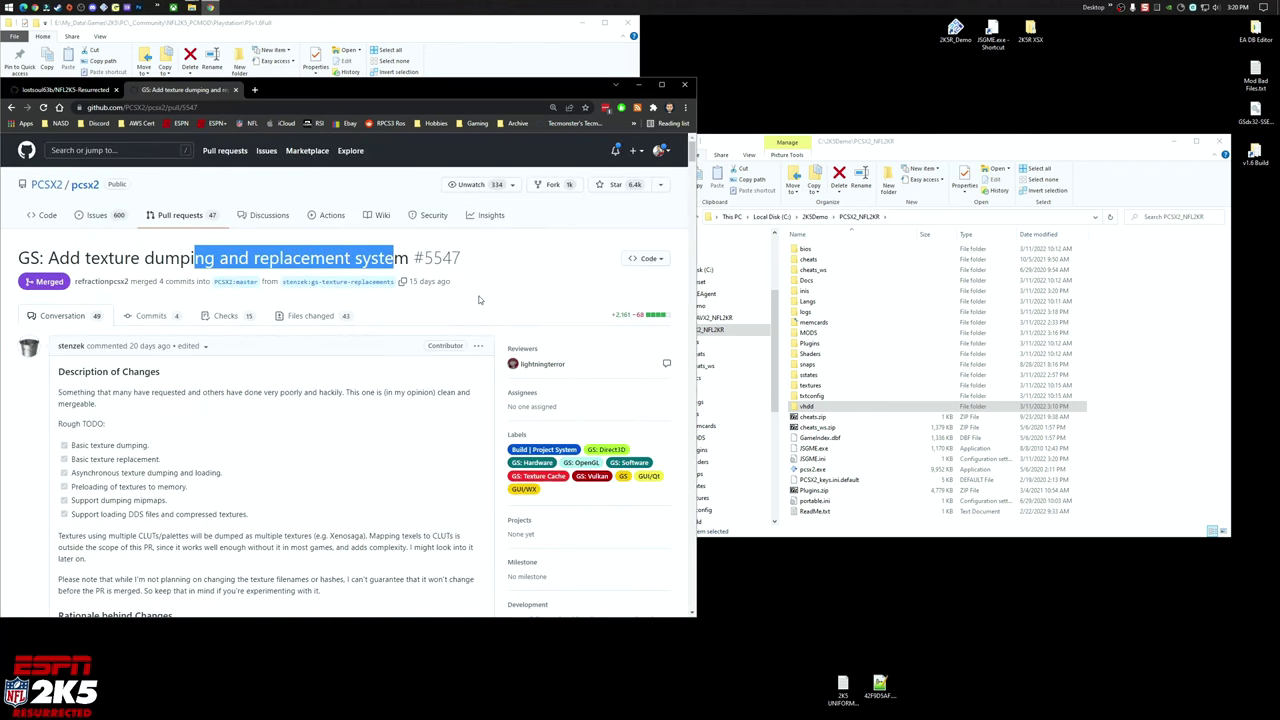
Skim the pull request's description, return to the NFL2K5-Resurrected repository page and review the README's releases, future release notes and mod team credits.
{"action": "scroll", "coordinate": [362, 443], "scroll_direction": "down", "scroll_amount": 2}
{"action": "scroll", "coordinate": [362, 443], "scroll_direction": "up", "scroll_amount": 1}
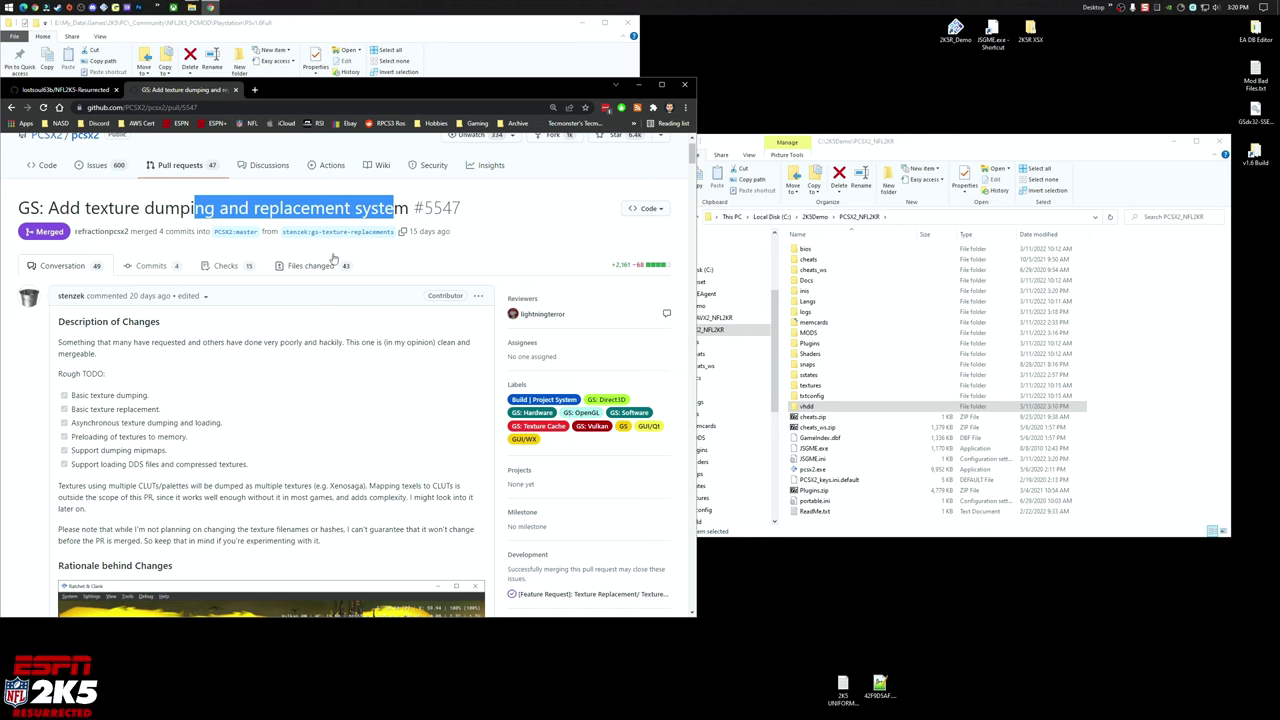
{"action": "left_click", "coordinate": [91, 91]}
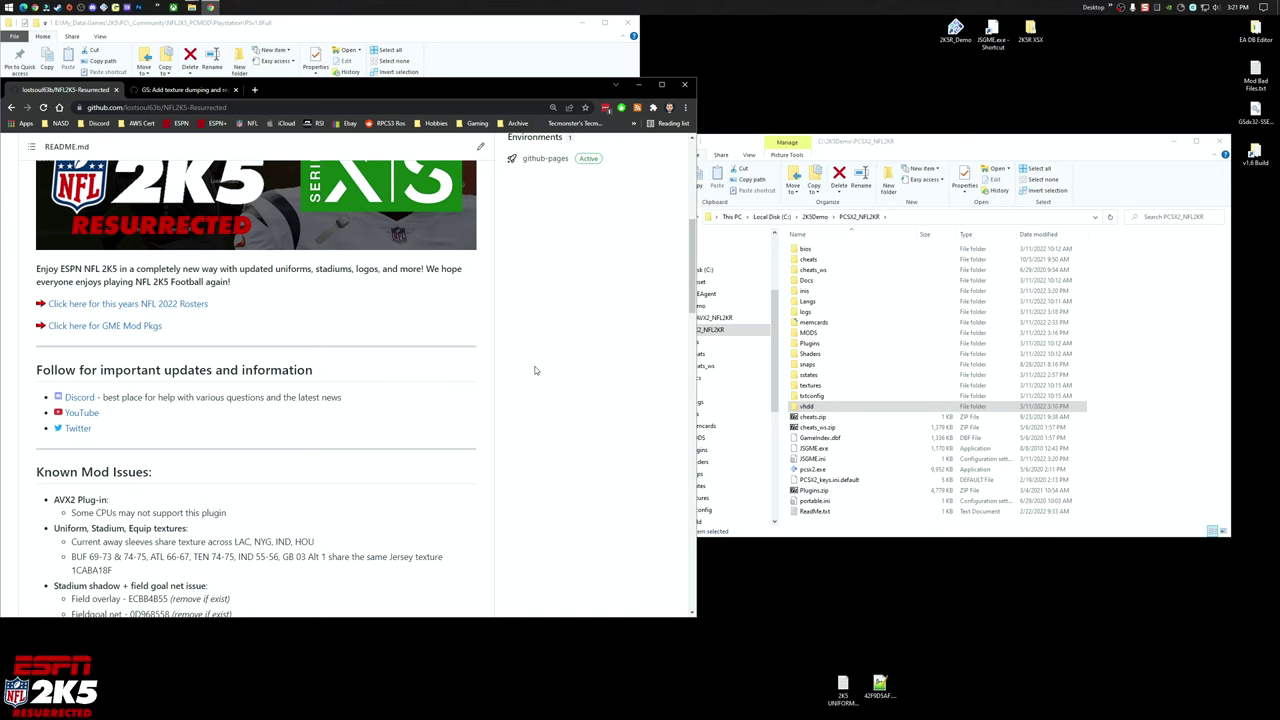
{"action": "scroll", "coordinate": [540, 365], "scroll_direction": "down", "scroll_amount": 3}
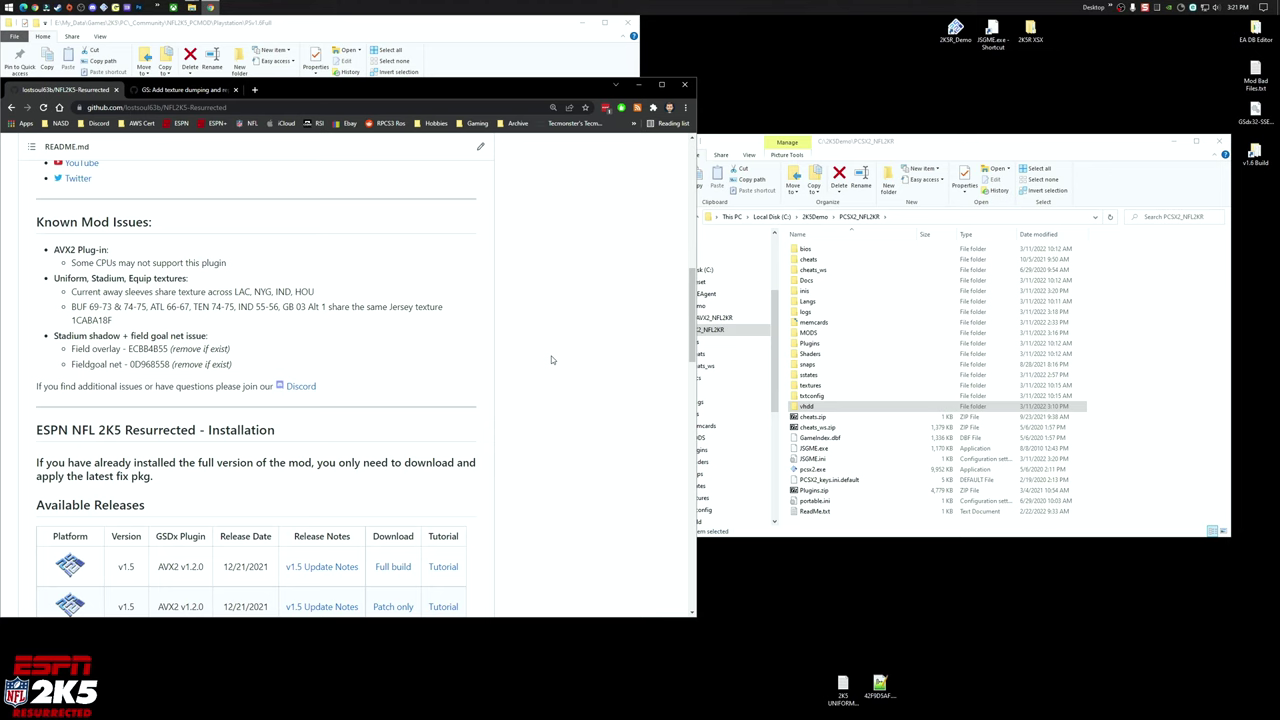
{"action": "scroll", "coordinate": [555, 358], "scroll_direction": "down", "scroll_amount": 2}
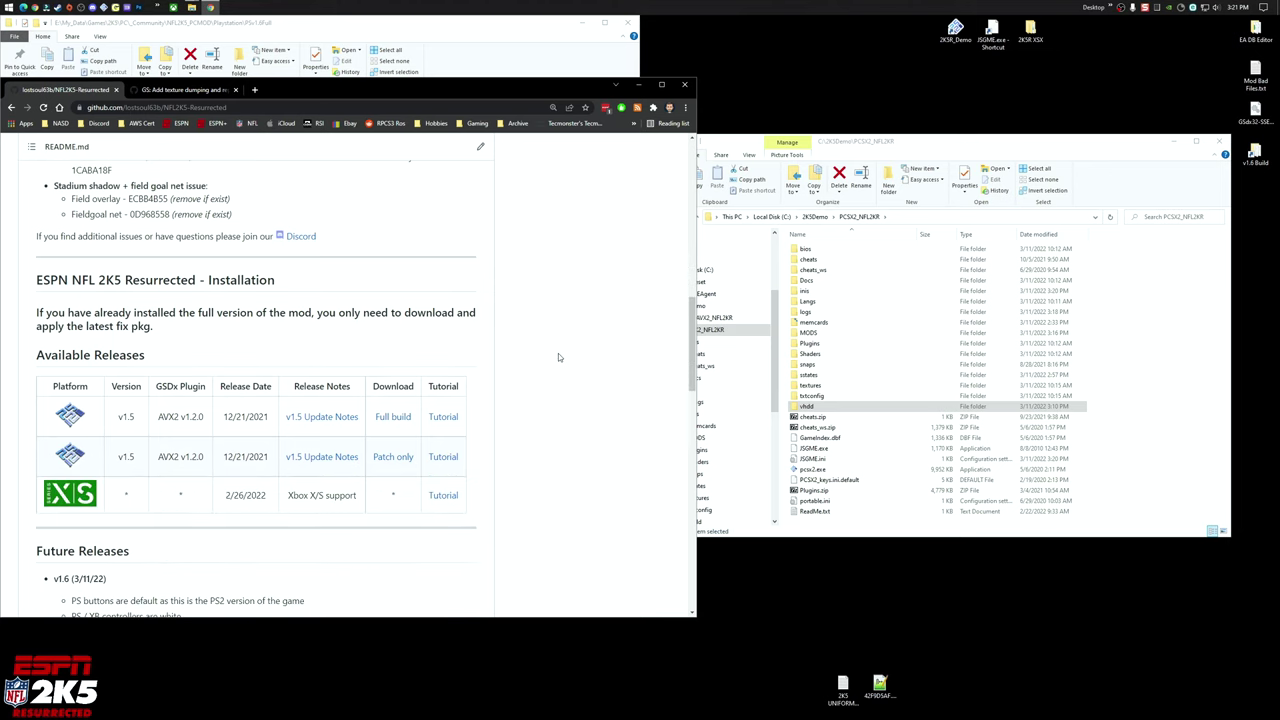
{"action": "scroll", "coordinate": [558, 356], "scroll_direction": "down", "scroll_amount": 2}
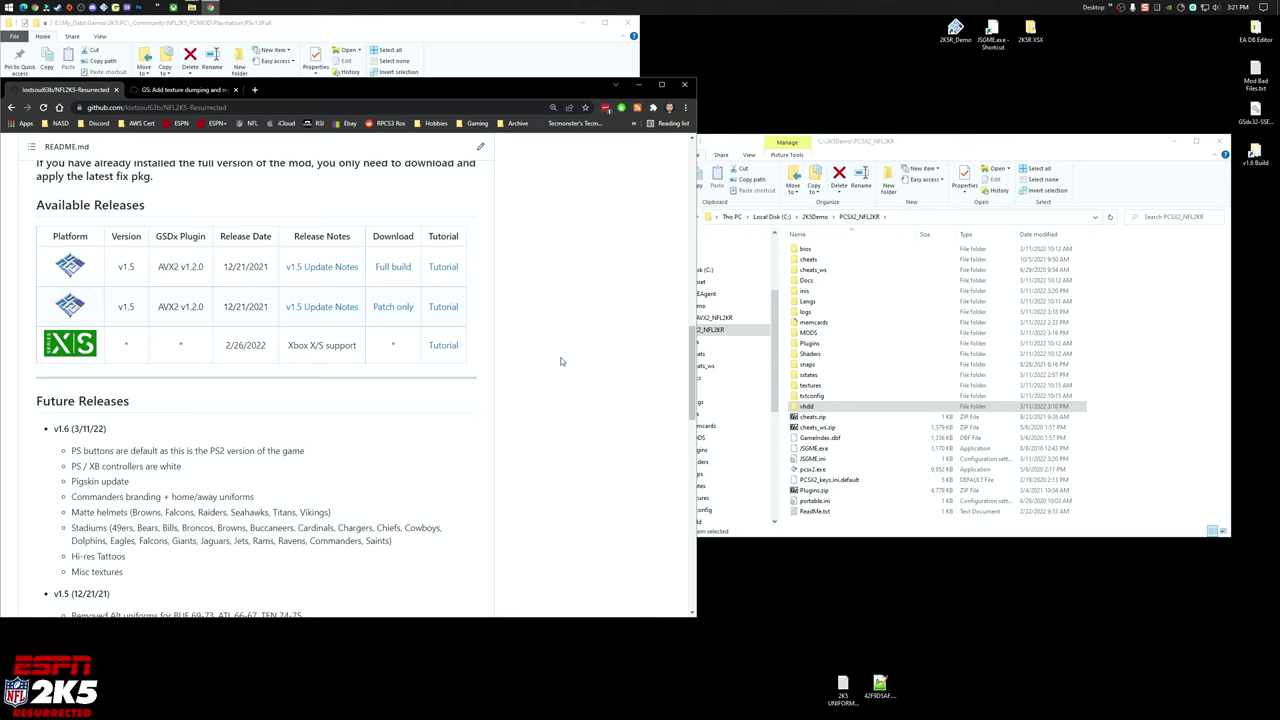
{"action": "scroll", "coordinate": [561, 362], "scroll_direction": "down", "scroll_amount": 12}
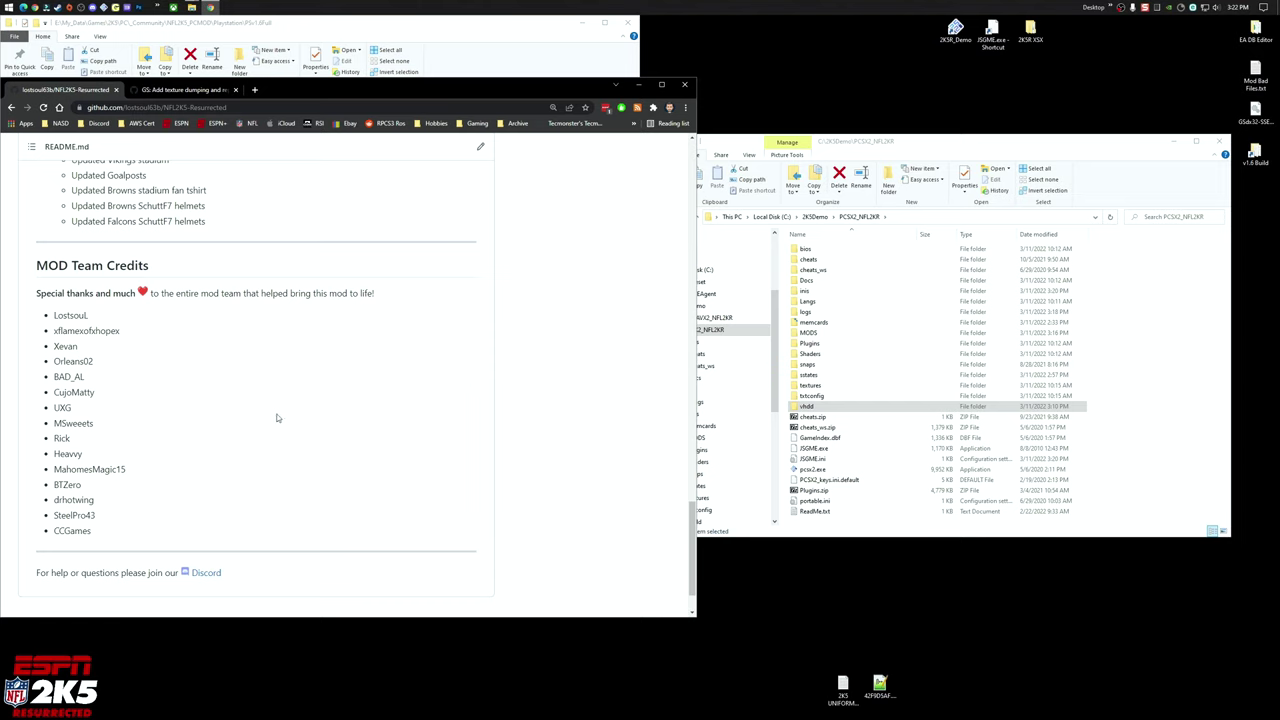
{"action": "scroll", "coordinate": [250, 423], "scroll_direction": "up", "scroll_amount": 1}
{"action": "scroll", "coordinate": [253, 421], "scroll_direction": "down", "scroll_amount": 1}
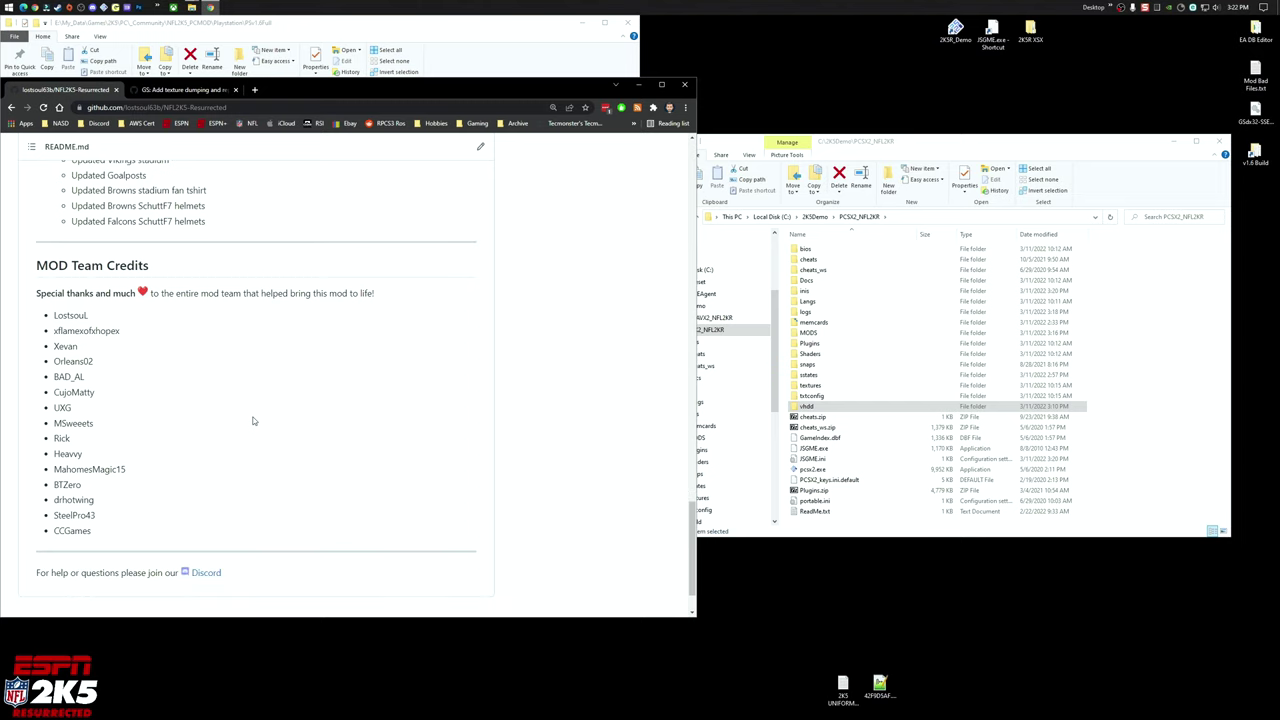